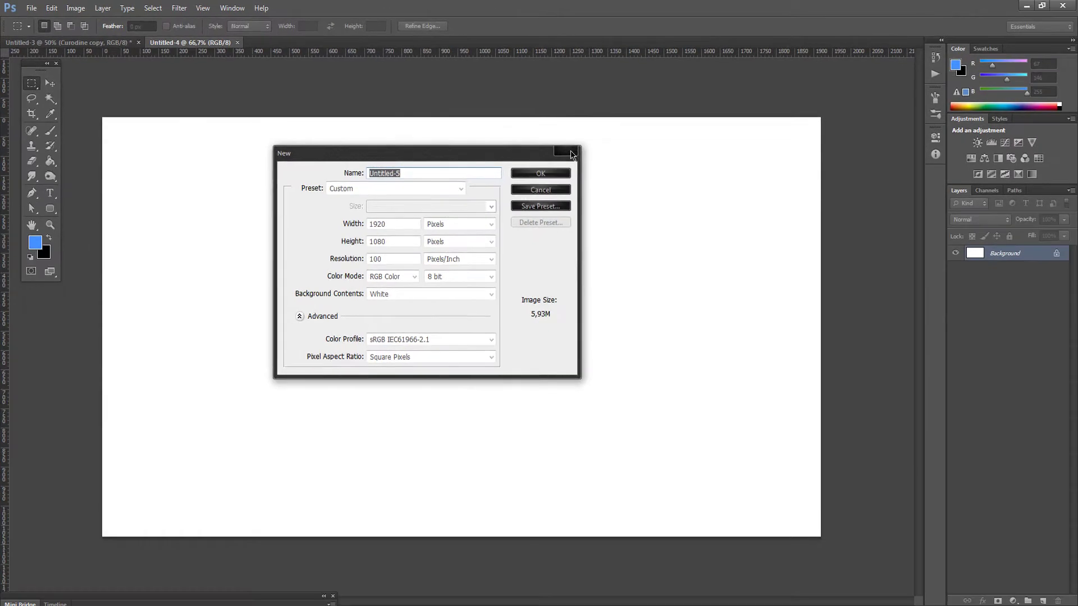
Close the New document dialog without creating another document, leaving nothing selected on the blank canvas
left_click(572, 153)
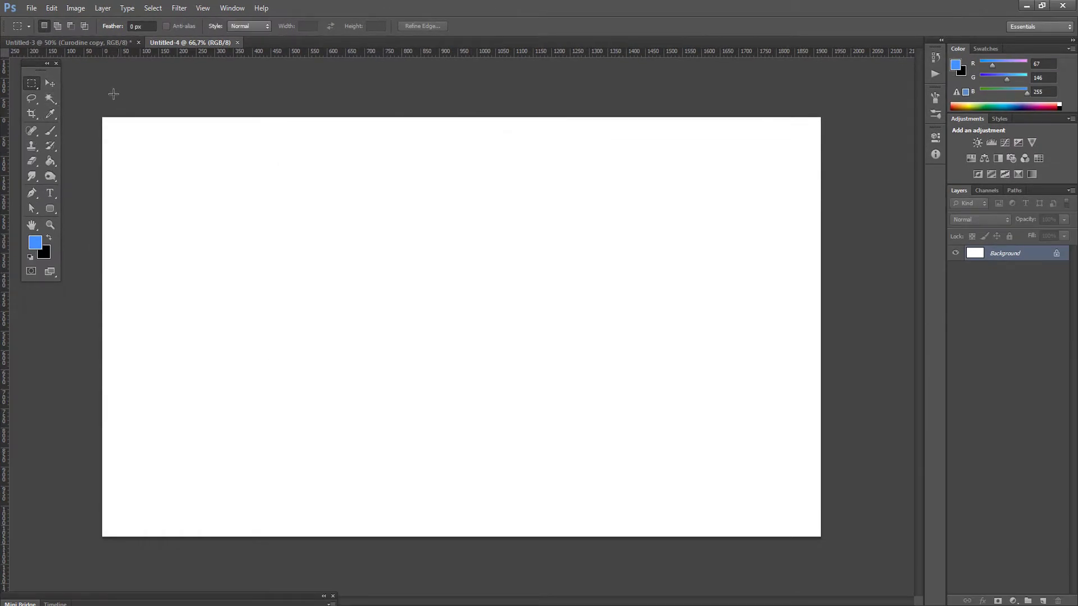
left_click_drag(88, 108, 871, 585)
left_click(819, 101)
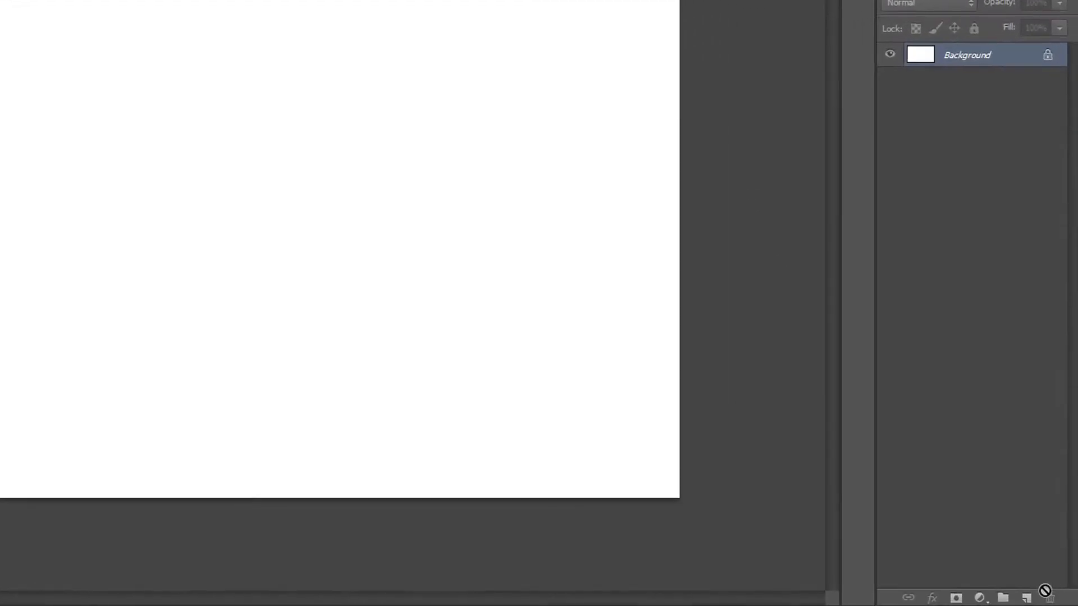
Add a Gradient fill layer above the background and choose the Foreground to Background preset for its gradient
left_click(957, 596)
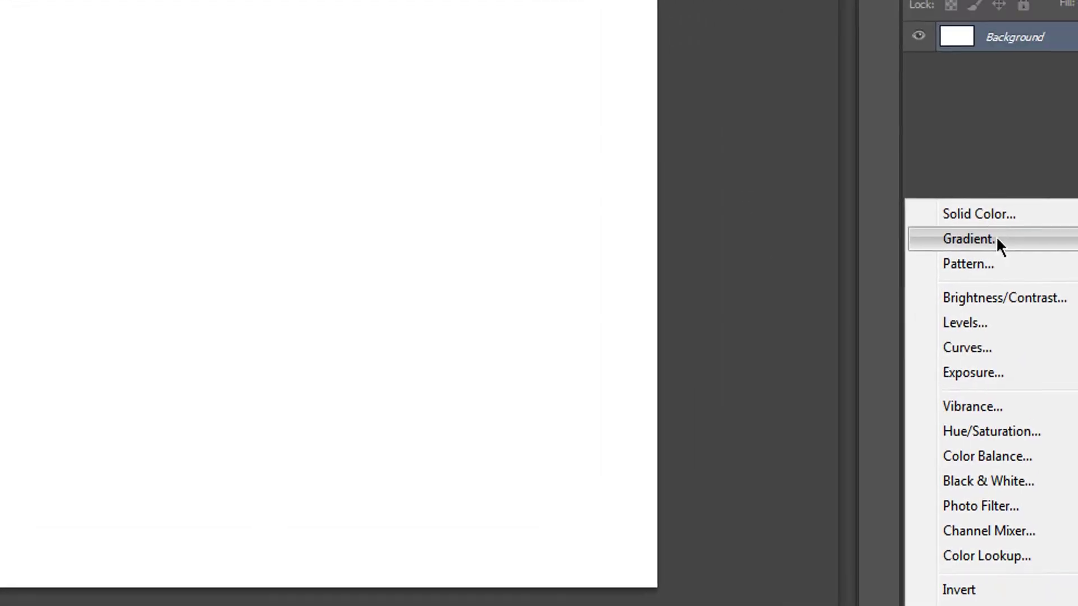
left_click(917, 120)
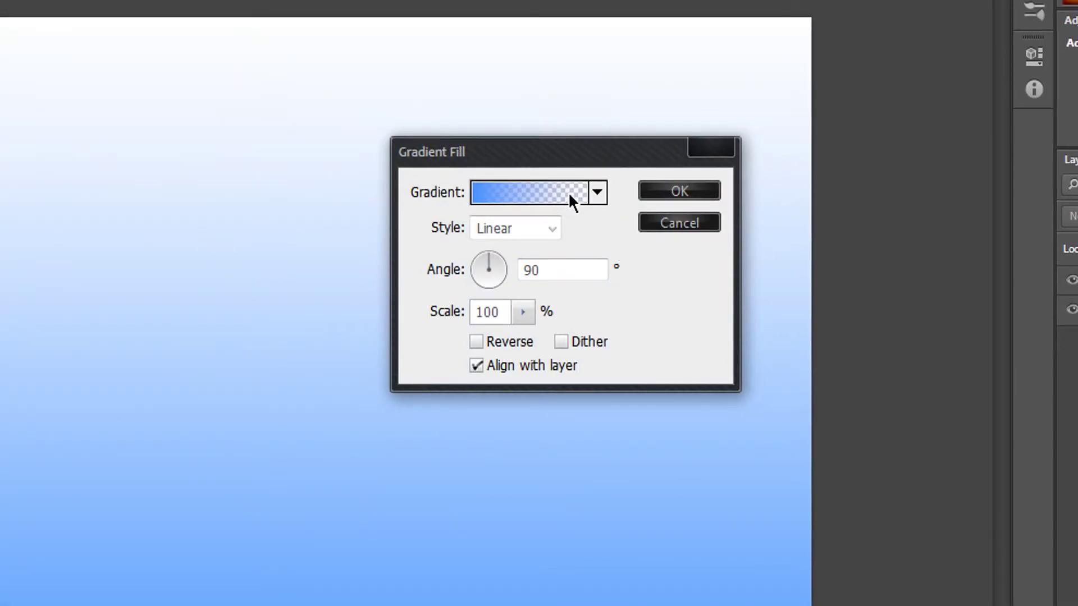
left_click(528, 197)
left_click(487, 233)
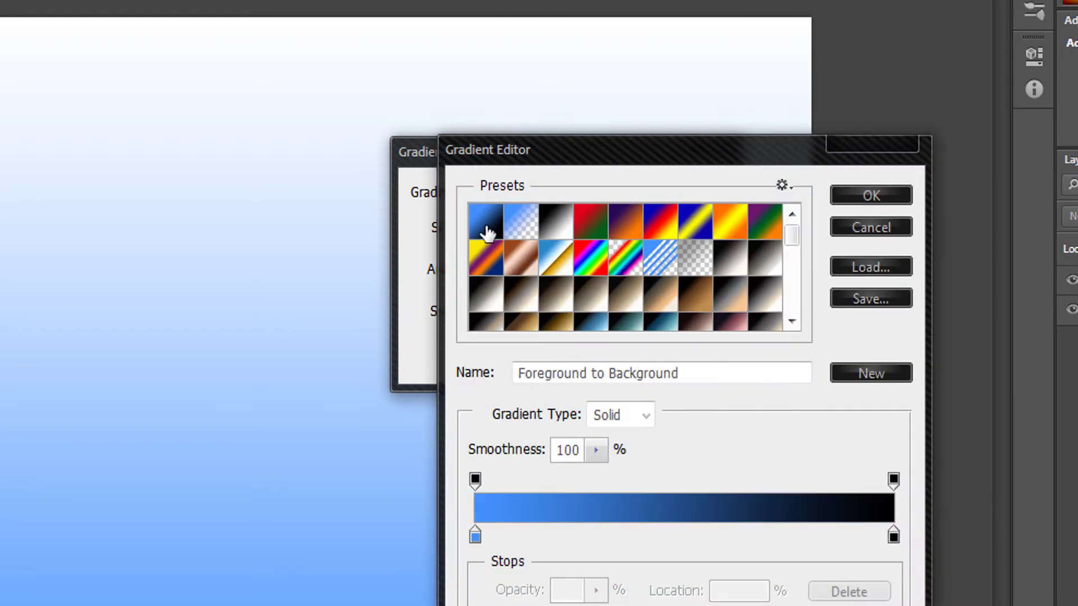
left_click(521, 230)
left_click(603, 233)
left_click(493, 230)
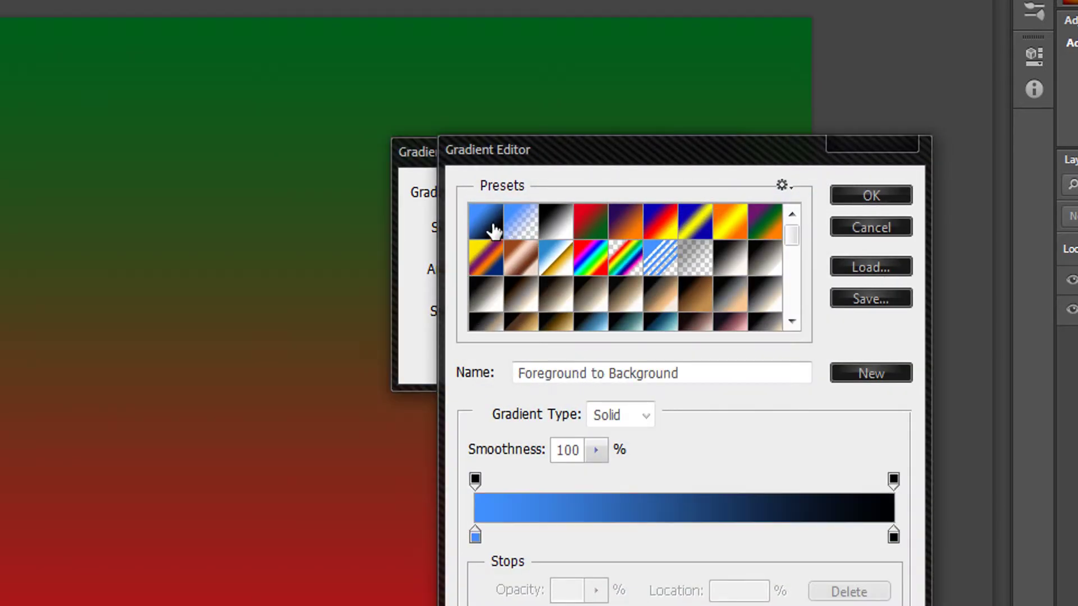
left_click(523, 226)
left_click(487, 224)
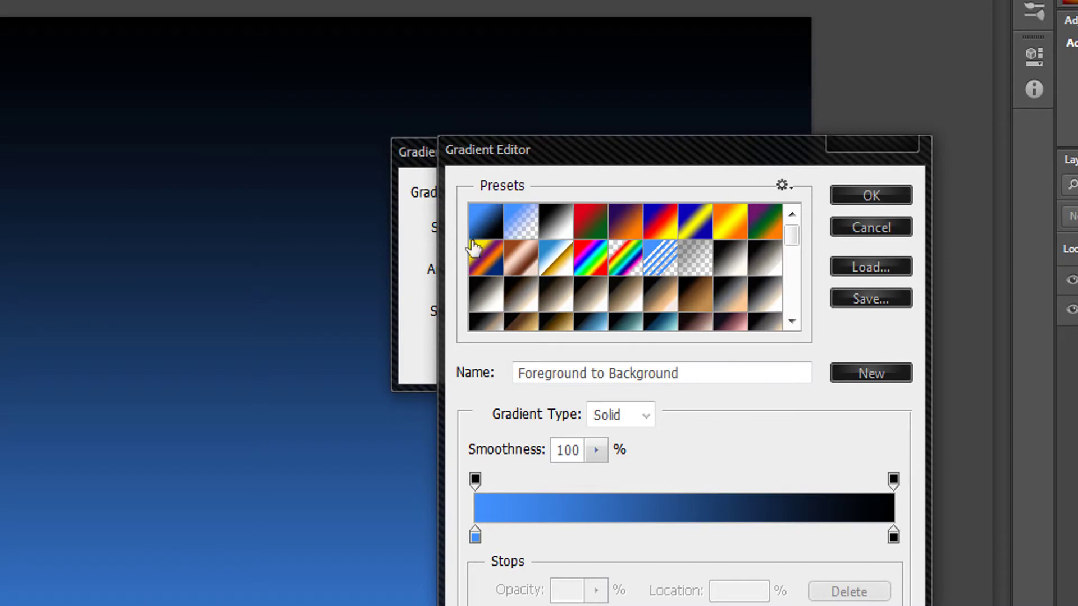
Change the gradient's black end stop to a muted reddish brown (#805858)
double_click(893, 536)
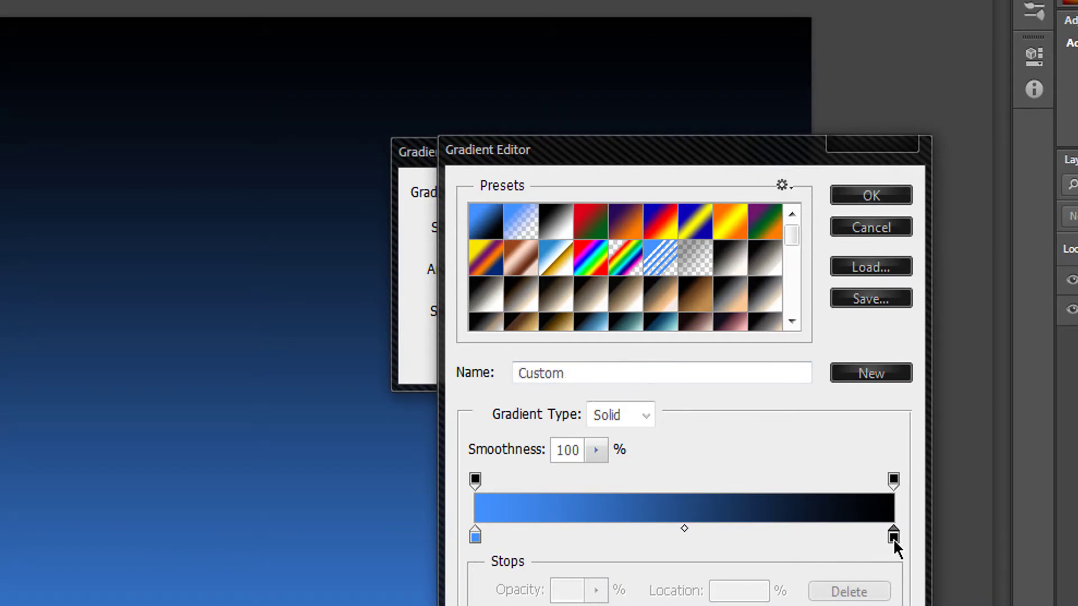
left_click_drag(616, 125, 801, 109)
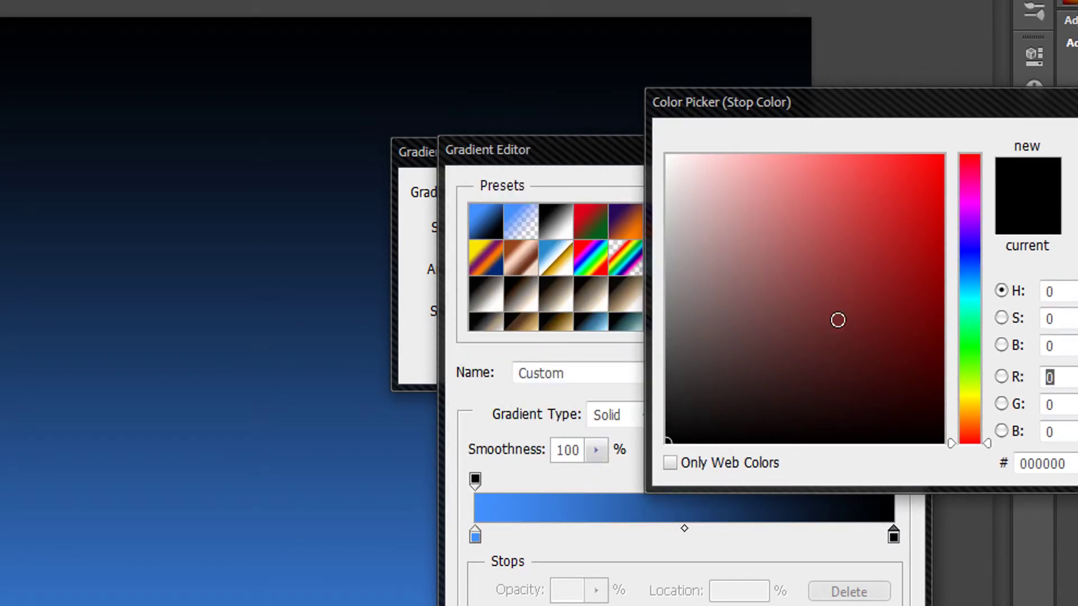
mouse_move(807, 332)
left_mouse_down()
mouse_move(725, 195)
mouse_move(671, 142)
mouse_move(784, 315)
mouse_move(751, 298)
left_mouse_up()
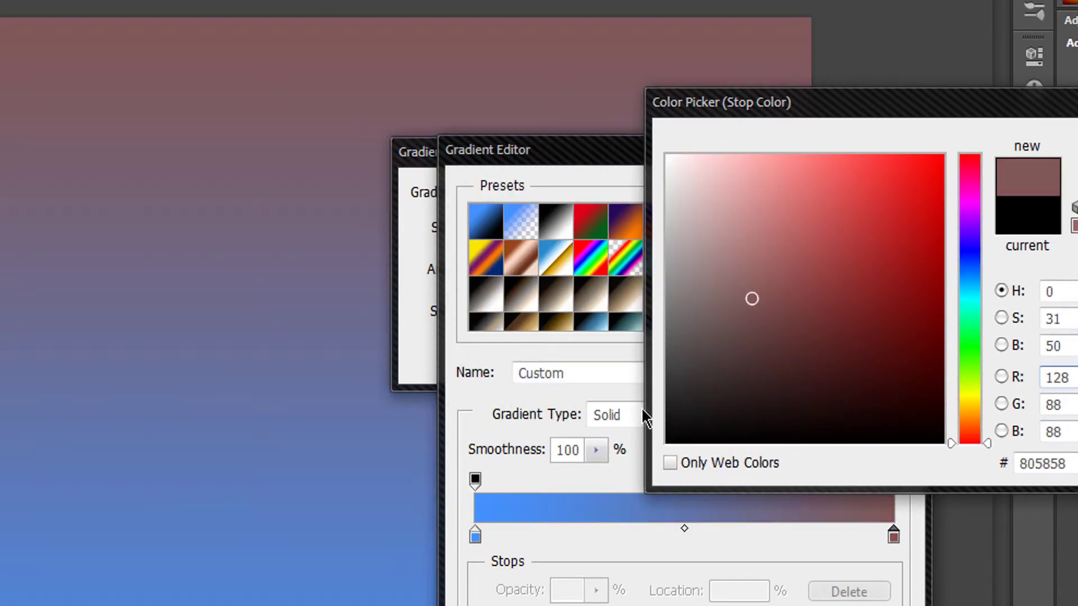
key("Return")
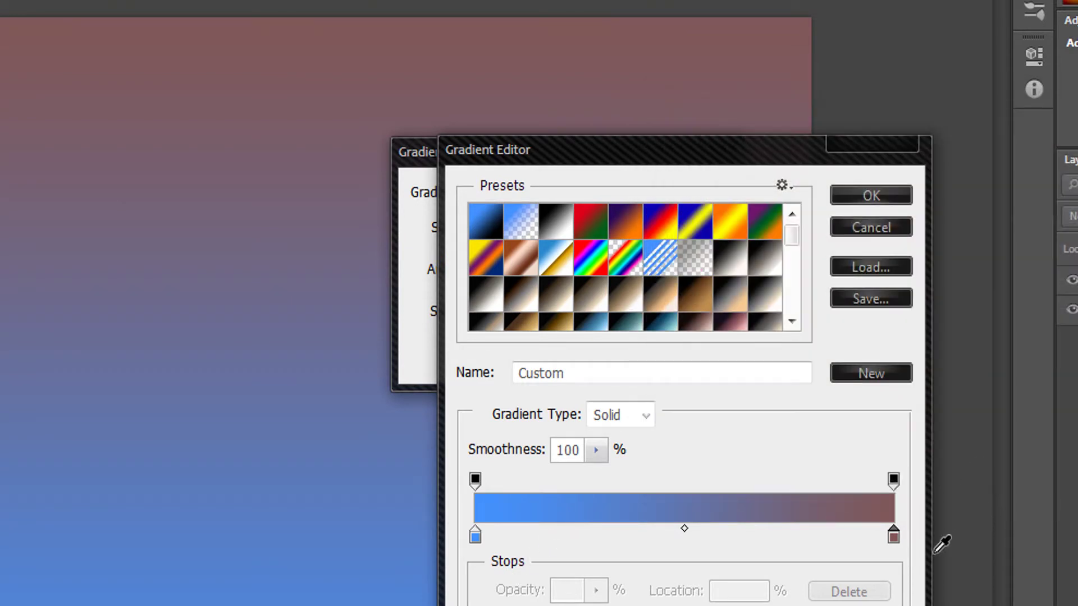
Set the gradient's end color stop to dark blue (#234778) and accept the edited gradient
double_click(892, 537)
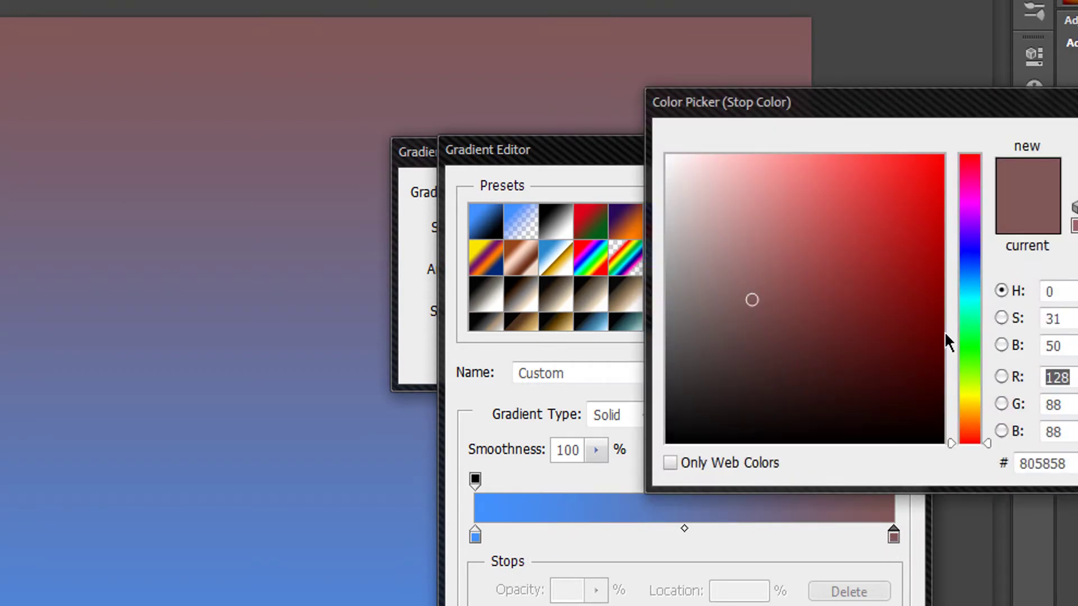
left_click(406, 498)
mouse_move(869, 156)
left_mouse_down()
mouse_move(903, 255)
mouse_move(852, 296)
mouse_move(862, 308)
left_mouse_up()
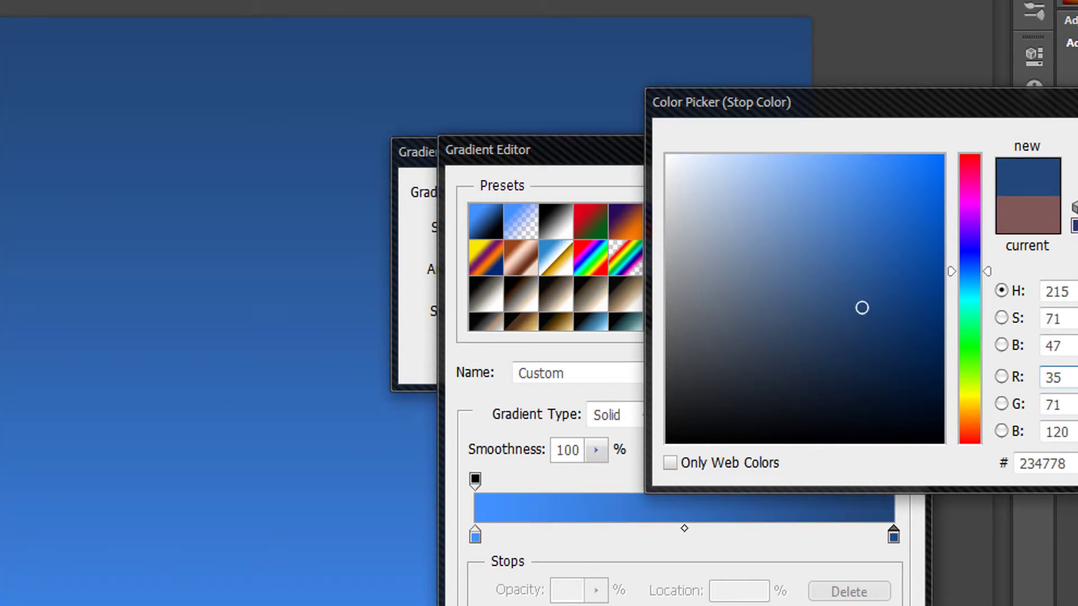
key("Return")
left_click(866, 196)
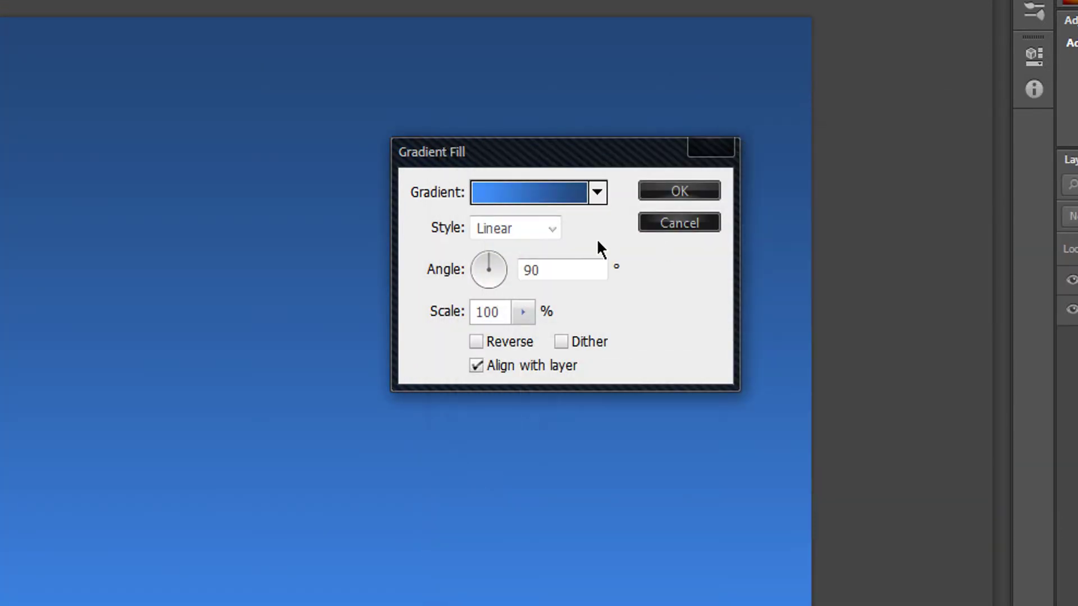
Set the gradient fill's style to Radial and its scale to 200%, and apply the fill
left_click(516, 226)
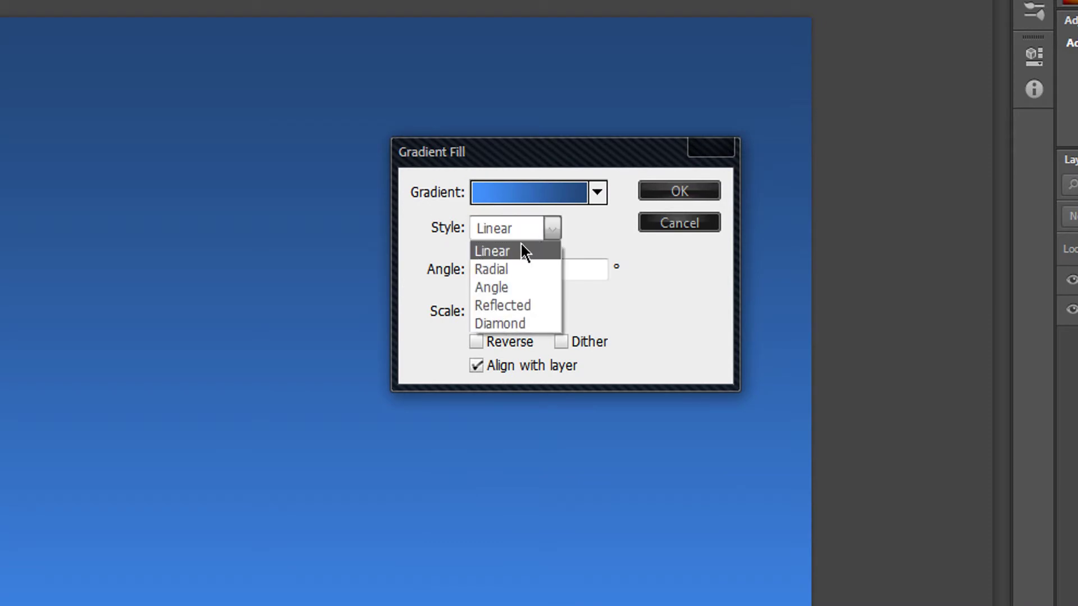
left_click(502, 267)
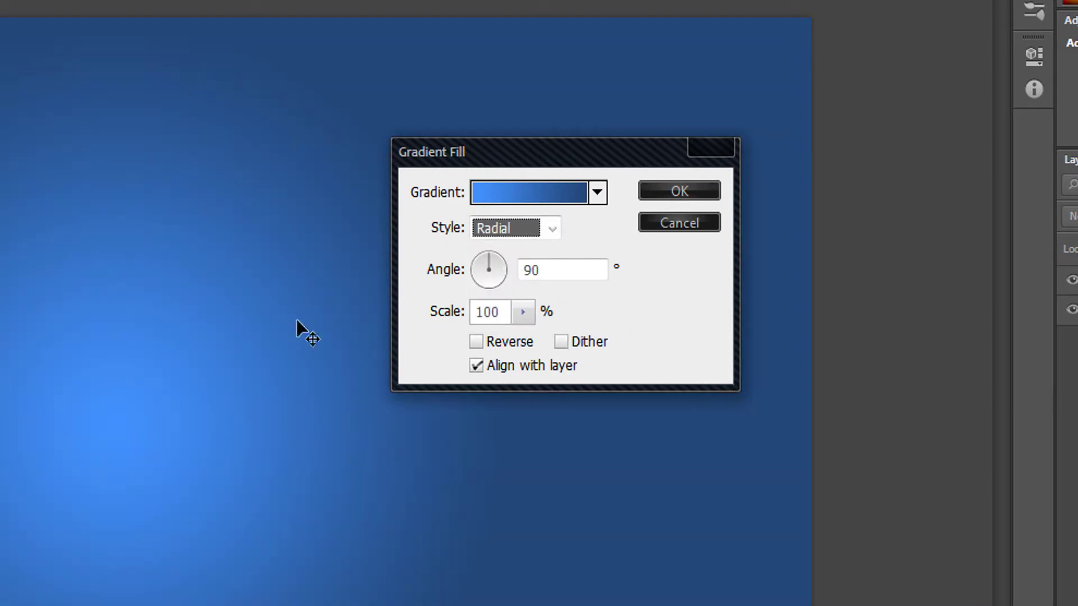
left_click(492, 312)
type("90")
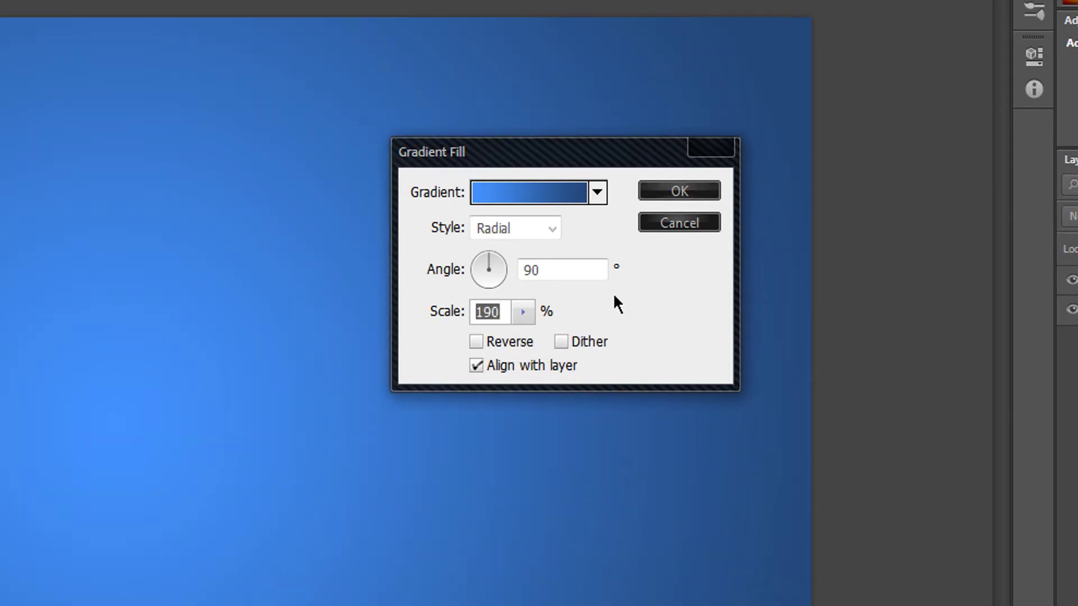
type("200")
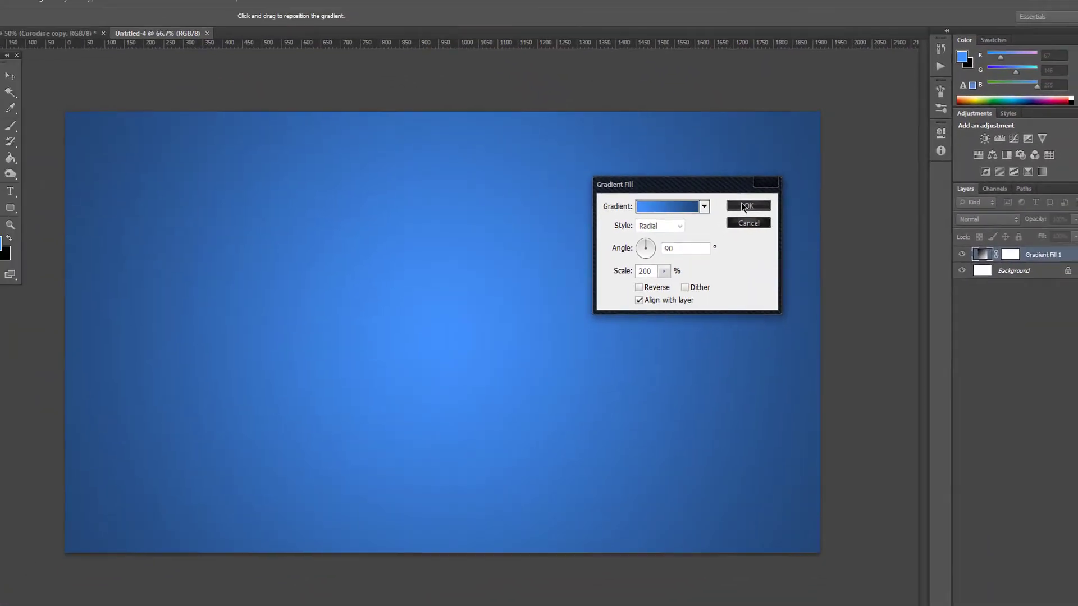
left_click(680, 191)
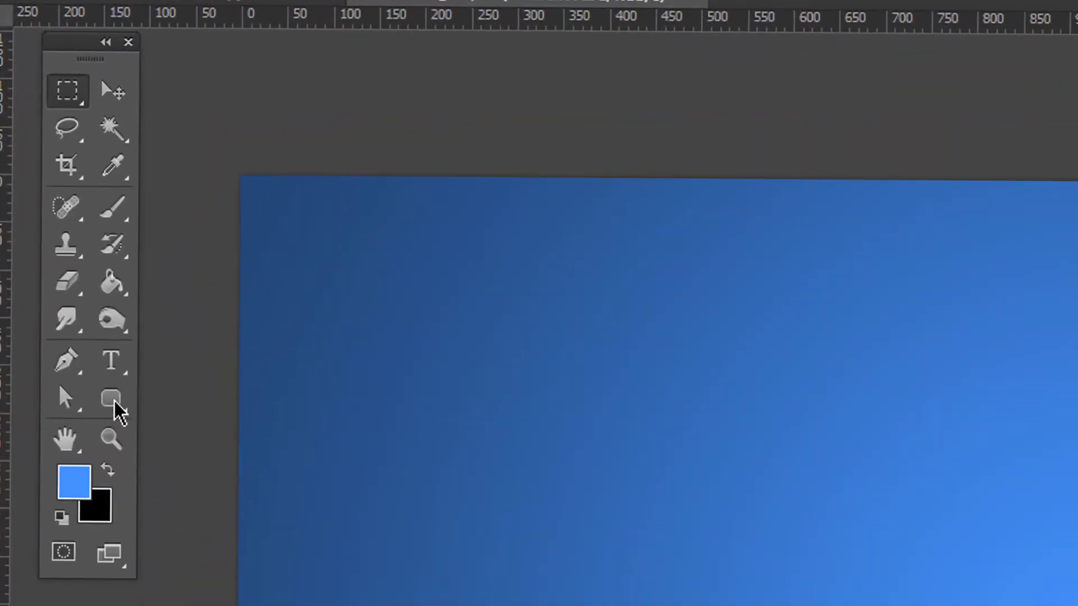
Activate the Rounded Rectangle tool for drawing shapes on the gradient background
left_click(114, 403)
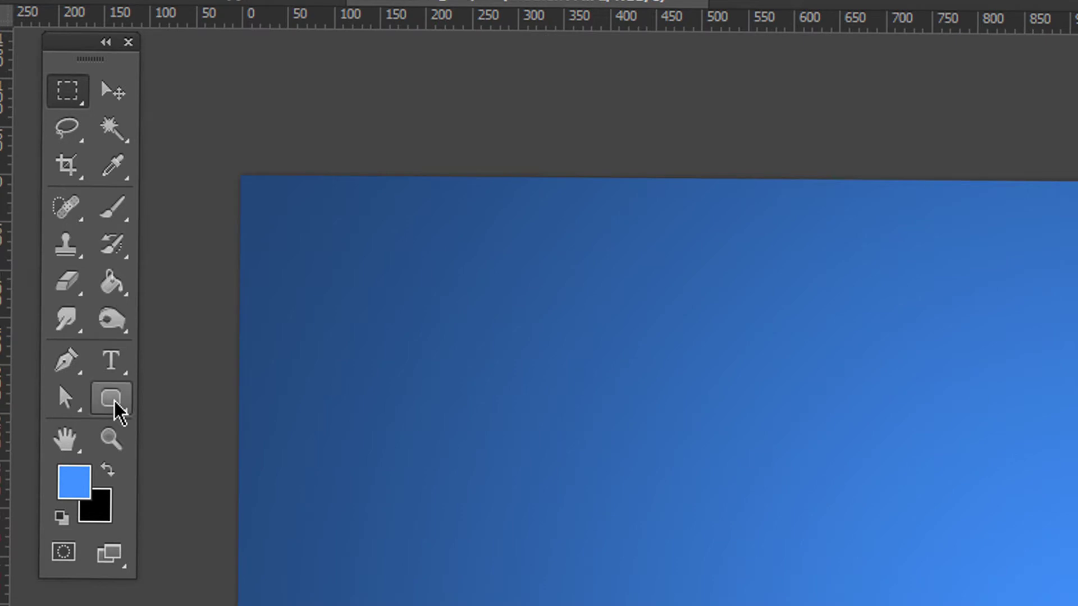
left_click(114, 402)
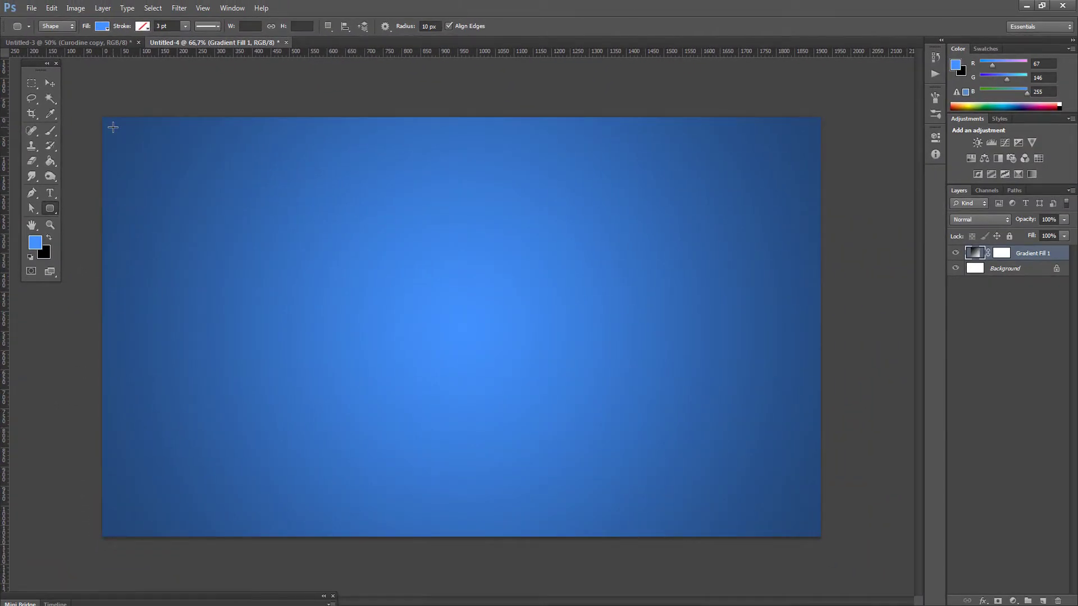
left_click_drag(113, 127, 364, 253)
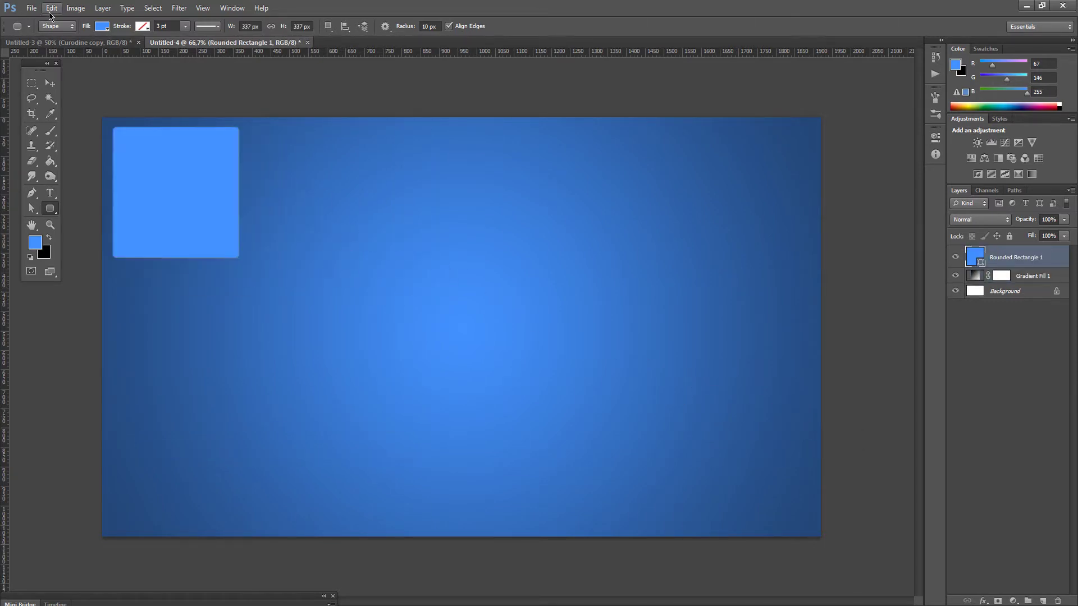
left_click(51, 11)
left_click(79, 23)
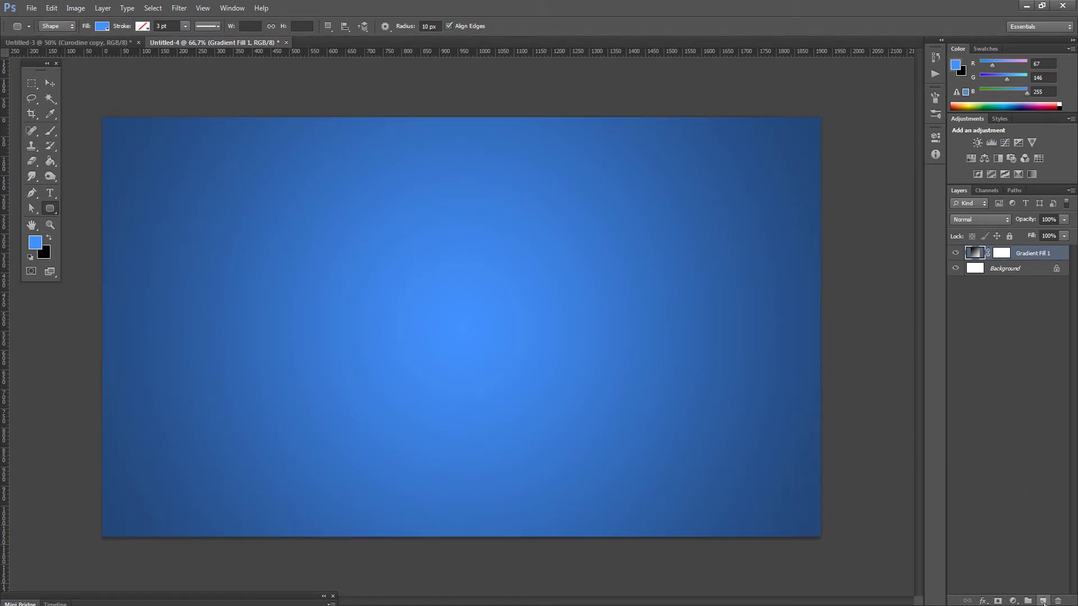
On a new layer, scatter 22 blue rounded squares of varied sizes across the canvas as one shape layer, starting with one about 212 px wide
left_click(1043, 602)
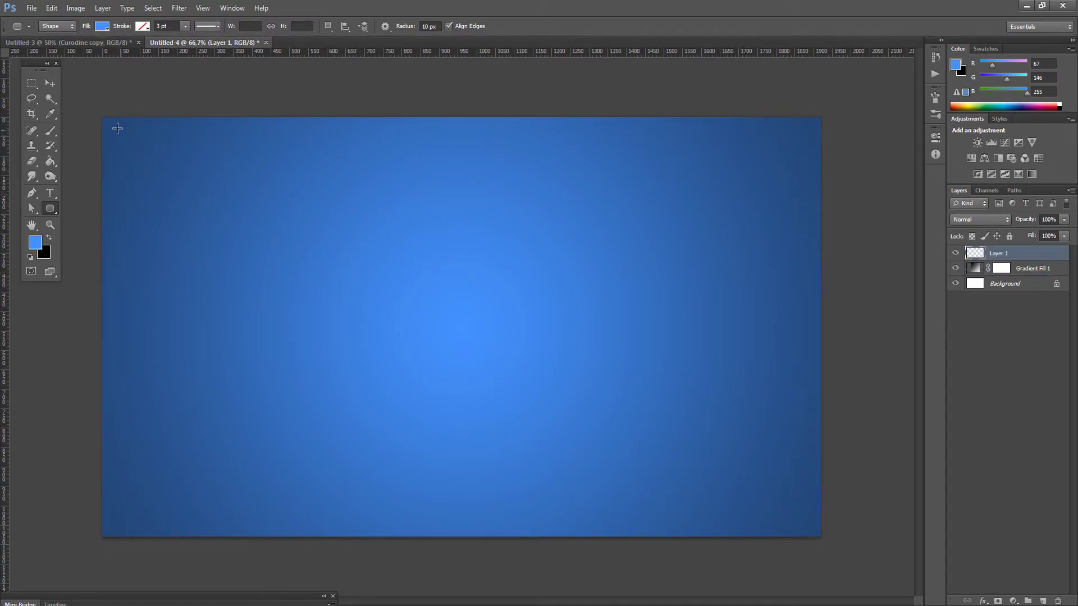
left_click_drag(115, 127, 194, 209)
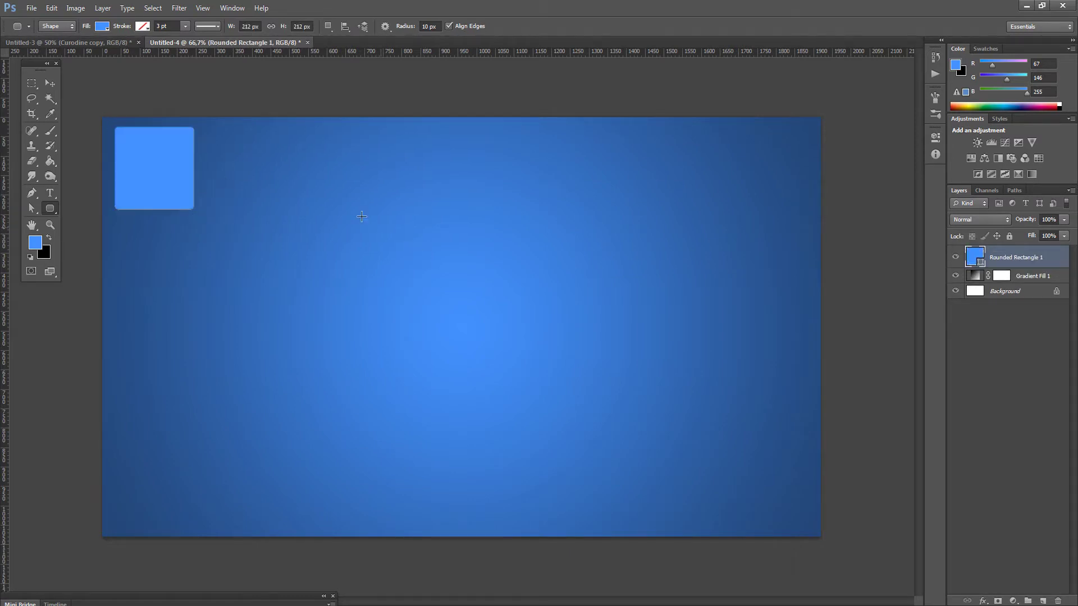
left_click_drag(388, 264, 438, 308)
left_click_drag(553, 144, 652, 247)
mouse_move(522, 336)
left_mouse_down()
mouse_move(659, 496)
mouse_move(657, 479)
left_mouse_up()
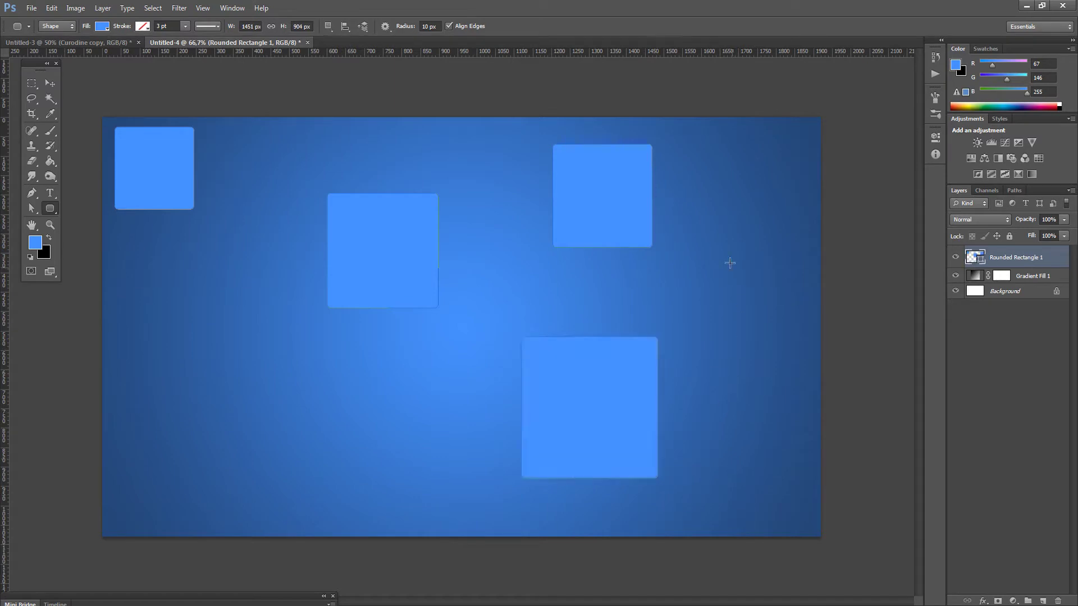
mouse_move(702, 241)
left_mouse_down()
mouse_move(766, 328)
mouse_move(788, 330)
left_mouse_up()
left_click_drag(457, 130, 526, 201)
left_click_drag(722, 140, 766, 185)
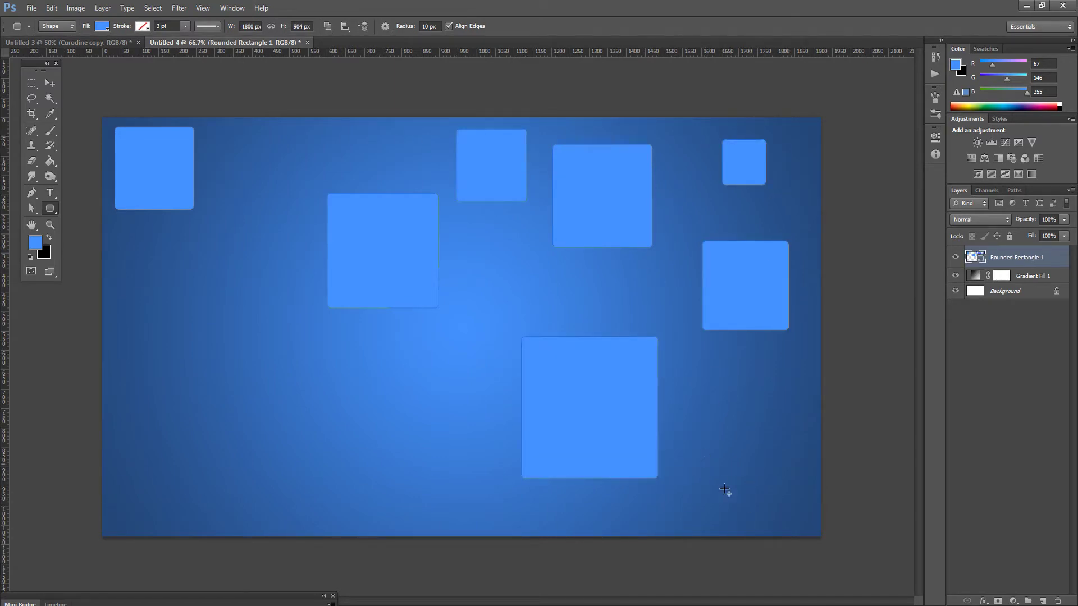
left_click_drag(705, 456, 776, 530)
left_click_drag(506, 269, 545, 309)
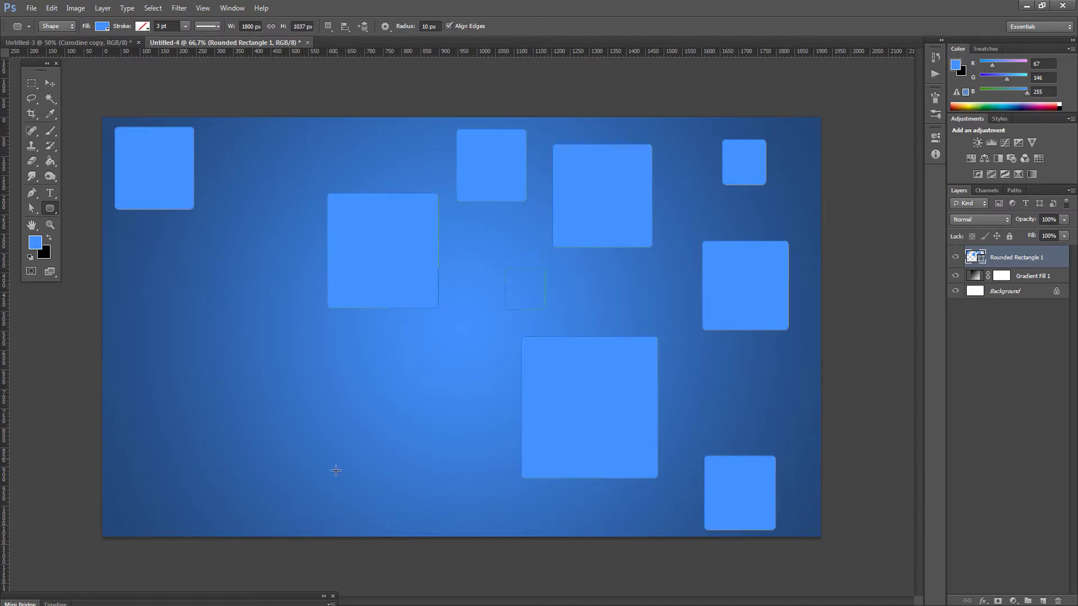
mouse_move(323, 421)
left_mouse_down()
mouse_move(445, 524)
mouse_move(424, 529)
left_mouse_up()
left_click_drag(444, 336, 496, 392)
mouse_move(171, 305)
left_mouse_down()
mouse_move(252, 376)
mouse_move(263, 401)
left_mouse_up()
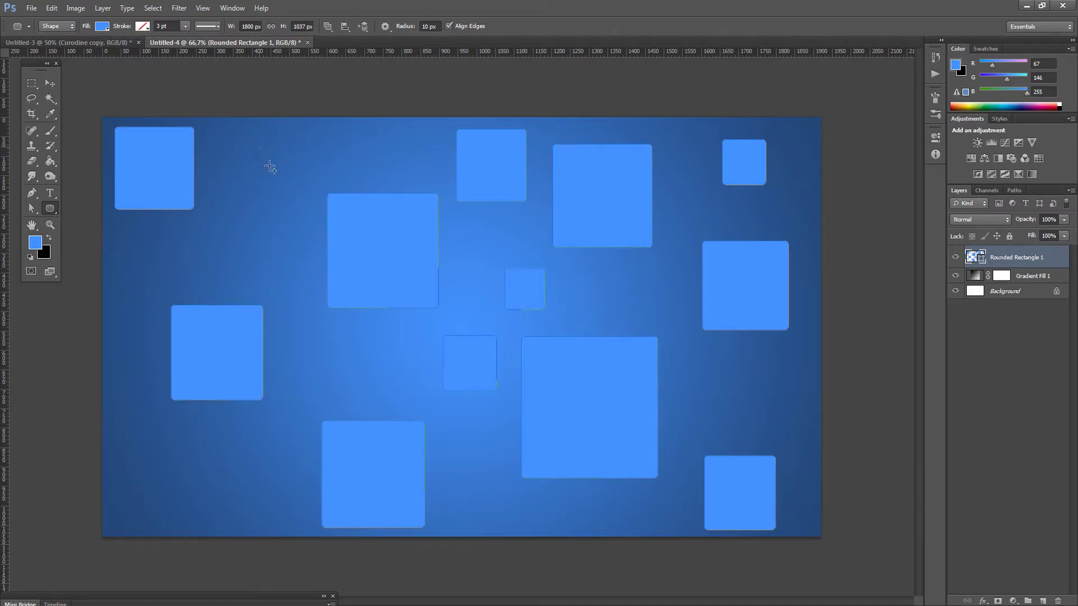
left_click_drag(259, 147, 307, 197)
left_click_drag(395, 133, 423, 164)
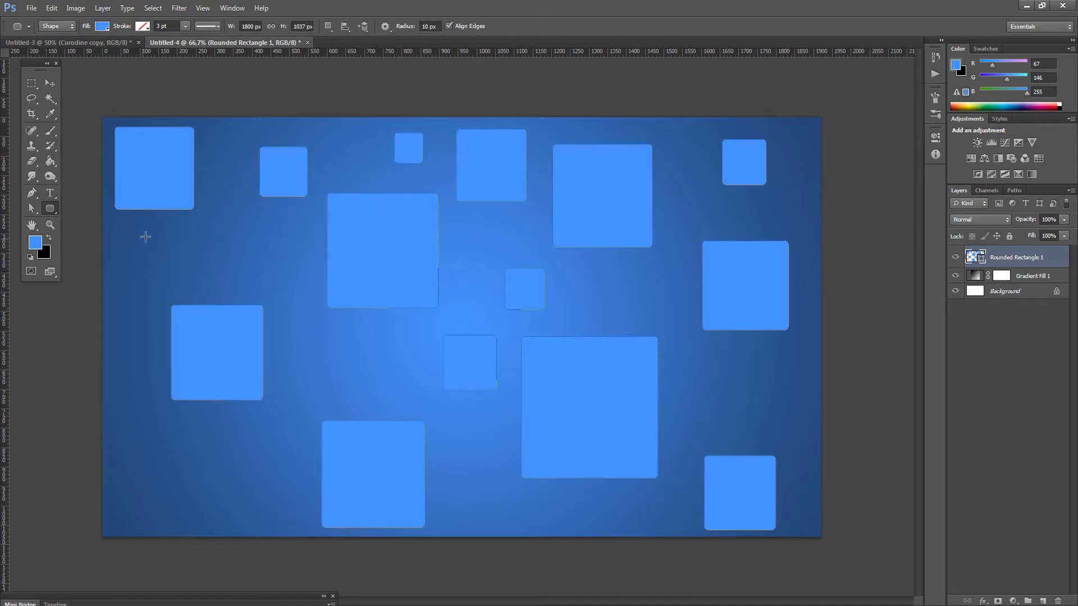
mouse_move(227, 236)
left_mouse_down()
mouse_move(281, 247)
mouse_move(273, 285)
left_mouse_up()
left_click_drag(119, 253, 145, 277)
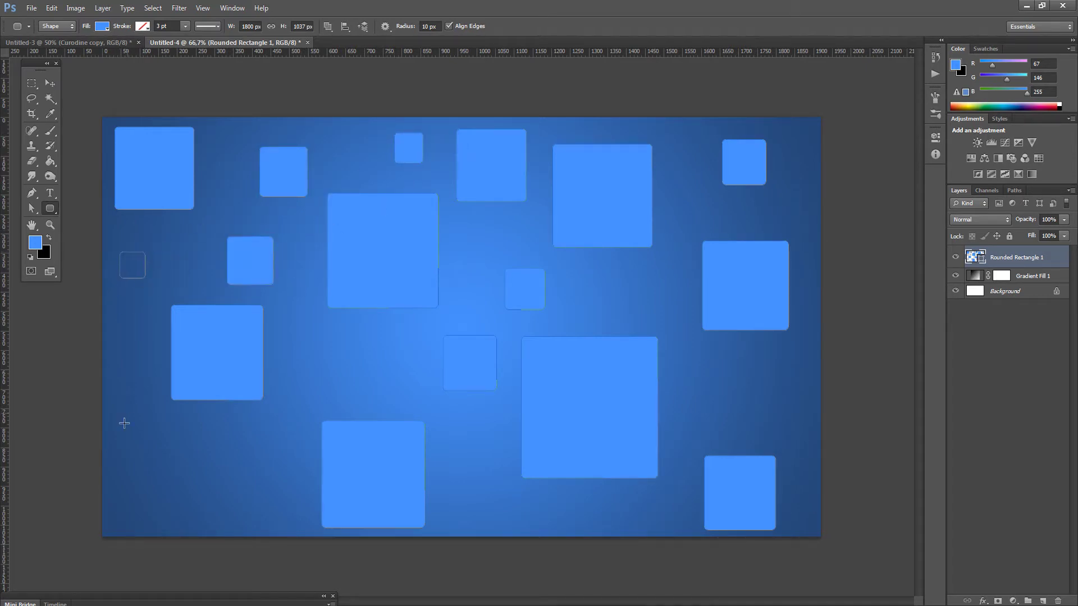
left_click_drag(117, 442, 189, 517)
left_click_drag(241, 435, 268, 464)
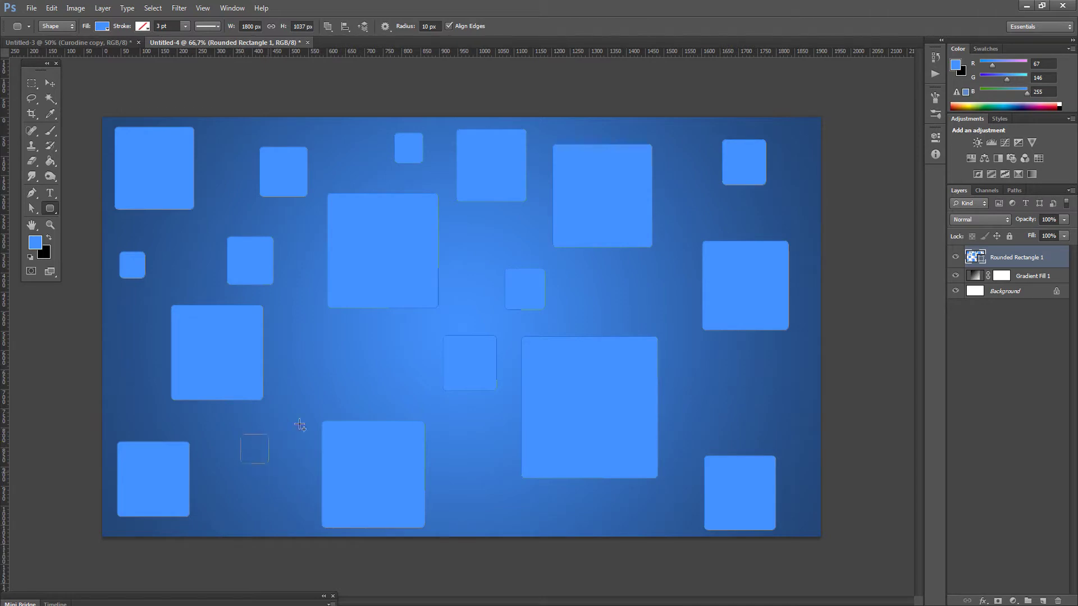
left_click_drag(313, 340, 354, 381)
left_click_drag(615, 286, 633, 301)
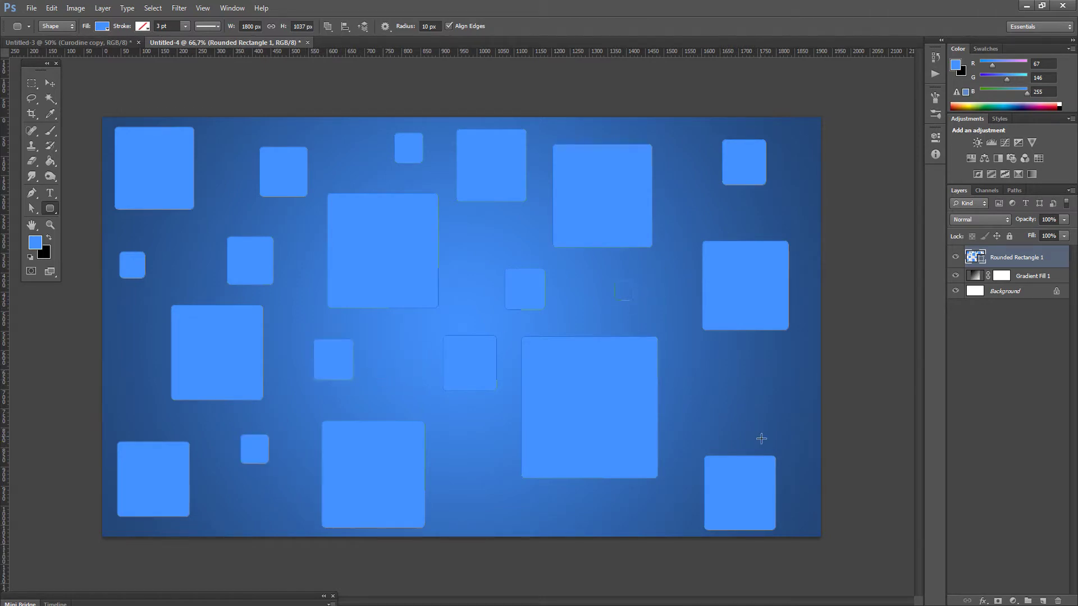
left_click_drag(732, 383, 771, 422)
left_click_drag(681, 164, 706, 189)
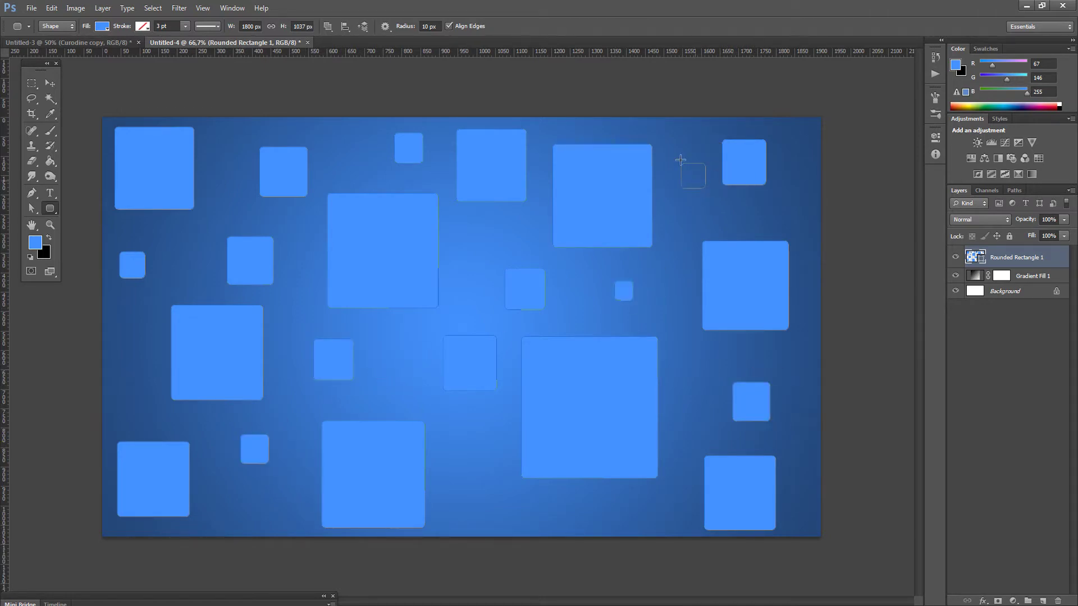
left_click(31, 83)
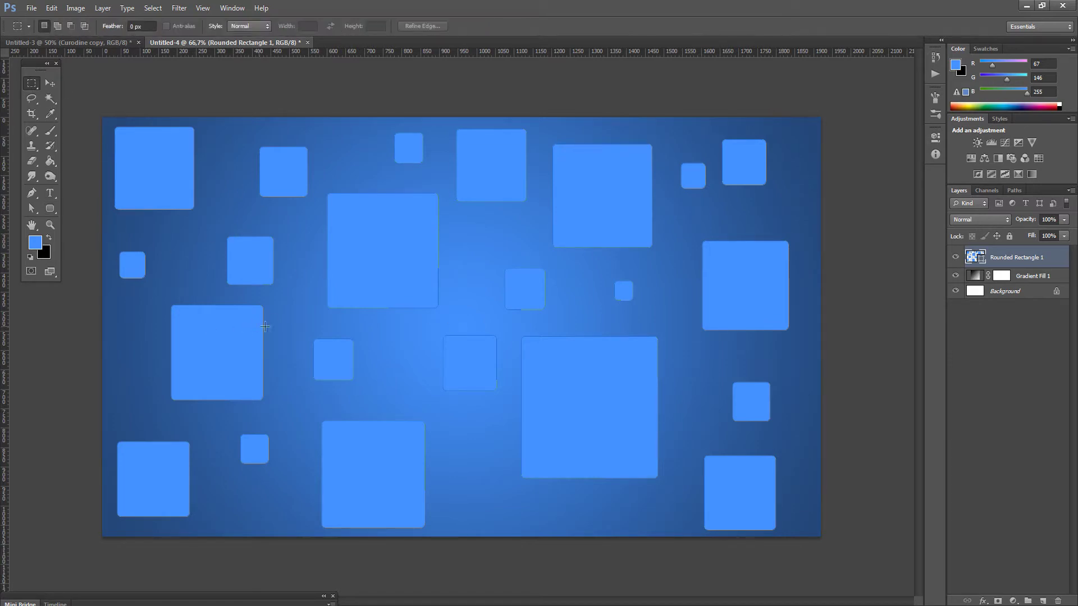
left_click_drag(276, 298, 254, 416)
left_click(375, 375)
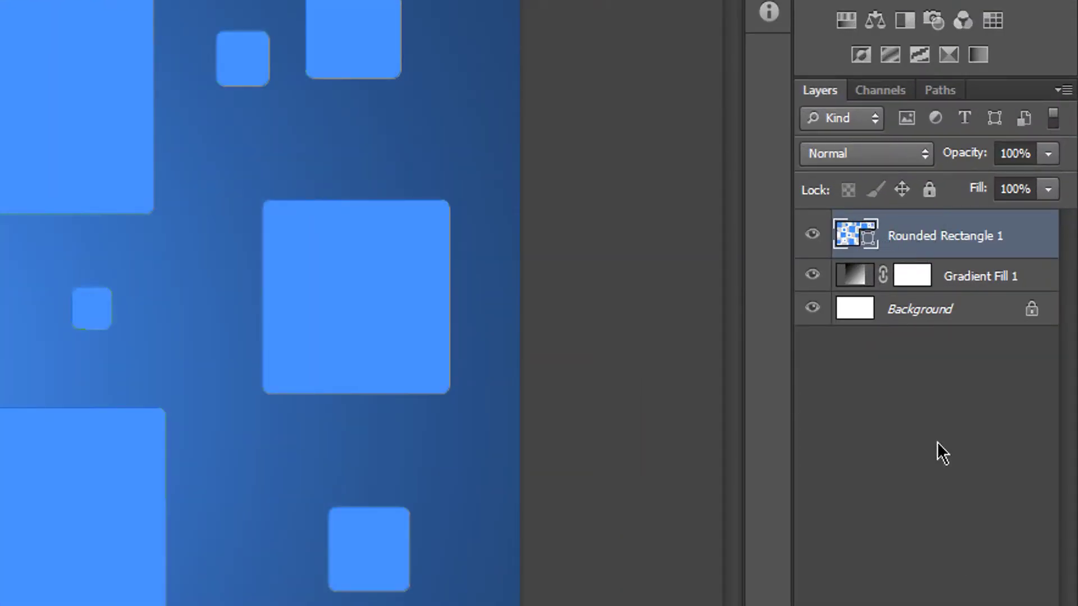
key("ctrl+shift+alt+n")
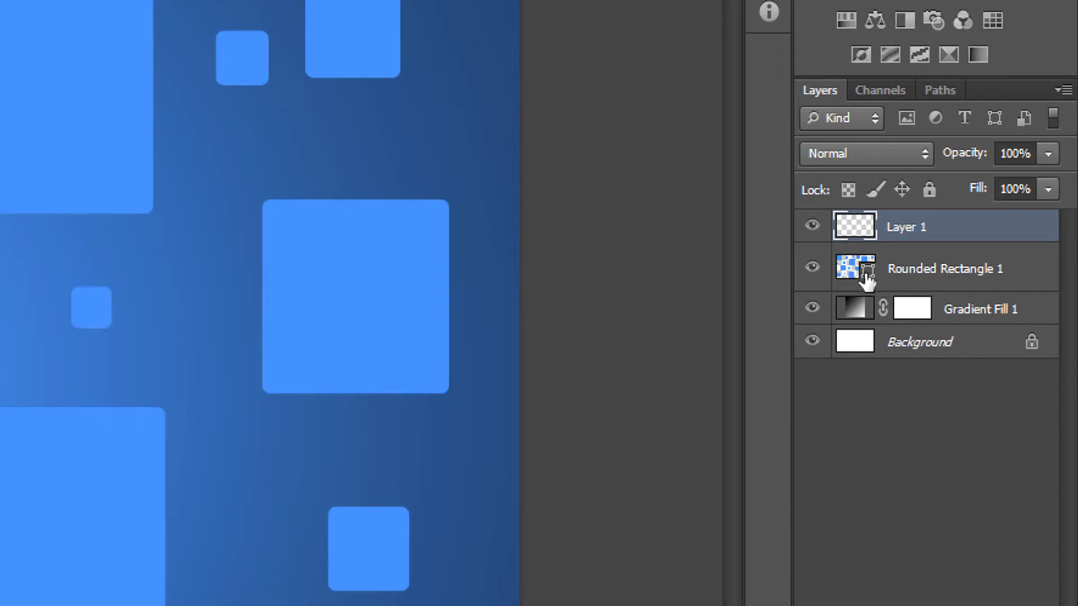
left_click(906, 275)
left_click(900, 231)
key("Delete")
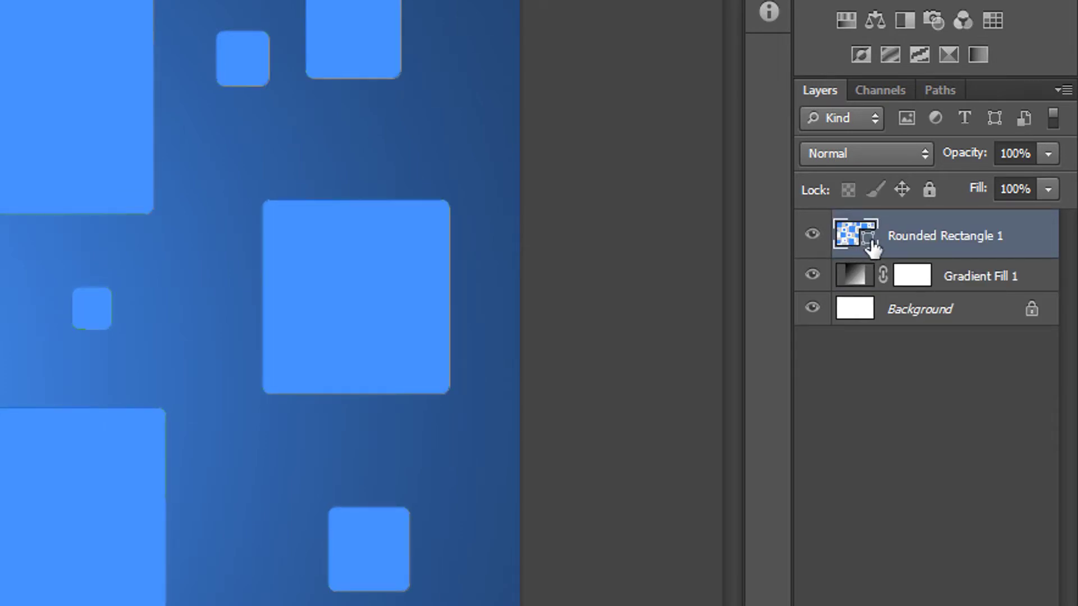
Rasterize the layer of scattered rounded squares and lower its opacity to 75%
right_click(1019, 241)
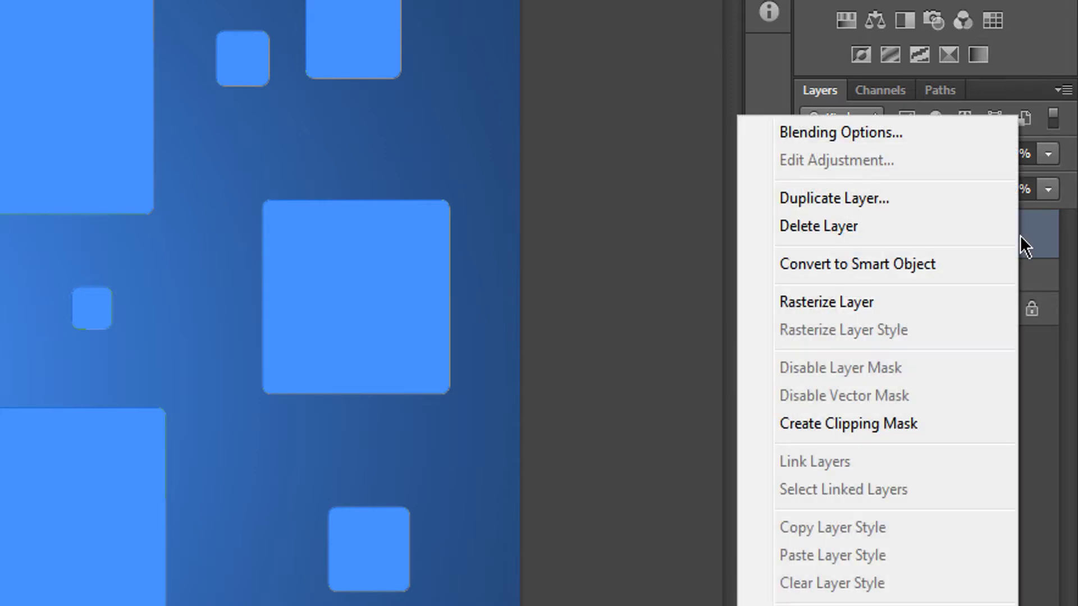
left_click(1041, 246)
right_click(896, 220)
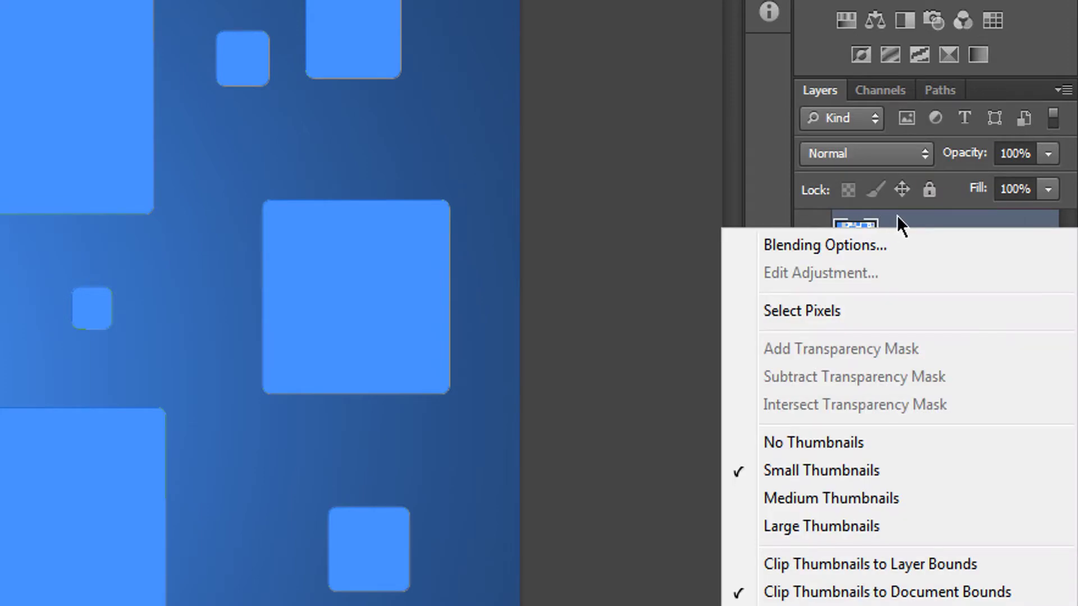
left_click(898, 216)
right_click(853, 228)
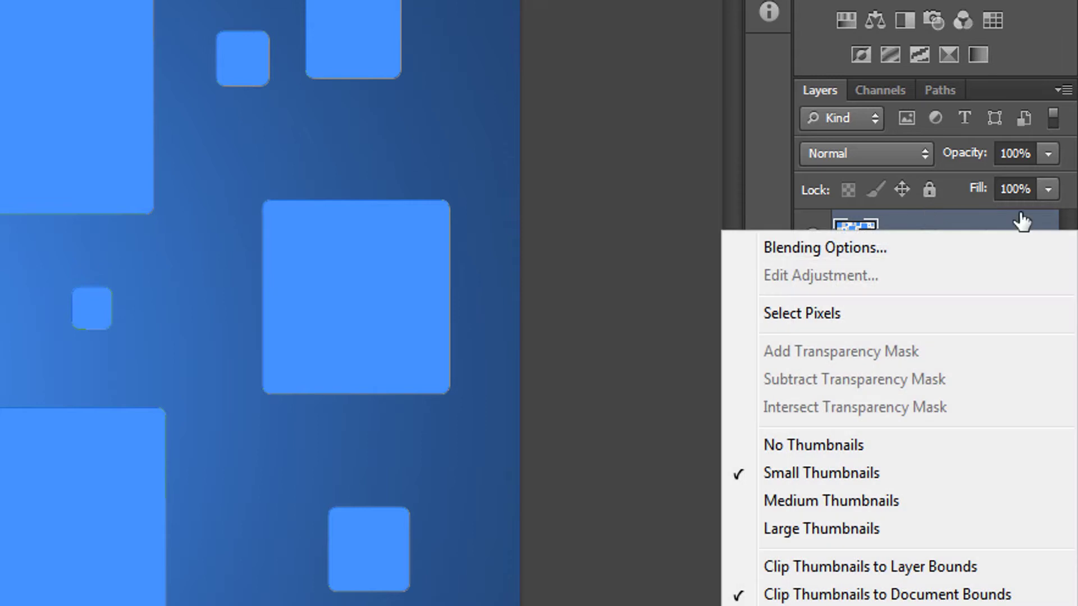
left_click(1022, 223)
right_click(1023, 241)
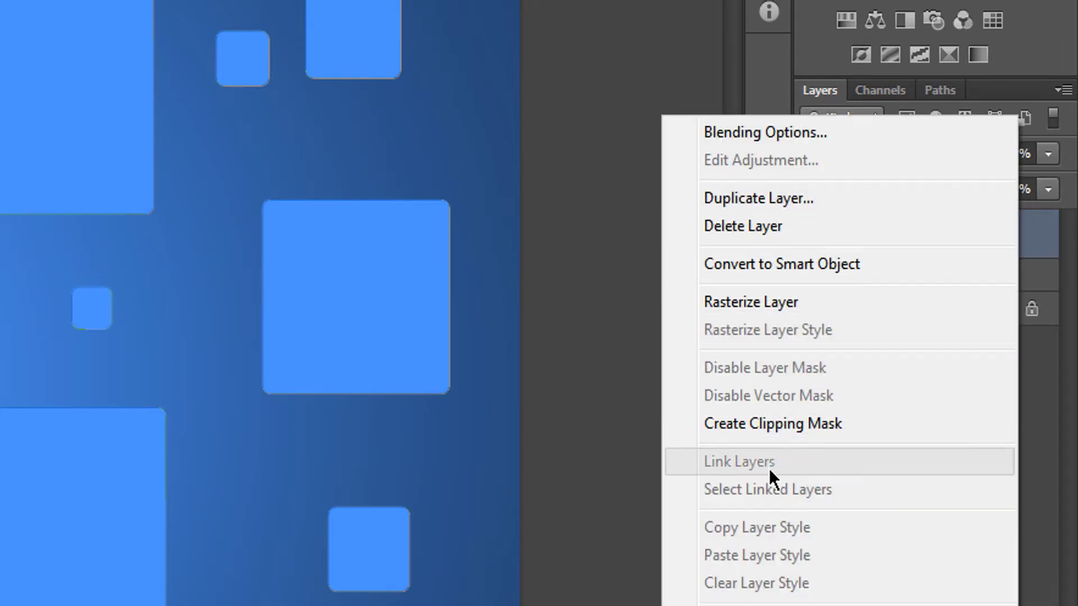
left_click(769, 312)
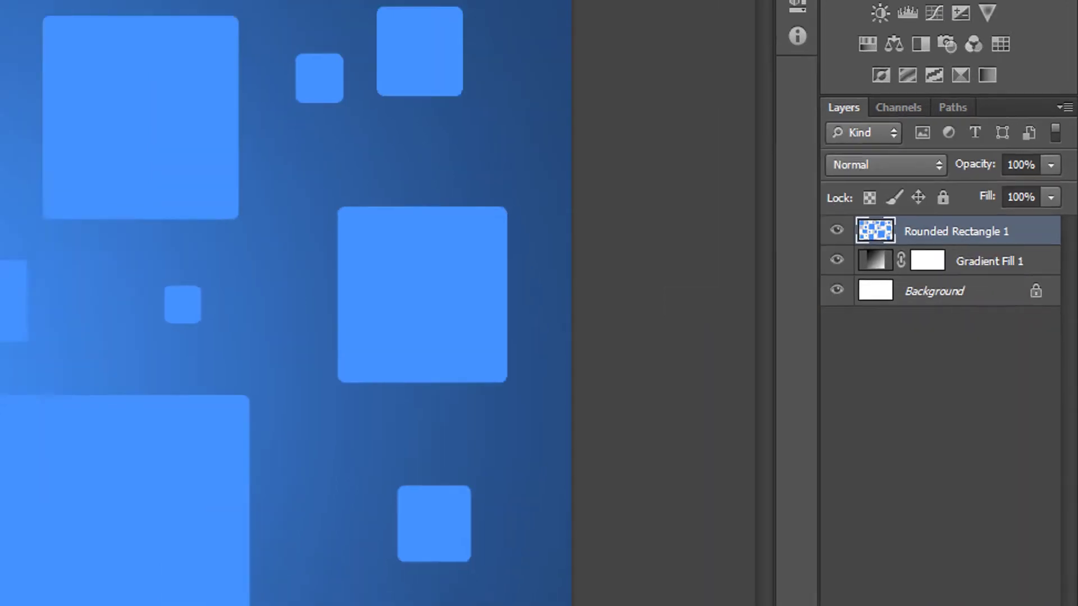
left_click_drag(111, 120, 929, 594)
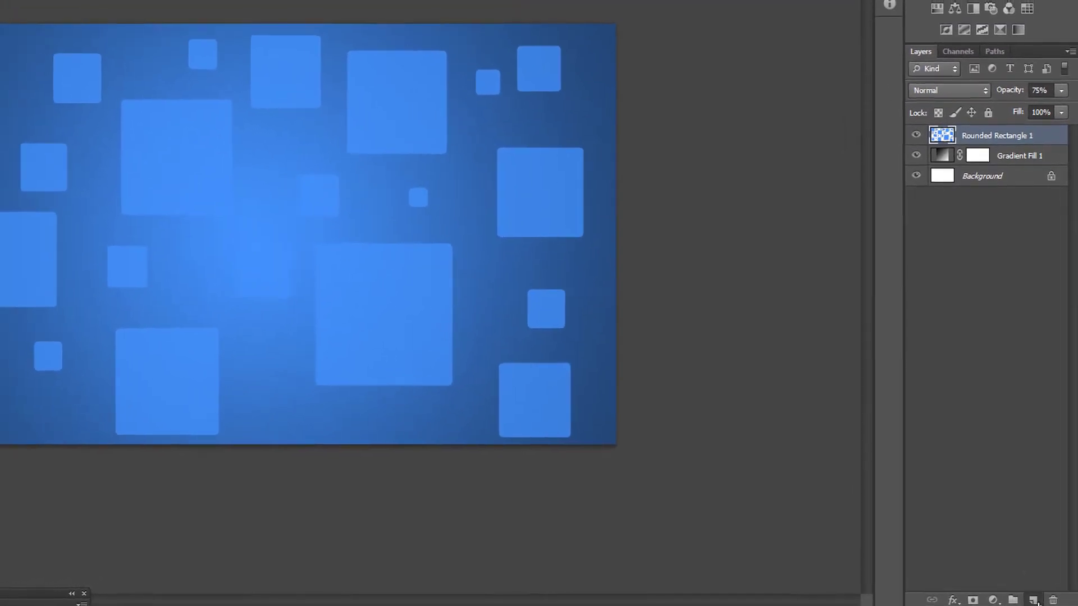
On a new layer, draw a rounded square about 414 px wide over the canvas's upper-left corner and add another 414 px square crossing the upper edge
left_click(1034, 601)
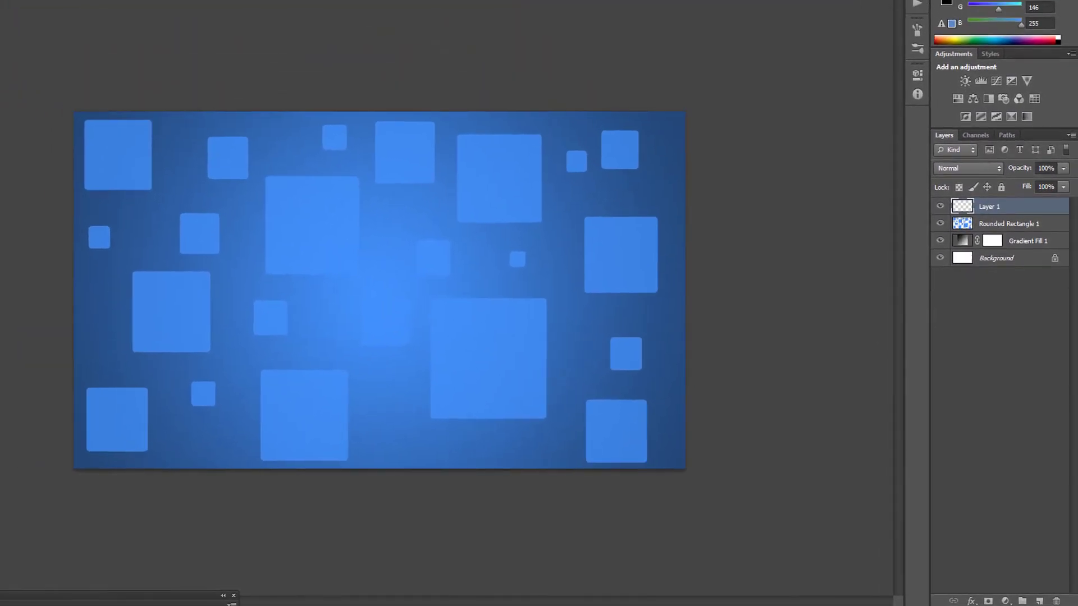
left_click_drag(38, 85, 175, 190)
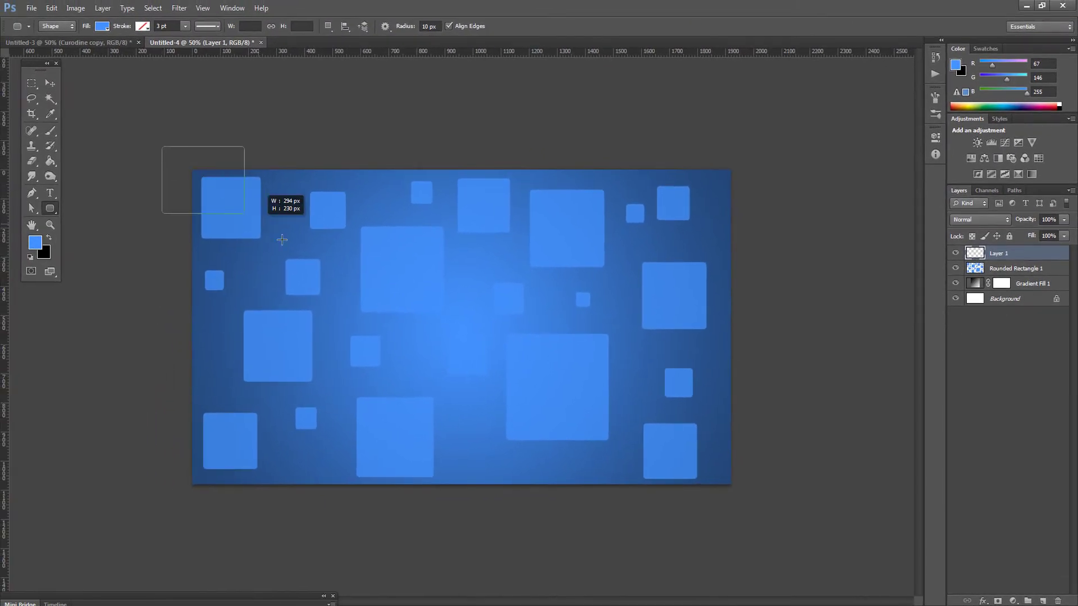
left_click_drag(282, 240, 392, 246)
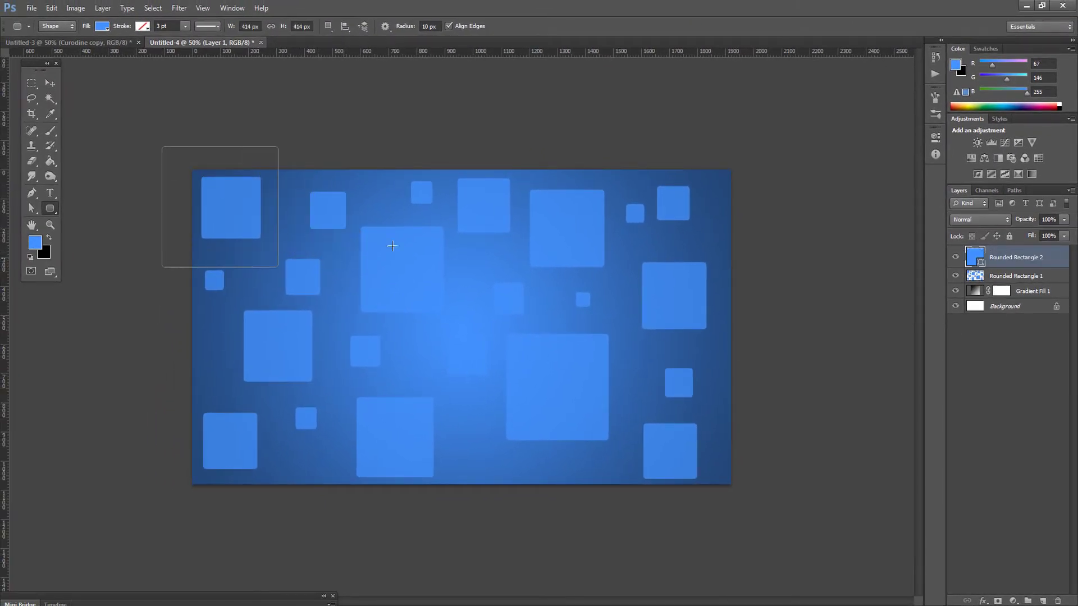
left_click(426, 135)
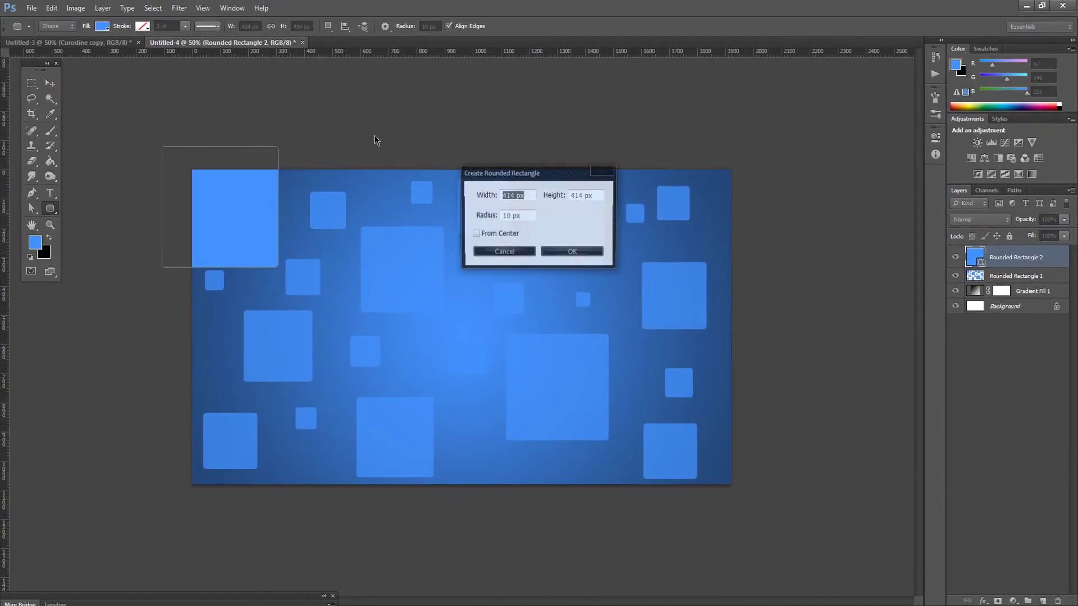
left_click(584, 252)
Scatter 14 more blue rounded squares of varied sizes across the canvas and over its edges, on the same shape layer as the upper-edge square
left_click_drag(356, 144, 392, 183)
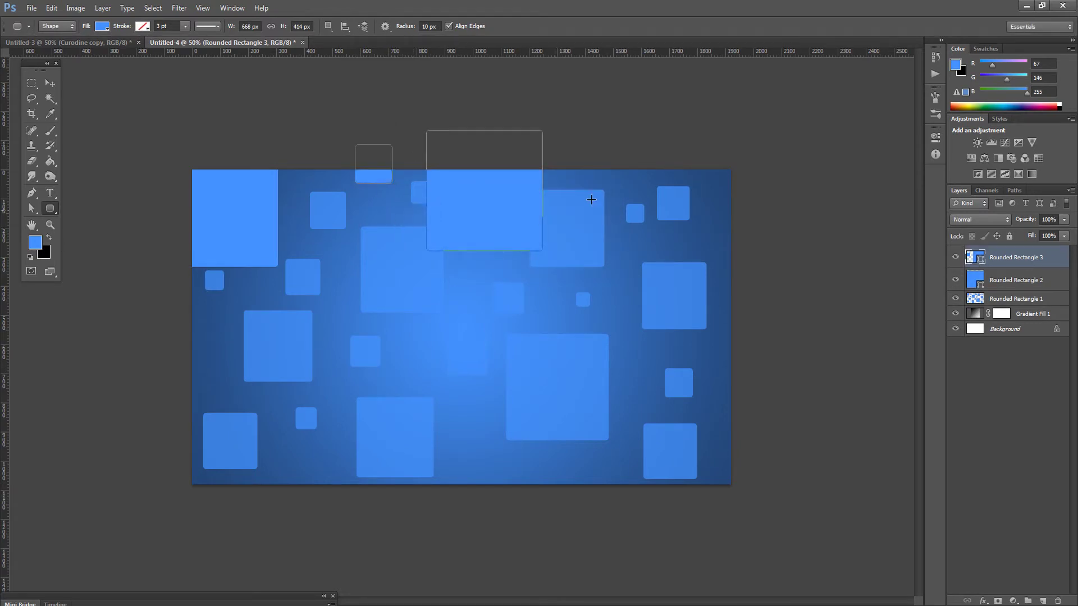
left_click_drag(626, 149, 679, 204)
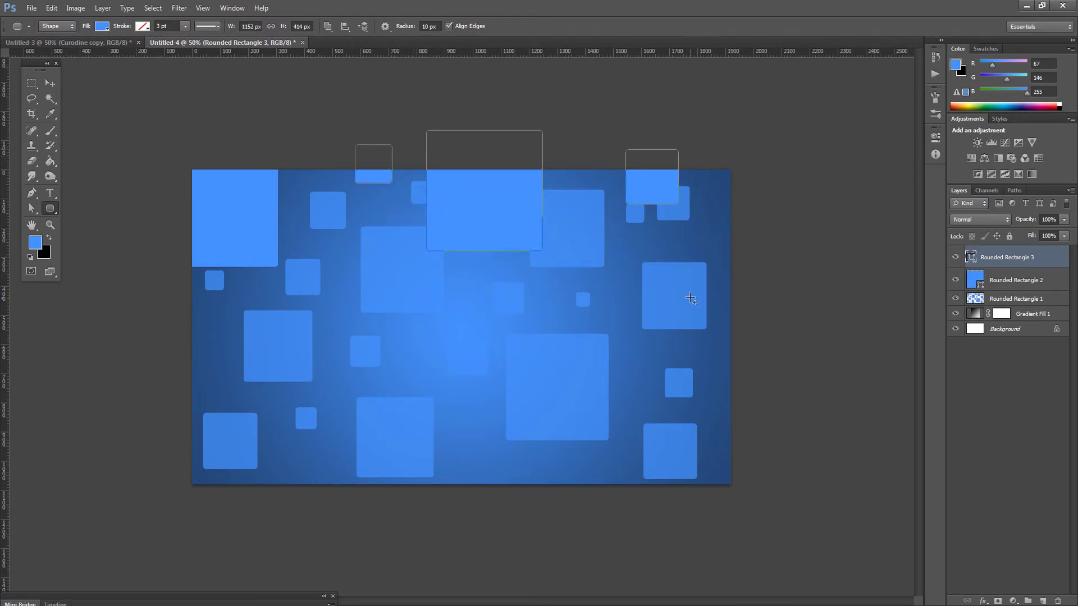
left_click_drag(691, 298, 517, 397)
left_click_drag(426, 342, 329, 443)
left_click_drag(539, 284, 493, 332)
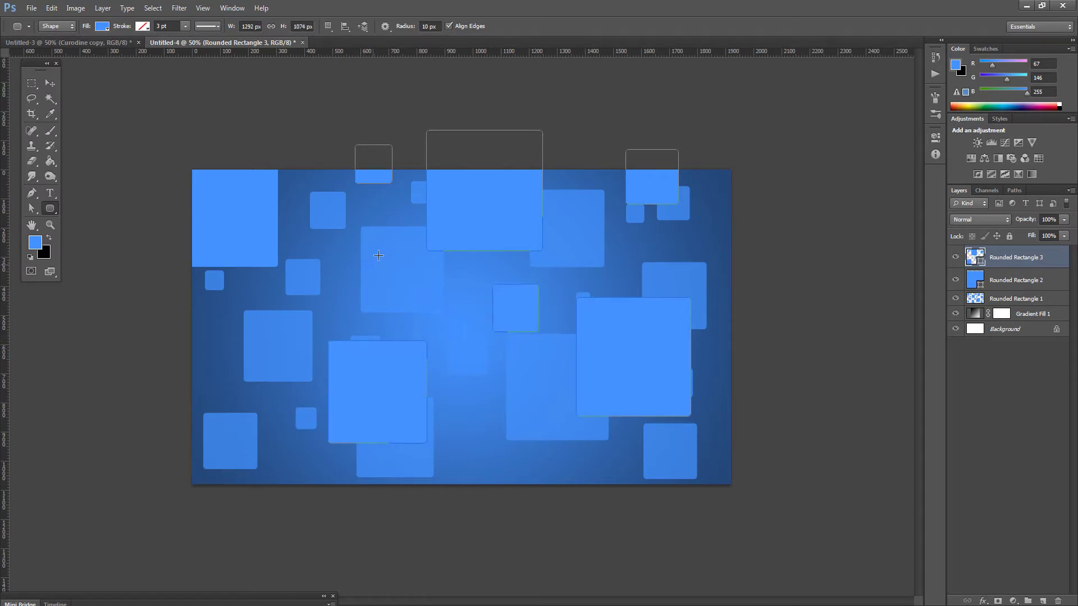
left_click_drag(384, 245, 325, 306)
left_click_drag(270, 354, 202, 425)
left_click_drag(501, 450, 479, 503)
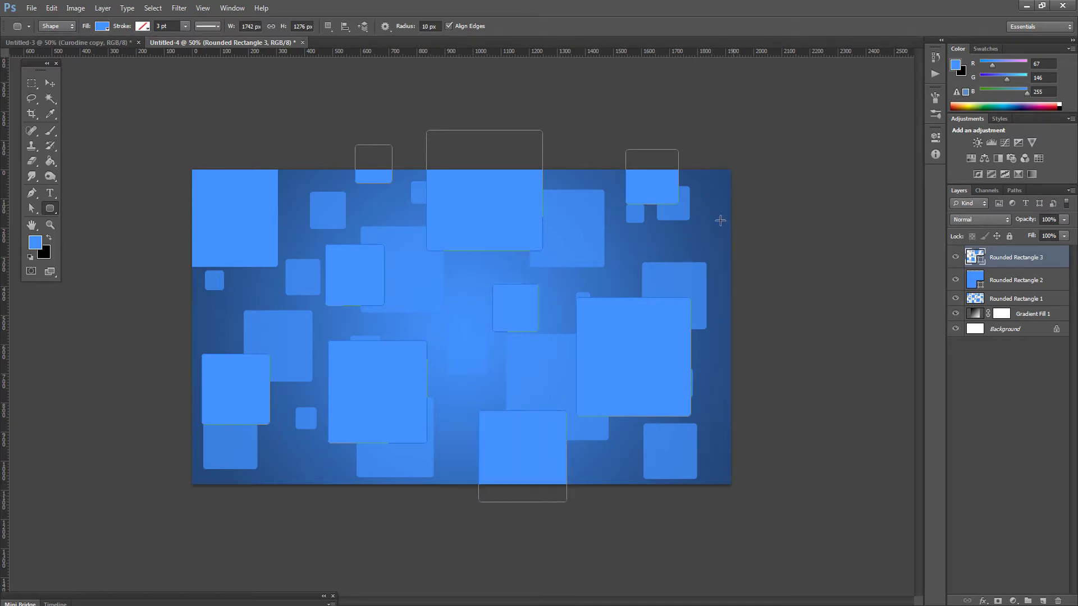
left_click_drag(711, 224, 675, 261)
left_click_drag(585, 256, 565, 278)
left_click_drag(729, 434, 648, 494)
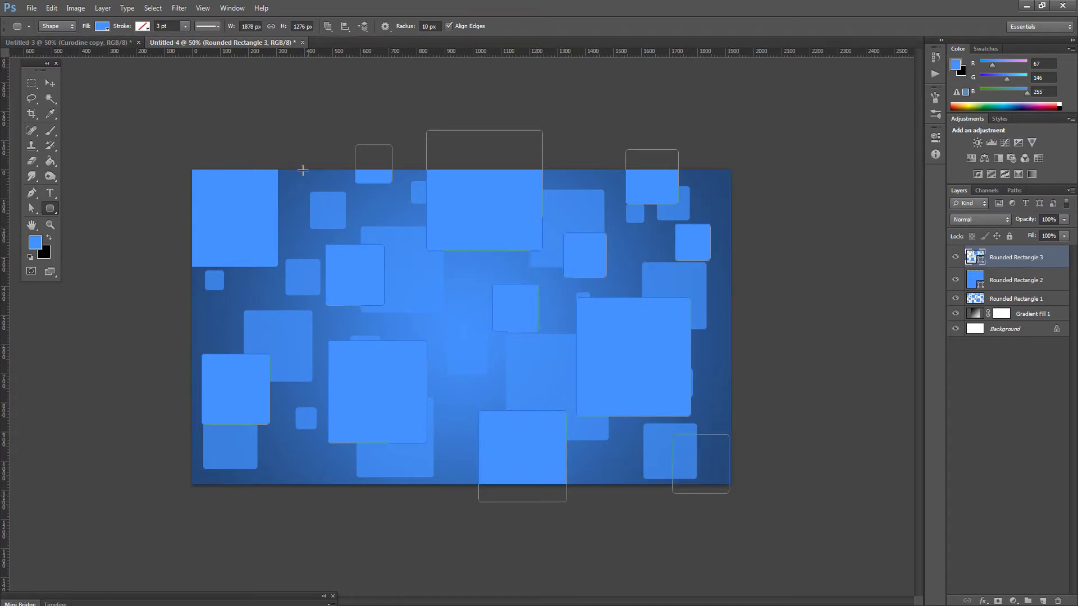
left_click_drag(297, 168, 300, 223)
left_click_drag(287, 301, 252, 336)
left_click_drag(320, 453, 265, 508)
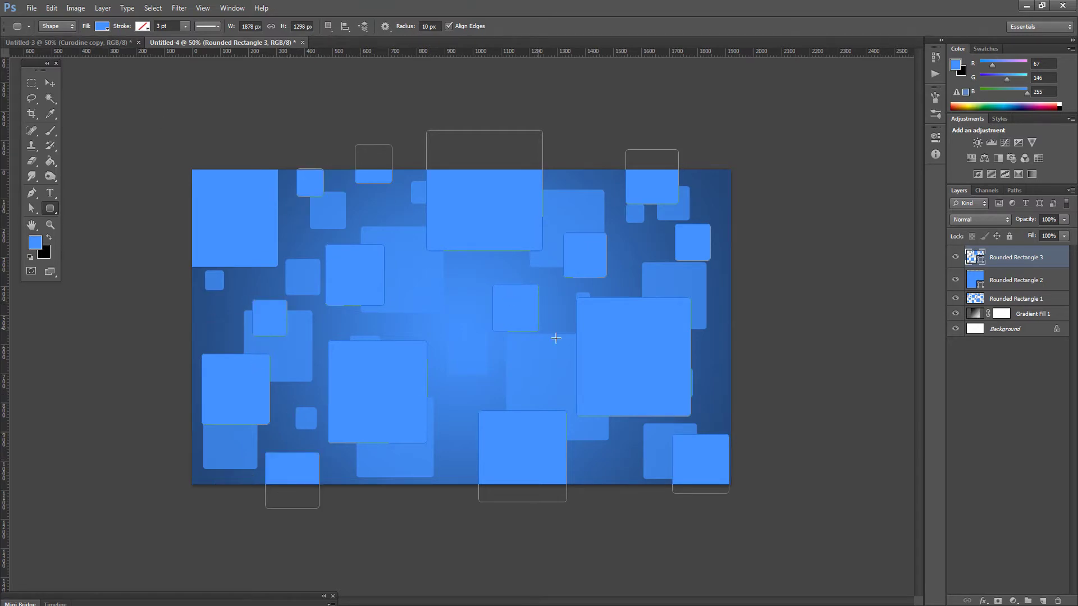
left_click(31, 83)
mouse_move(225, 170)
left_mouse_down()
mouse_move(323, 205)
mouse_move(480, 361)
left_mouse_up()
key("Delete")
key("ctrl+d")
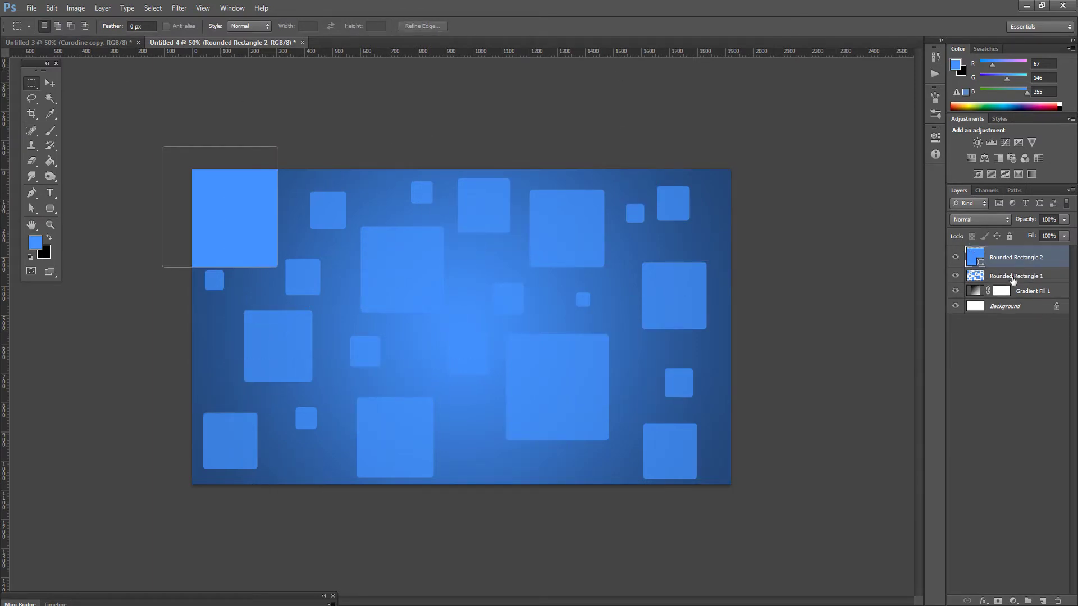
Try merging the Rounded Rectangle 1 and 2 layers, and undo back to before the Rounded Rectangle 3 layer was deleted
left_click(1015, 280)
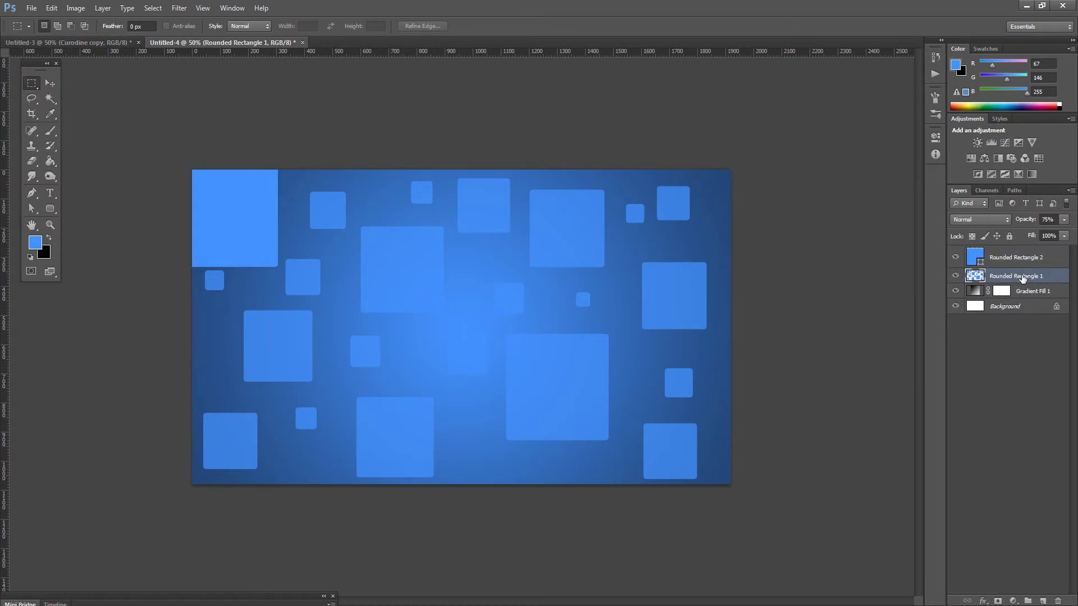
left_click(1018, 262, "shift")
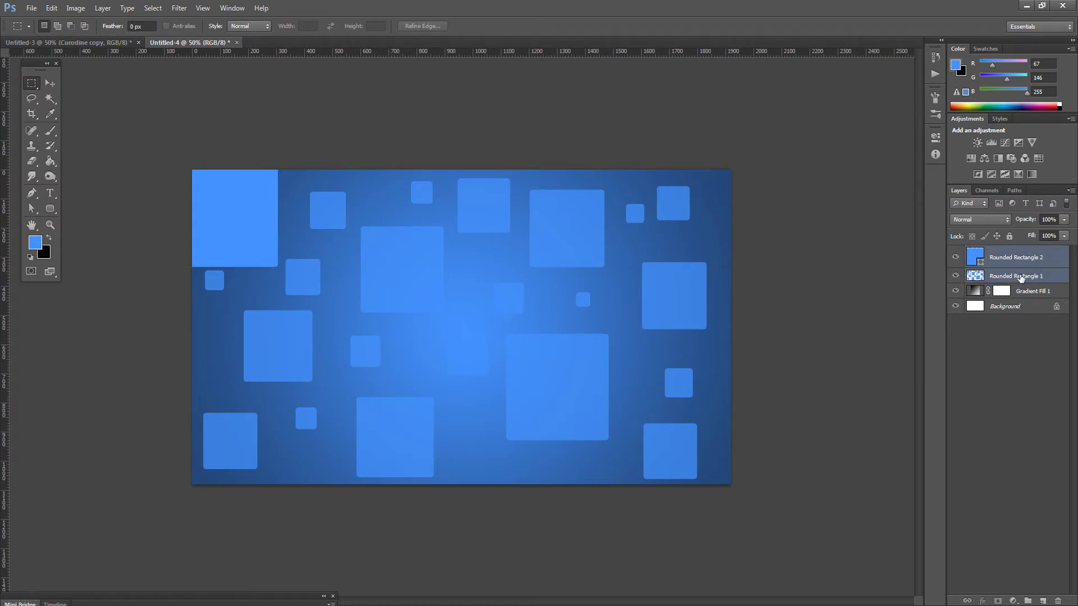
left_click(1021, 272, "ctrl")
left_click(1023, 278, "ctrl")
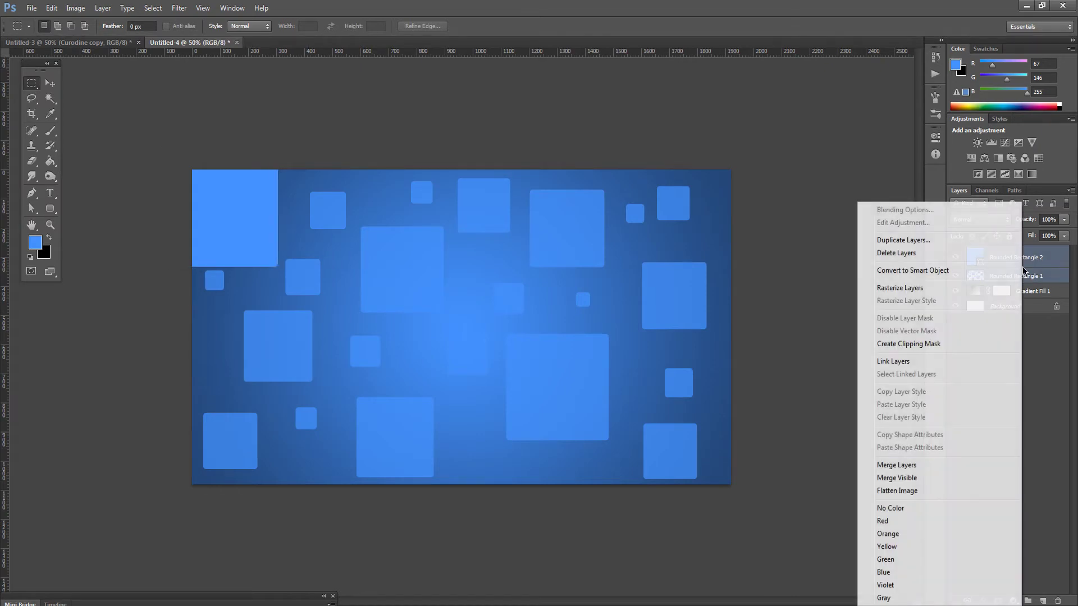
right_click(1023, 271)
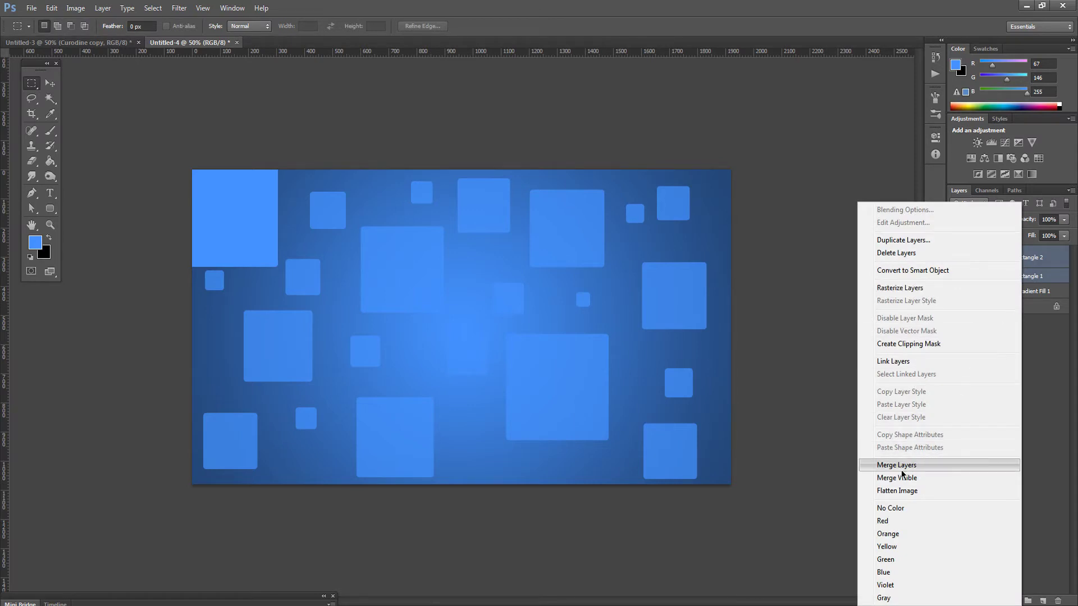
left_click(903, 466)
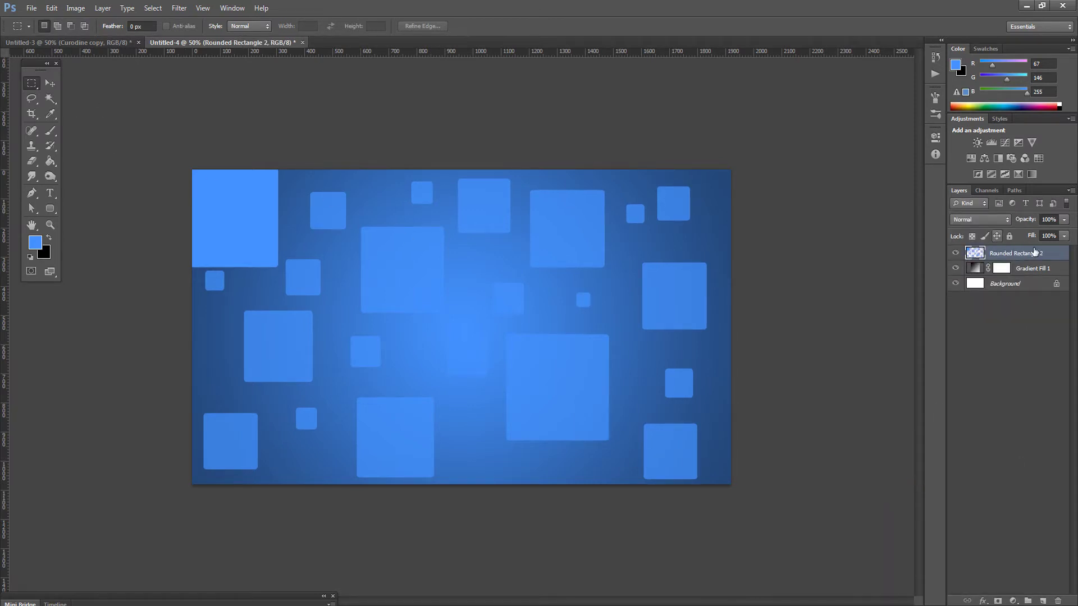
key("ctrl+z")
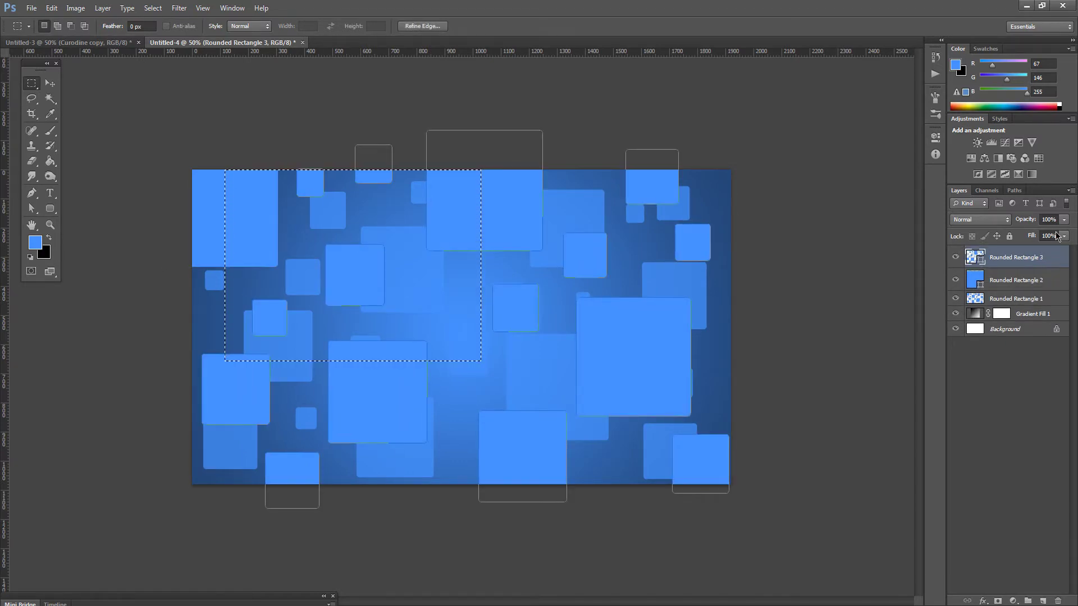
Merge the Rounded Rectangle 3 shape layer down into Rounded Rectangle 2 and set the merged layer's opacity to 34%
left_click(1070, 190)
left_click(955, 459)
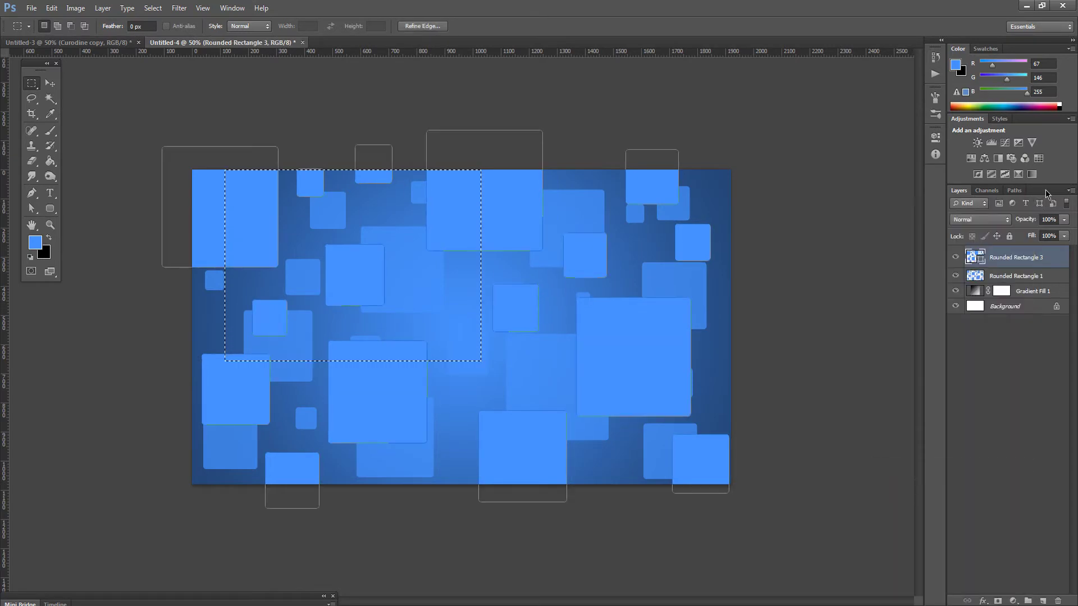
left_click(1064, 220)
left_click_drag(1045, 236, 1028, 235)
Clear the marquee selection and rasterize the merged layer of faint rounded squares
left_click(32, 84)
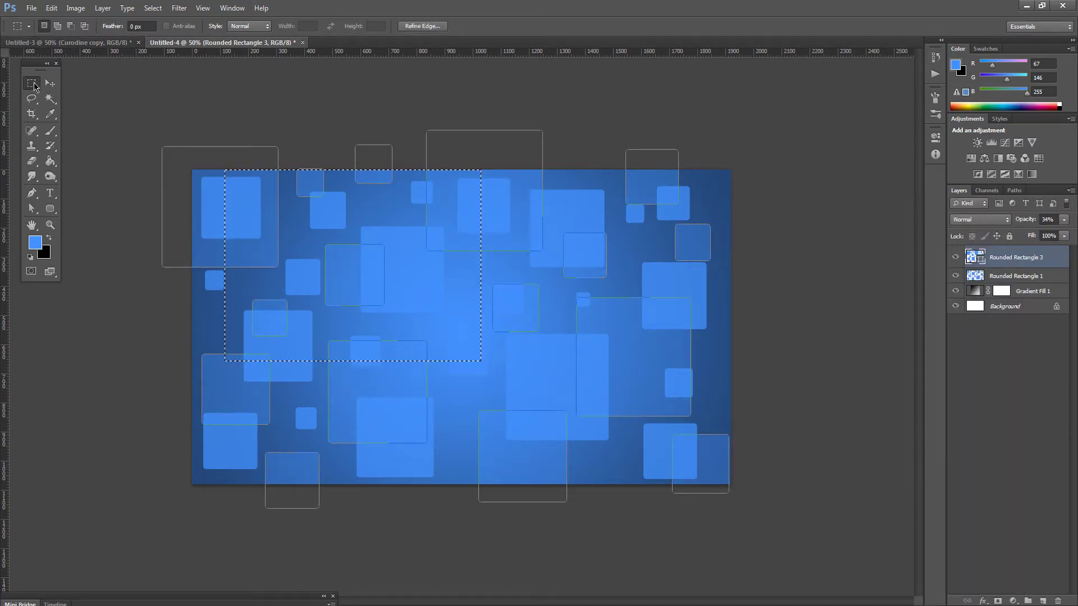
left_click(261, 86)
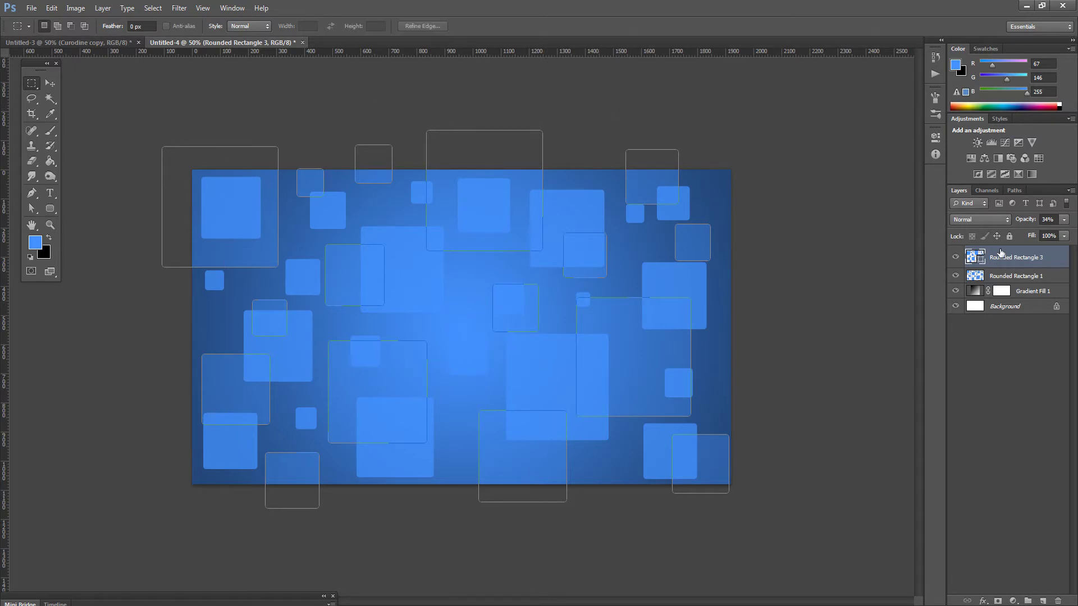
right_click(1001, 254)
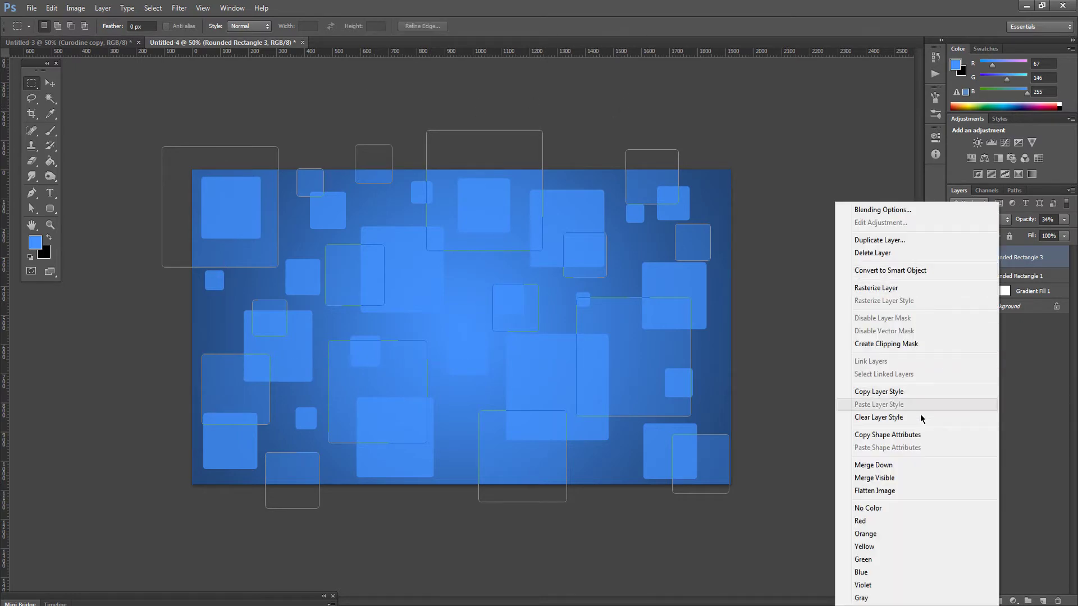
left_click(892, 290)
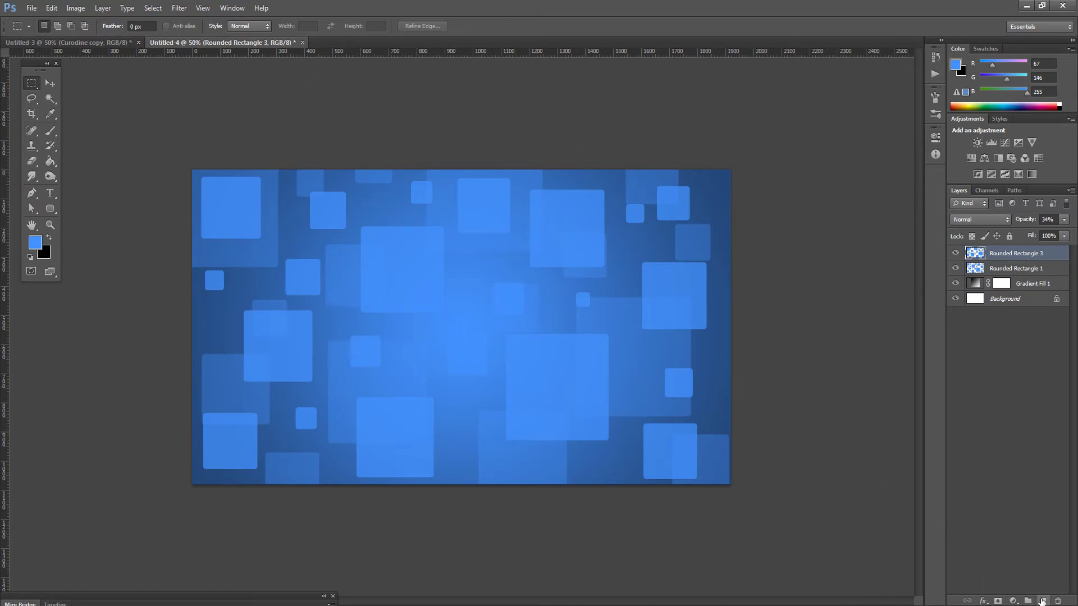
On a new layer above the others, draw eight blue rounded squares of varied sizes across the canvas, the first about 364 px wide
left_click(1041, 601)
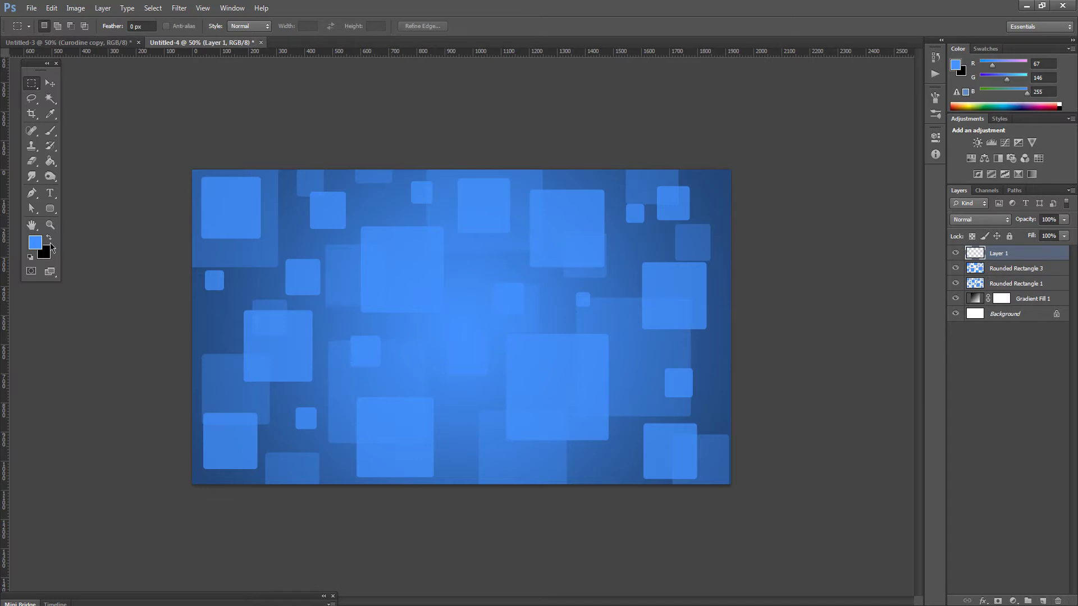
left_click(49, 210)
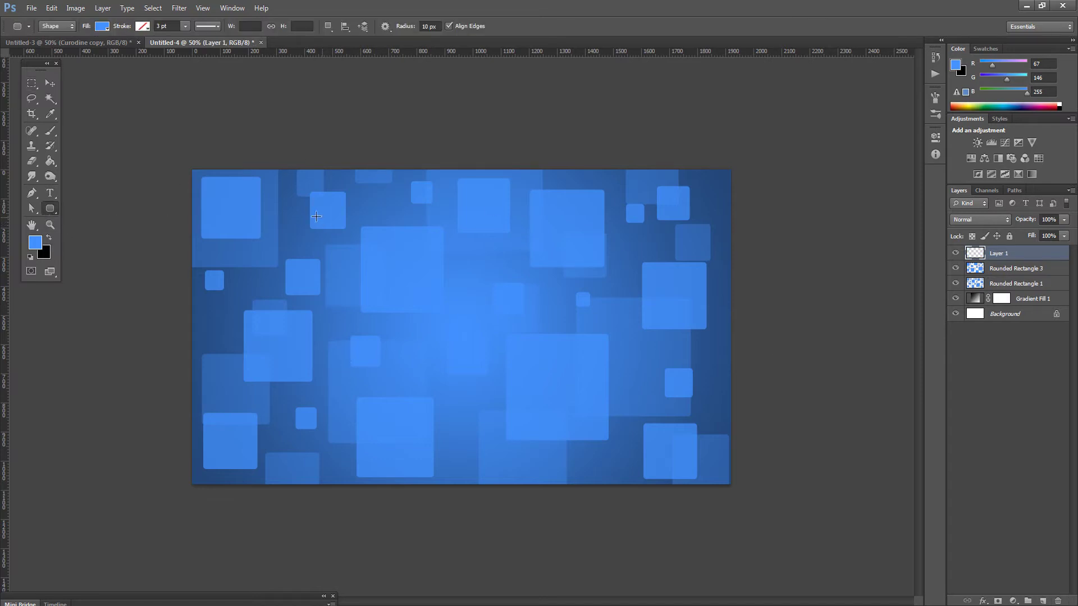
left_click_drag(264, 214, 365, 319)
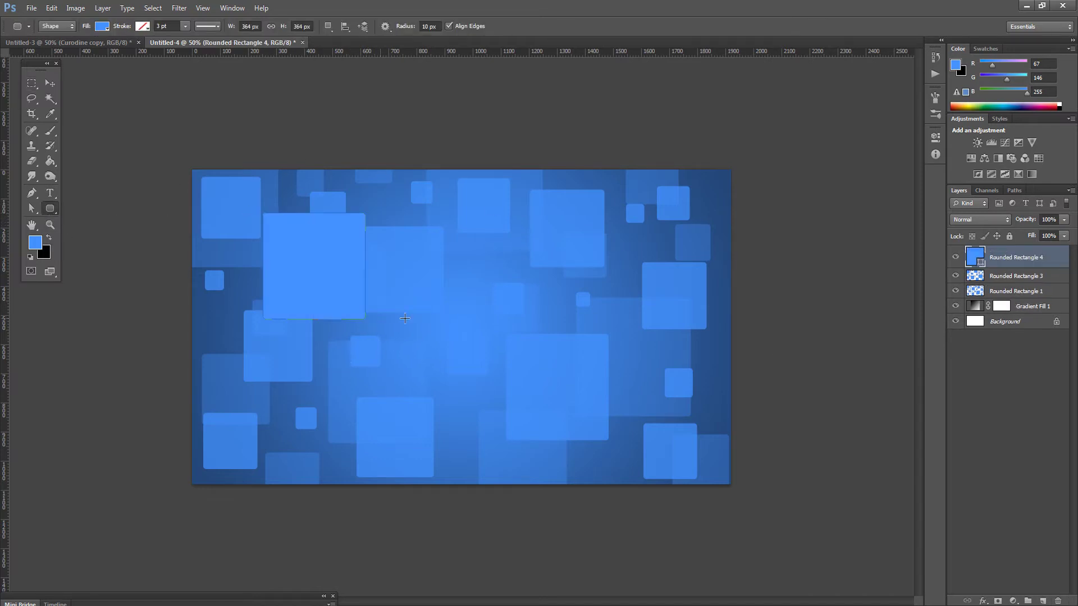
left_click_drag(497, 207, 621, 335)
left_click_drag(338, 370, 406, 441)
left_click_drag(413, 196, 466, 294)
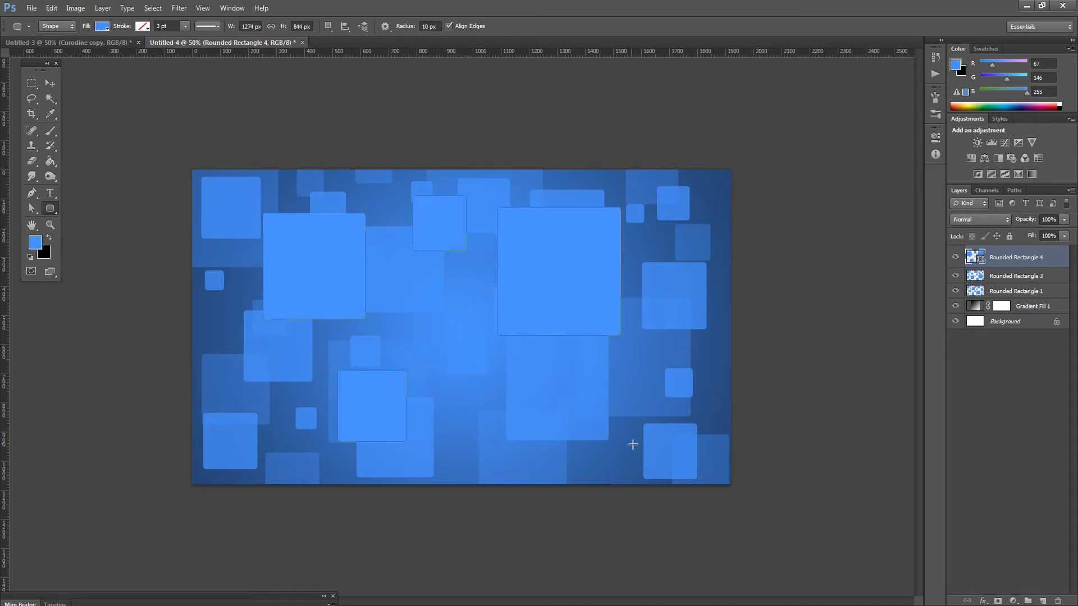
left_click_drag(524, 401, 575, 454)
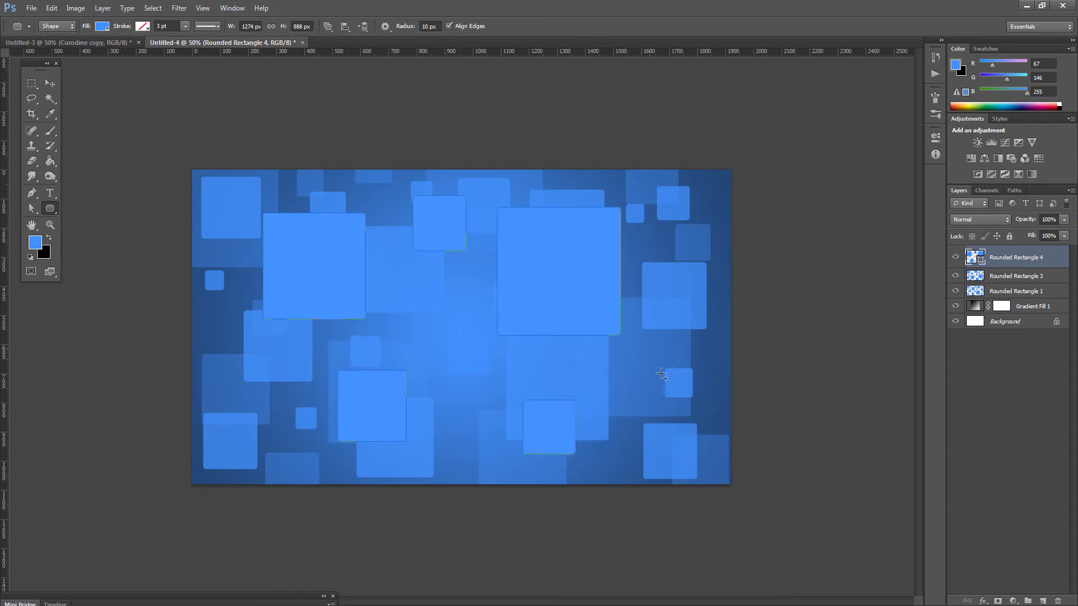
left_click_drag(650, 349, 688, 389)
left_click_drag(420, 300, 457, 338)
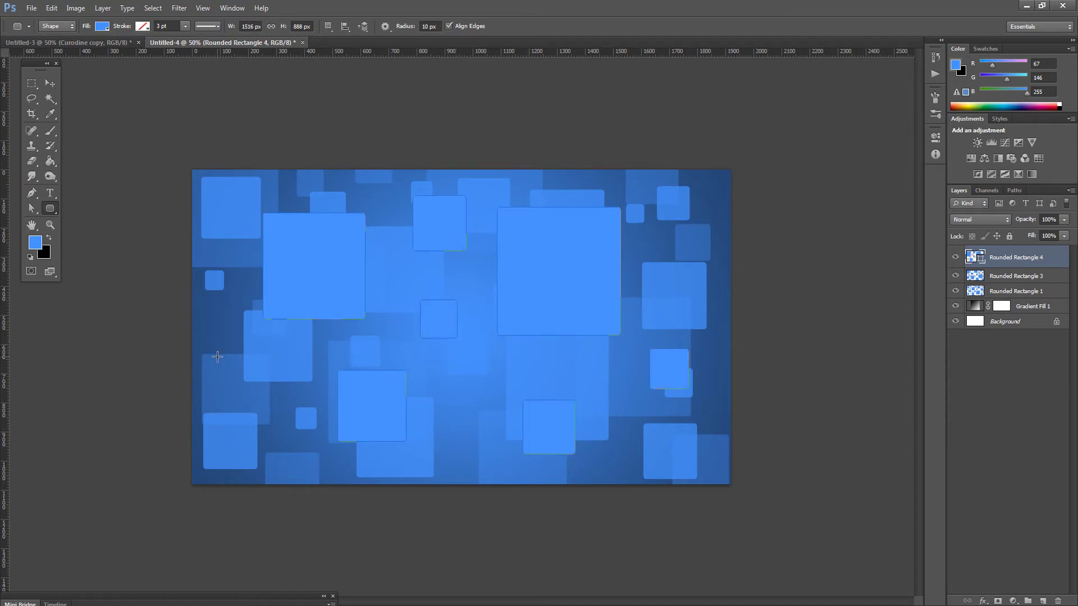
left_click_drag(229, 367, 279, 421)
Rasterize the Rounded Rectangle 4 shape layer
left_click(33, 83)
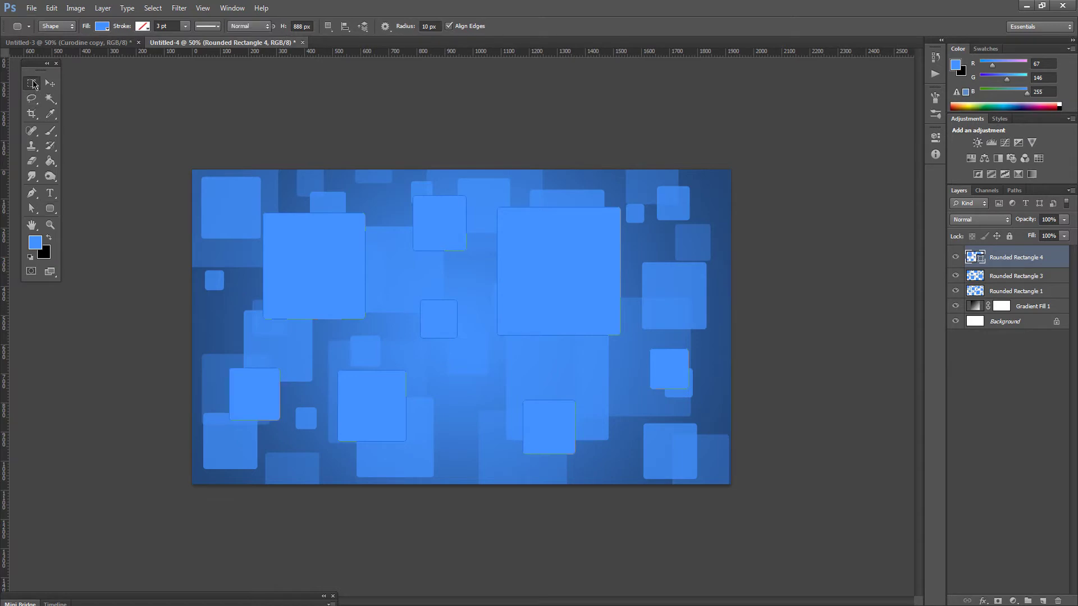
right_click(1003, 261)
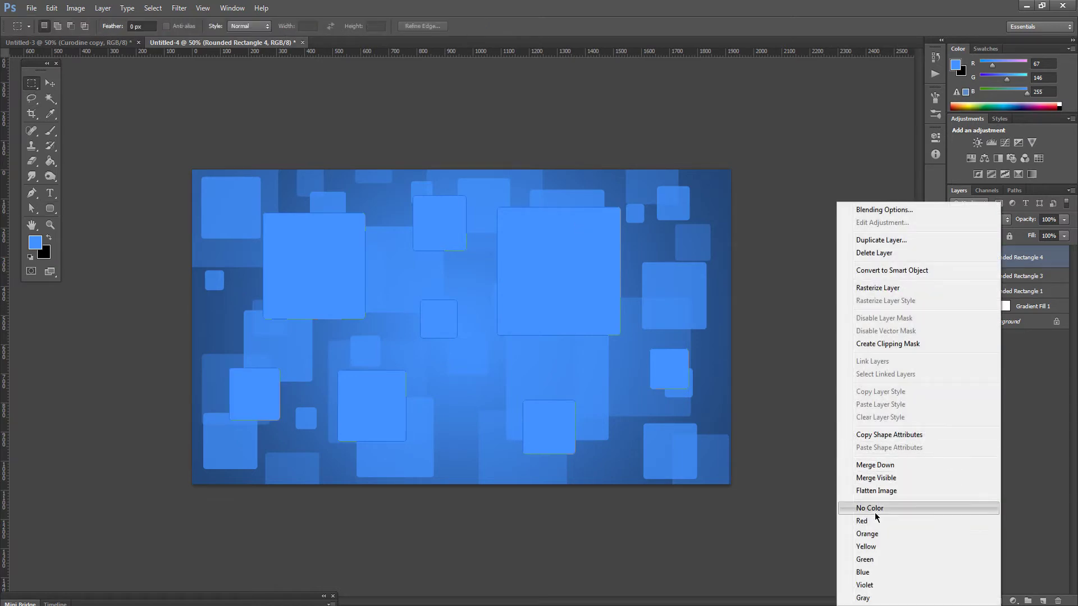
left_click(886, 288)
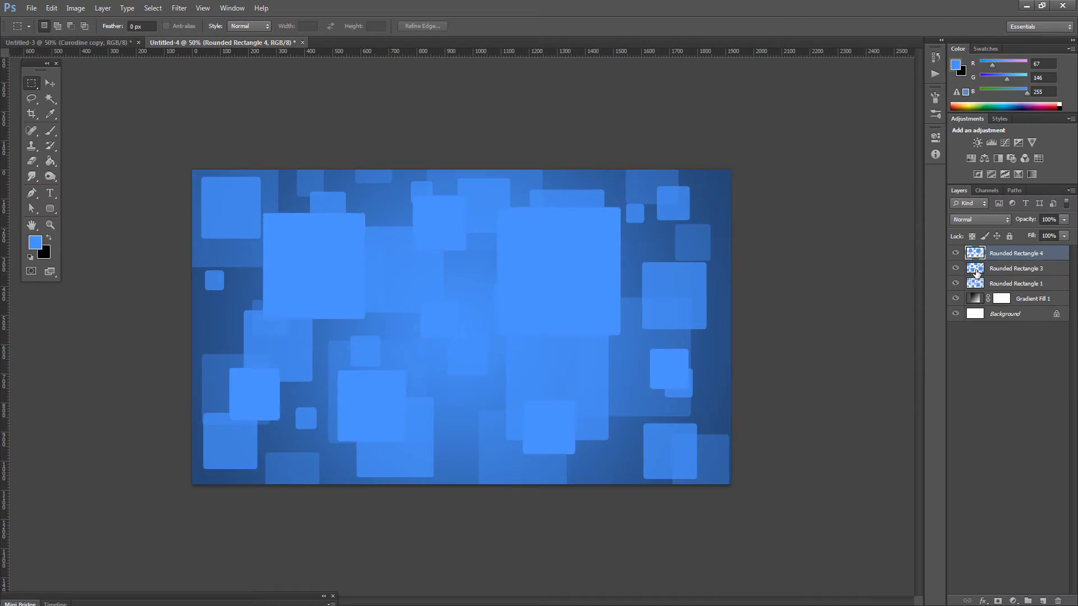
right_click(1027, 257)
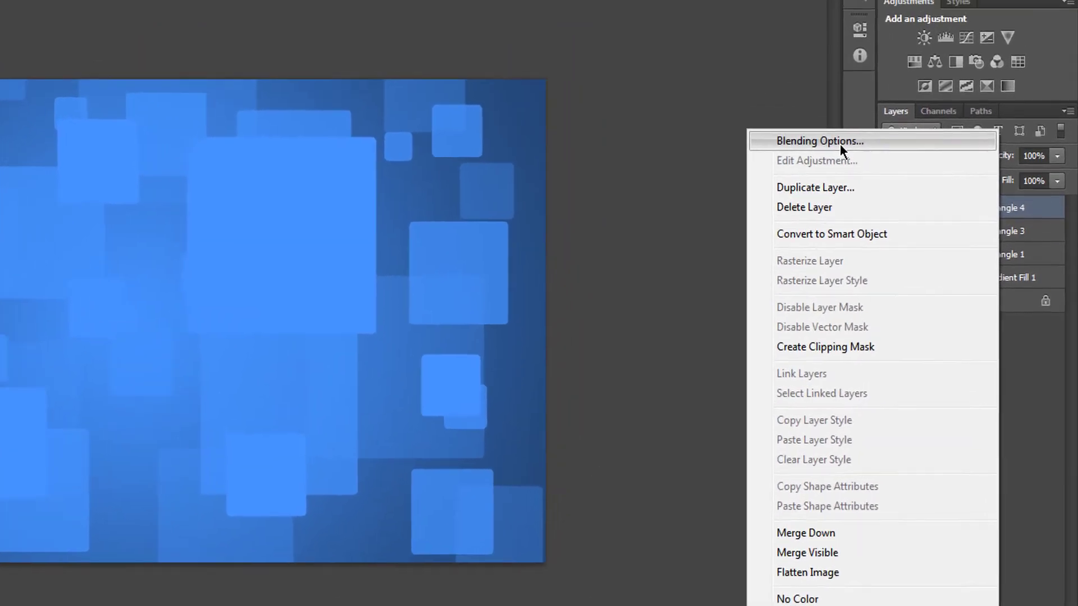
left_click(840, 144)
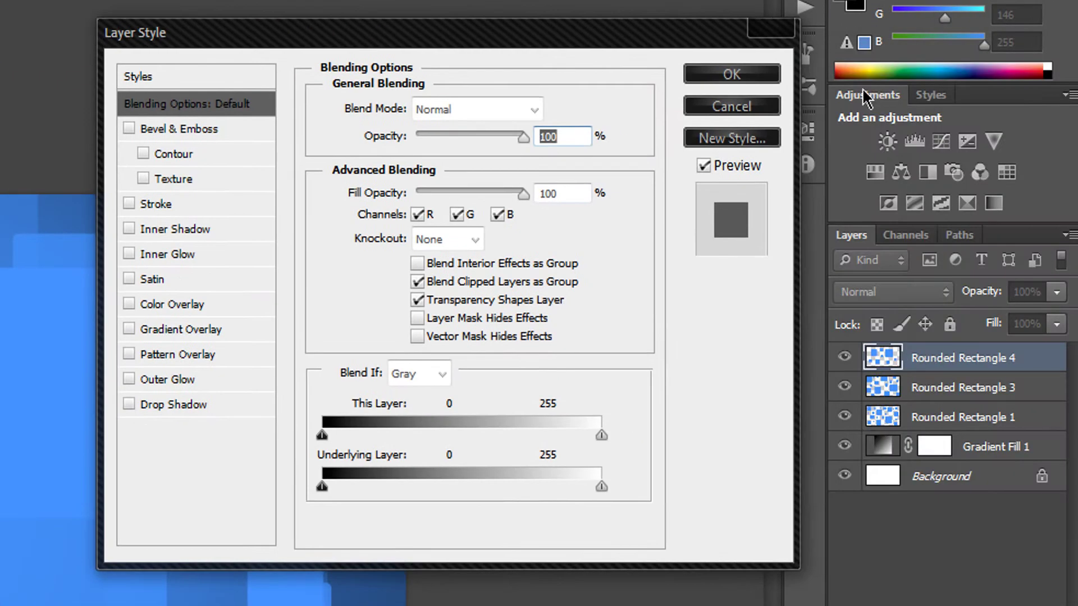
key("Return")
double_click(1018, 358)
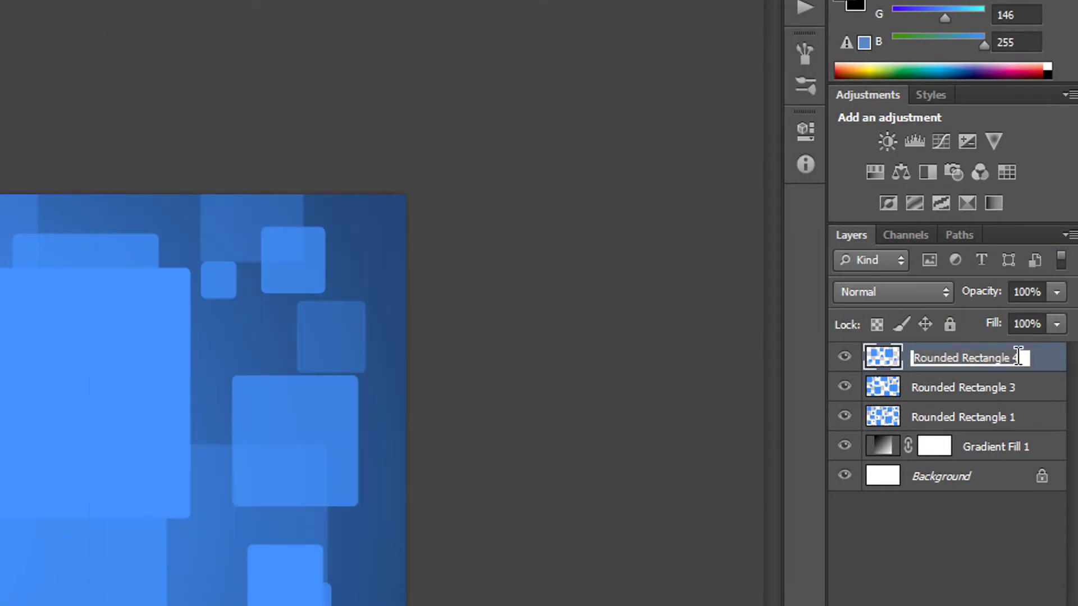
Try Bevel & Emboss with Contour and Texture, and a Stroke, on the Rounded Rectangle 4 layer, switching each effect off again
double_click(1043, 375)
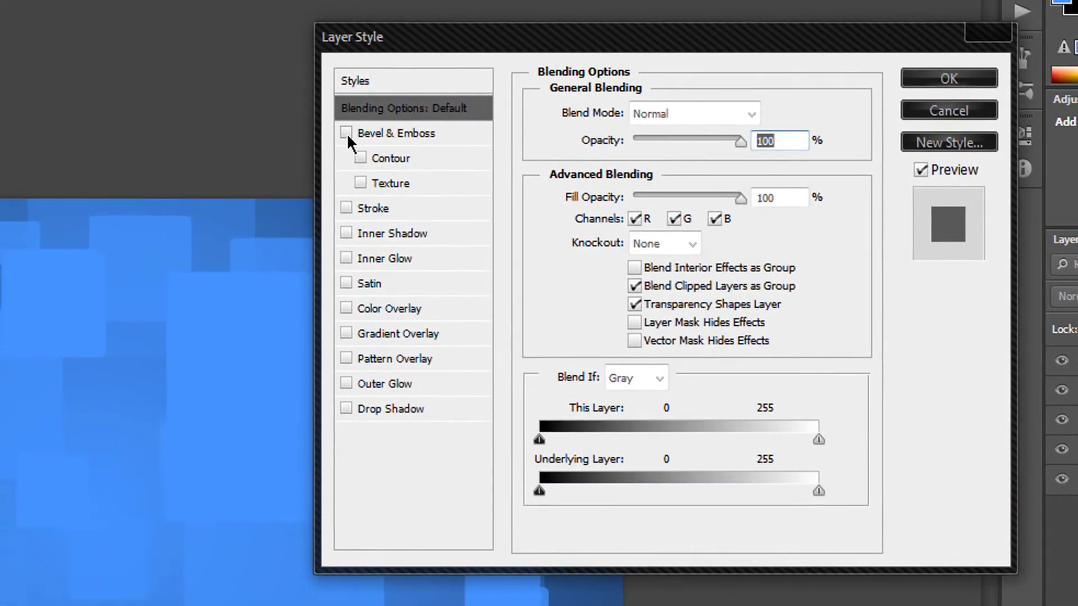
left_click(129, 128)
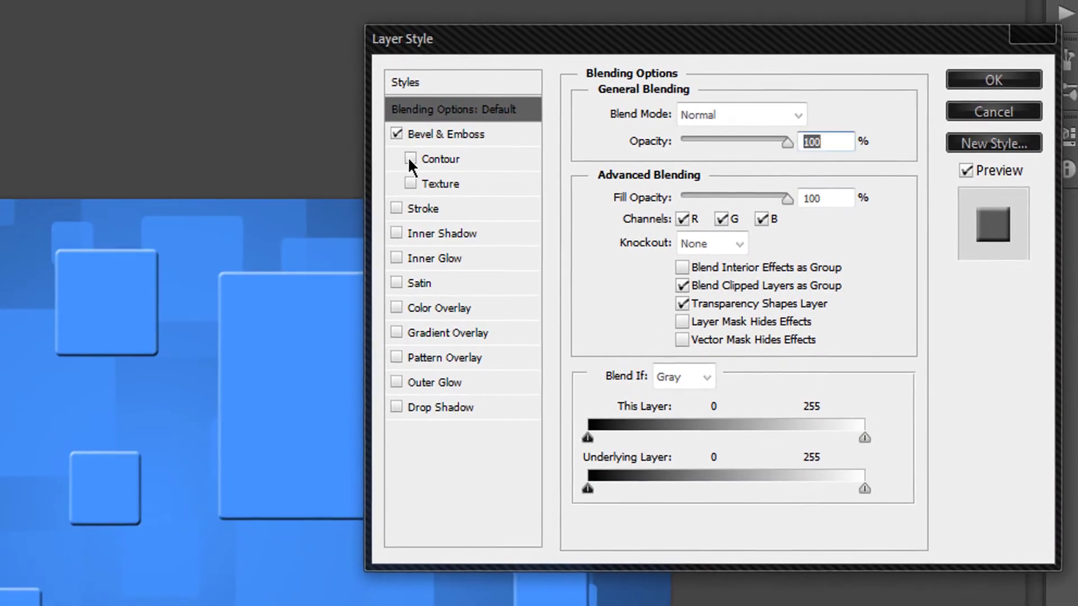
left_click(416, 158)
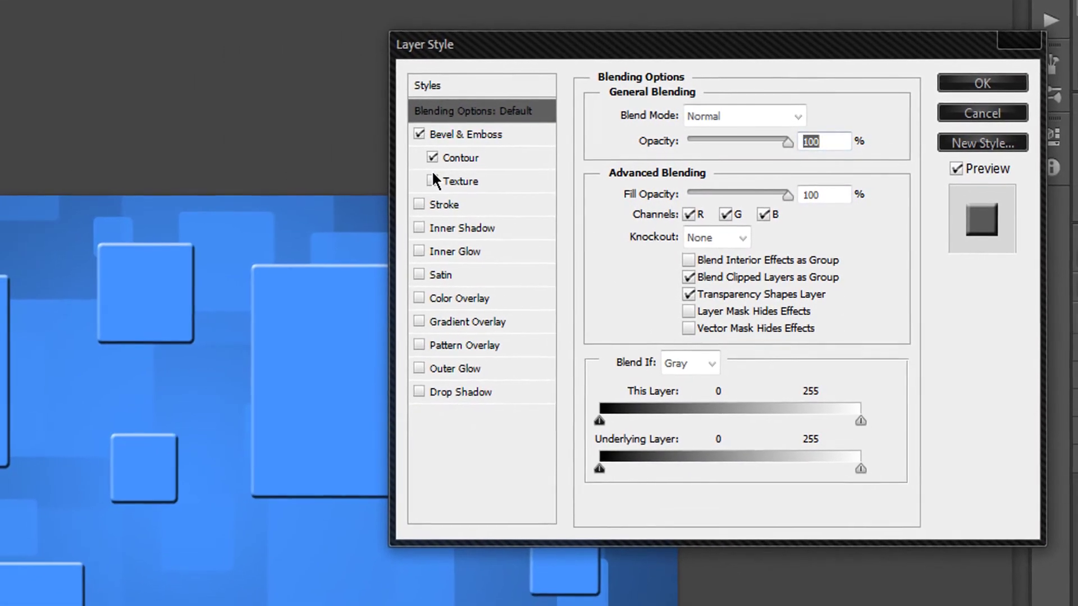
left_click(416, 182)
left_click(437, 181)
left_click(438, 157)
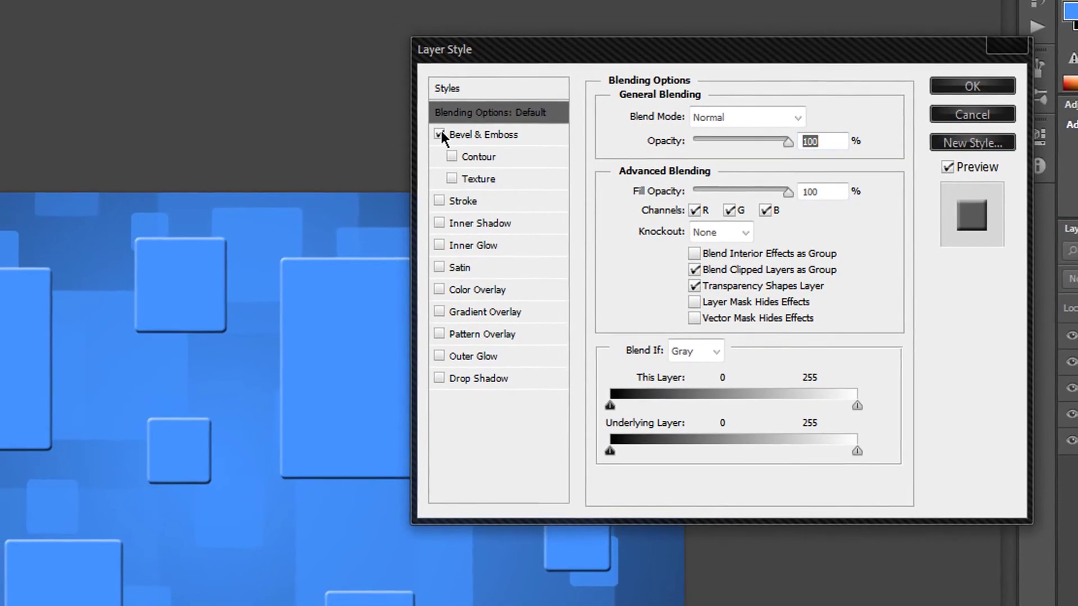
left_click(424, 134)
left_click(444, 200)
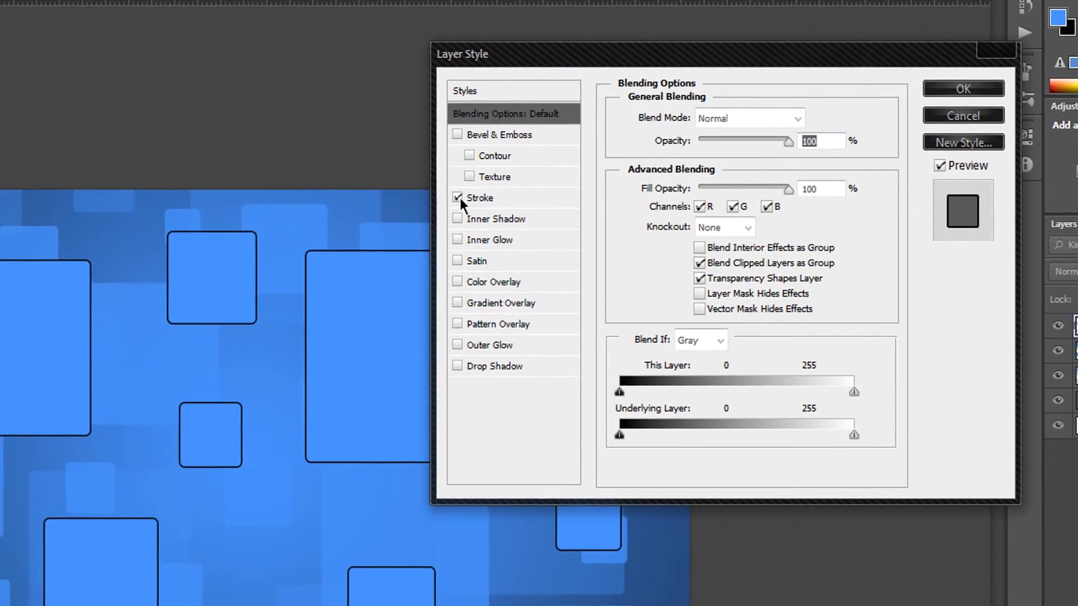
left_click(462, 197)
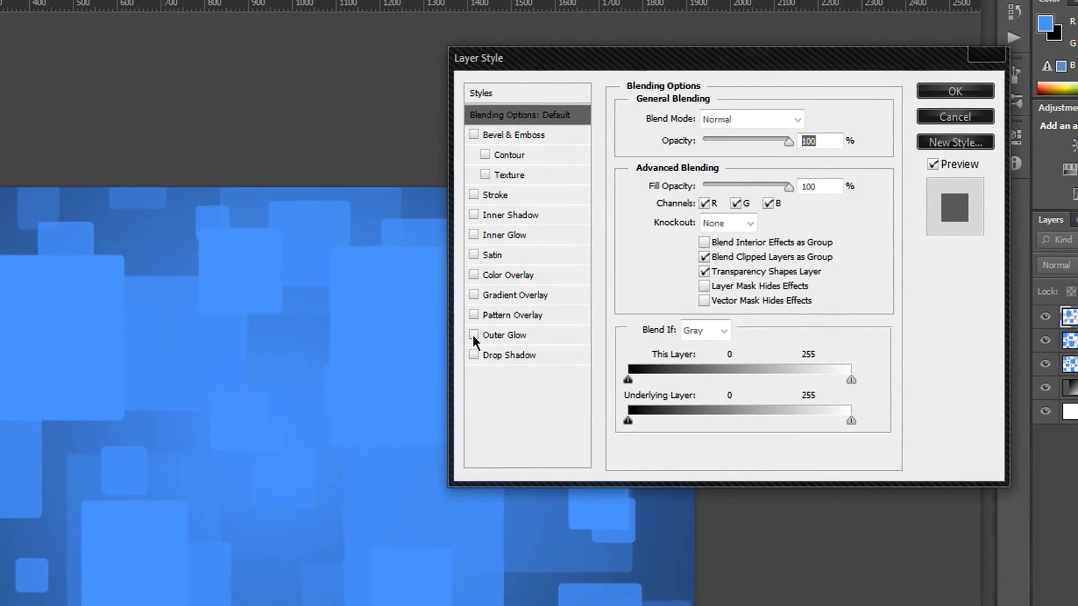
Add an Outer Glow to the Rounded Rectangle 4 layer with size 87 px and opacity 81%
left_click(478, 332)
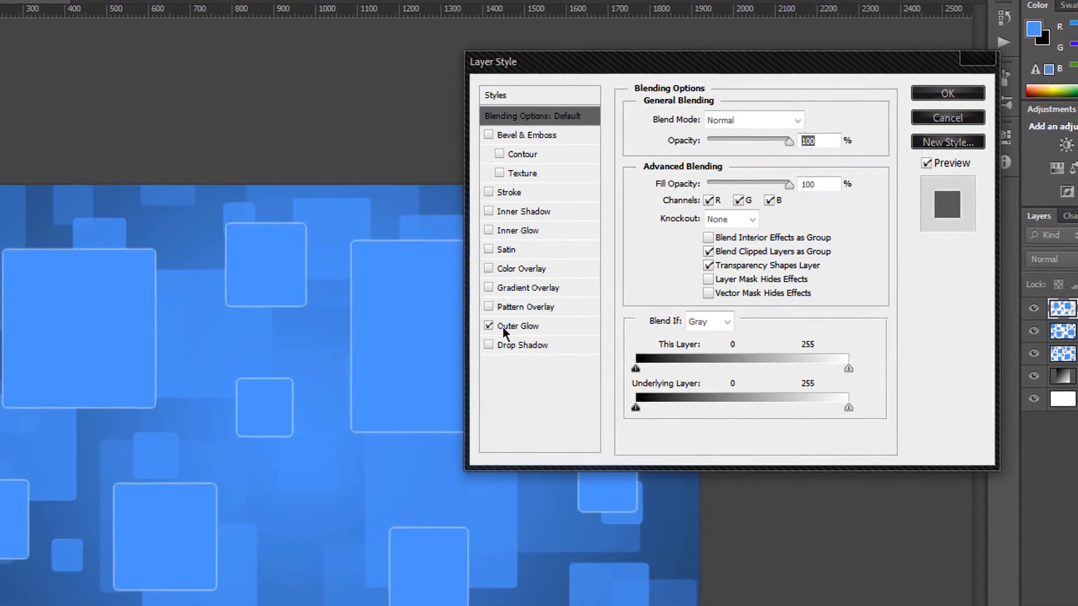
left_click(493, 332)
left_click_drag(705, 269, 732, 263)
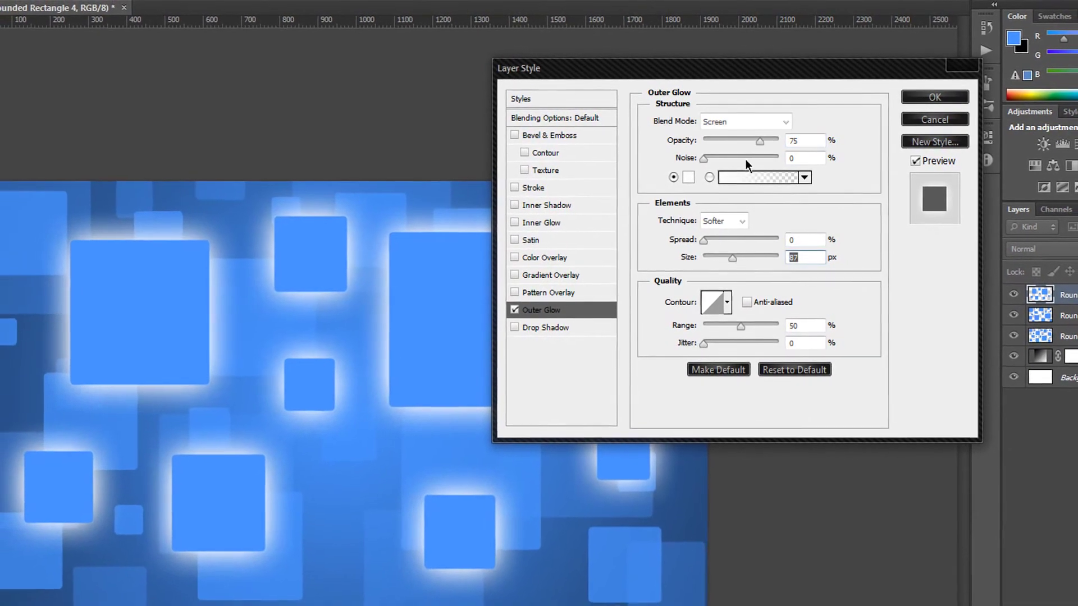
mouse_move(762, 137)
left_mouse_down()
mouse_move(749, 143)
mouse_move(761, 146)
left_mouse_up()
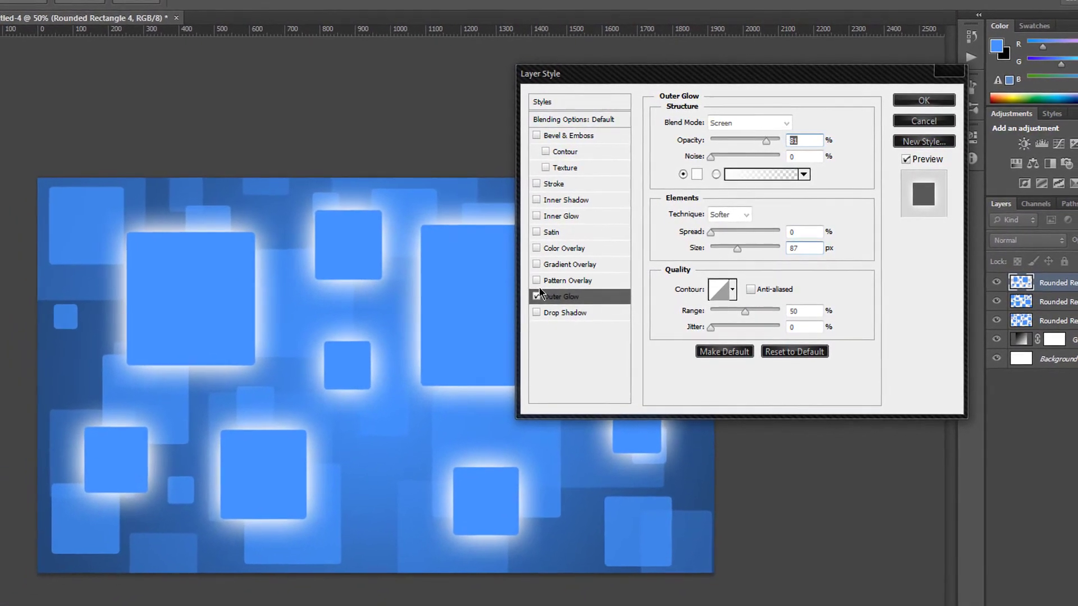
Add an Inner Glow with size 250 px and choke near its maximum, and apply the layer style
left_click(540, 215)
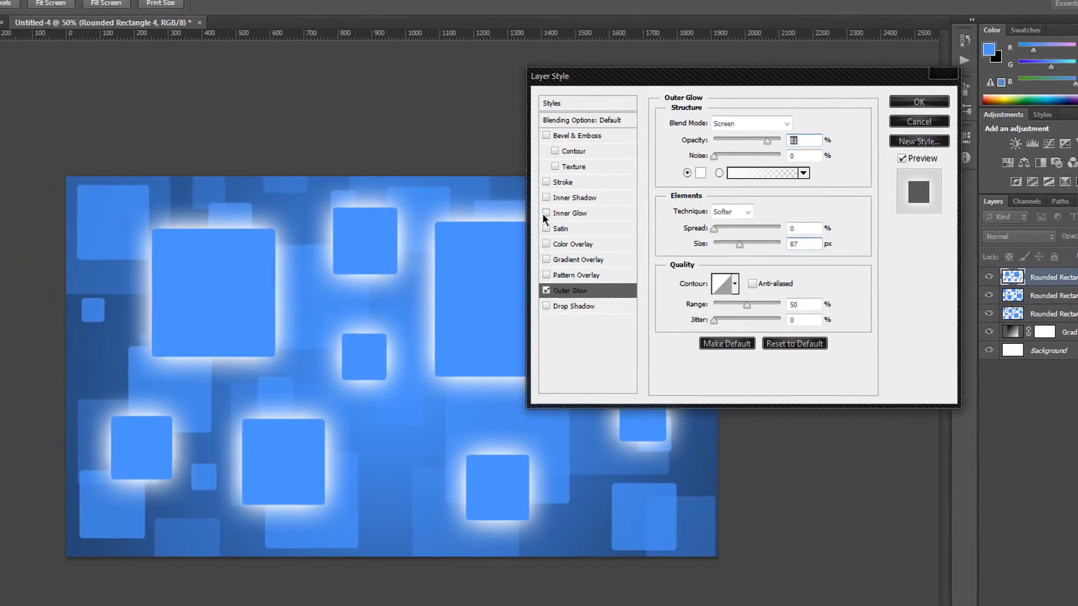
left_click(561, 213)
left_click_drag(718, 259, 794, 264)
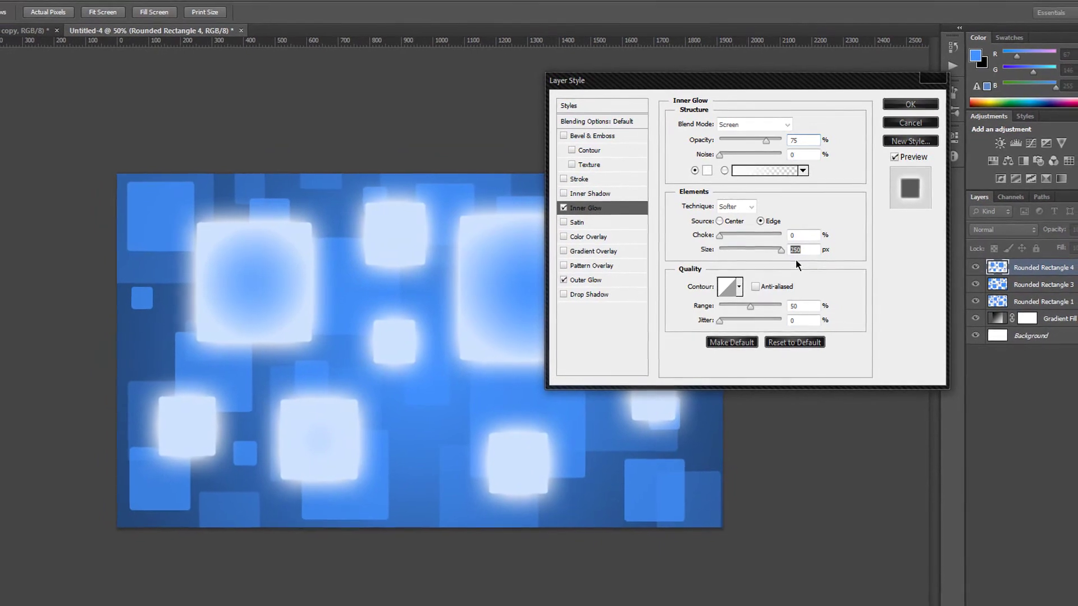
left_click_drag(721, 235, 782, 231)
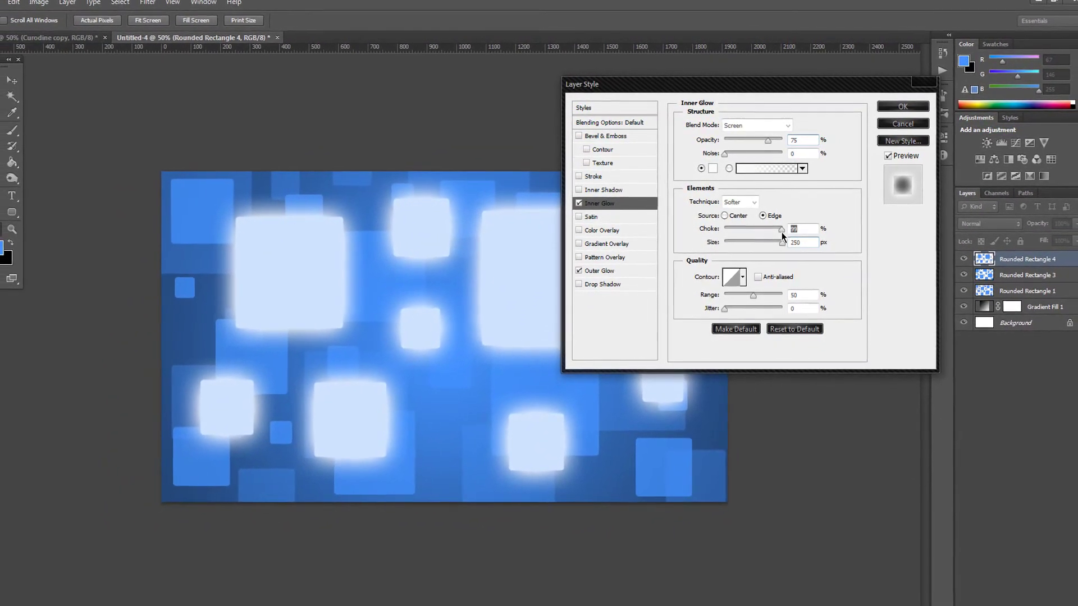
left_click(902, 107)
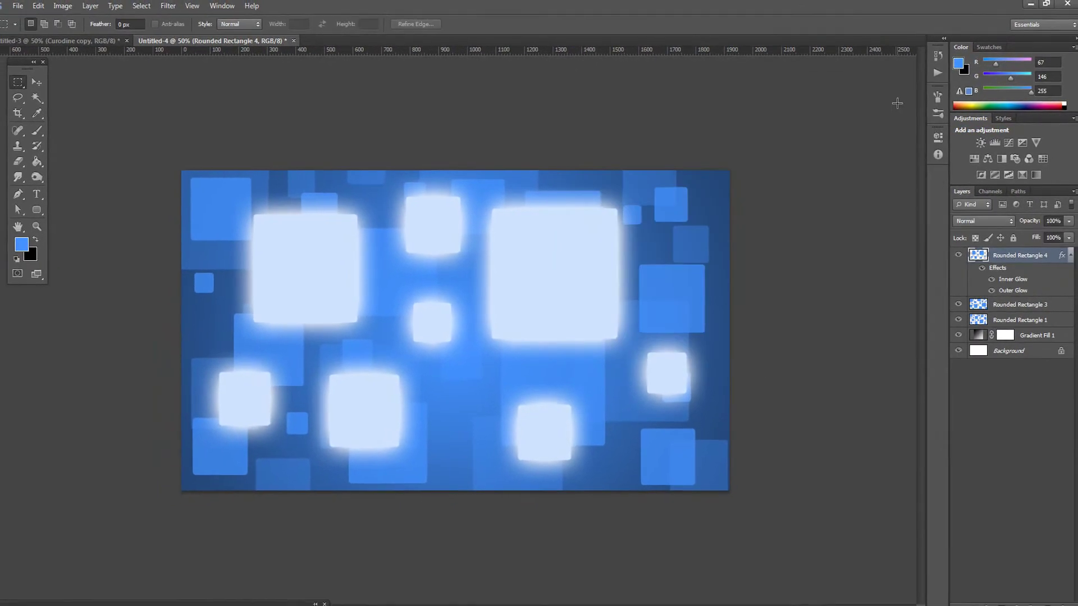
Set the glowing Rounded Rectangle 4 layer's opacity to 65% and duplicate the layer under the suggested name
left_click(1067, 237)
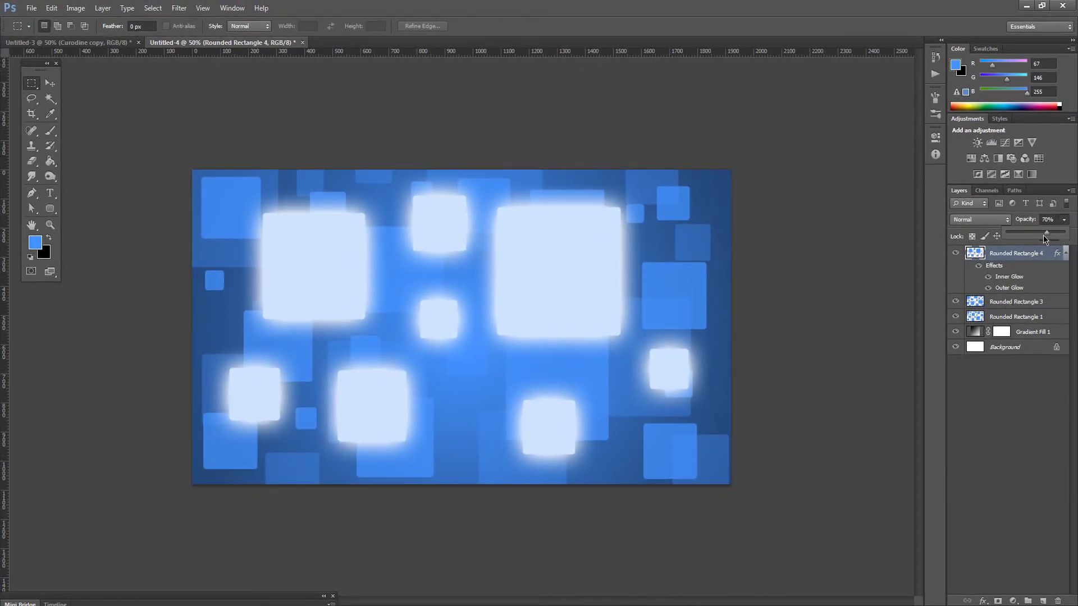
mouse_move(1044, 239)
left_mouse_down()
mouse_move(1031, 237)
mouse_move(1043, 240)
left_mouse_up()
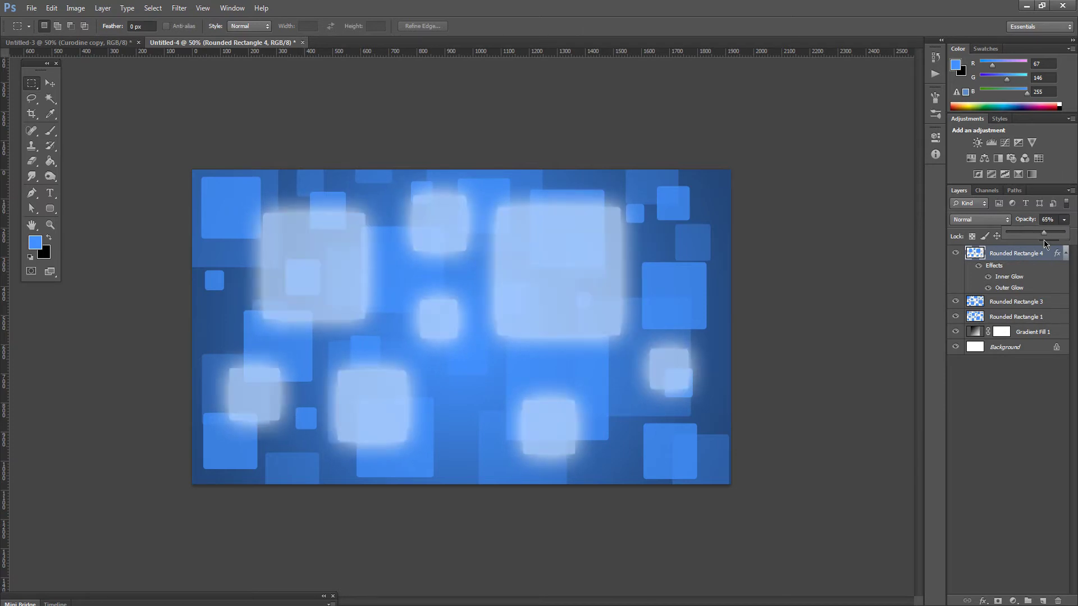
right_click(1022, 283)
left_click(977, 240)
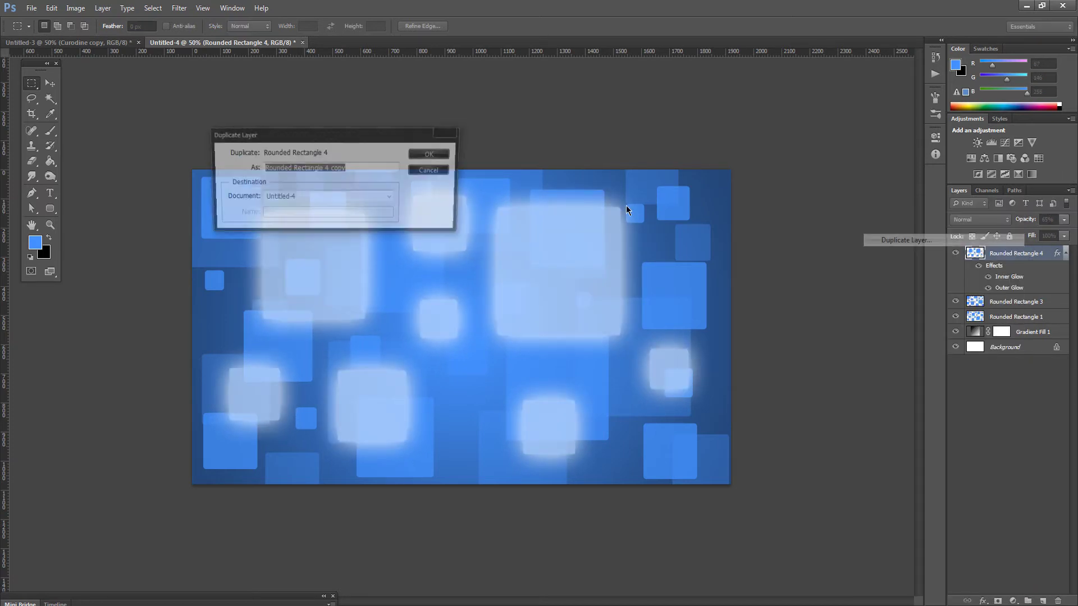
key("Return")
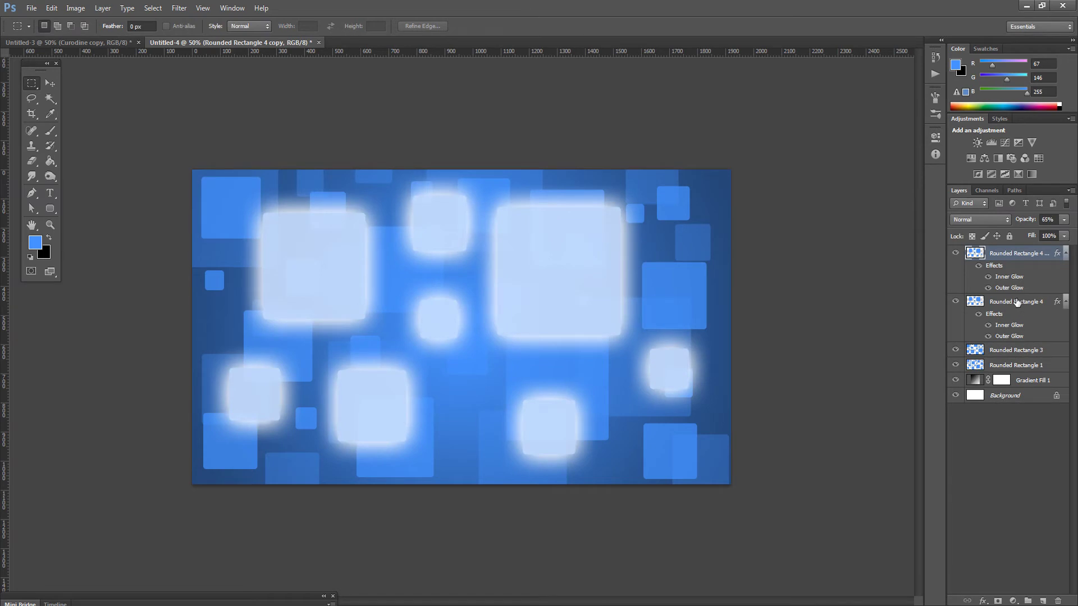
left_click(1018, 303)
right_click(1017, 303)
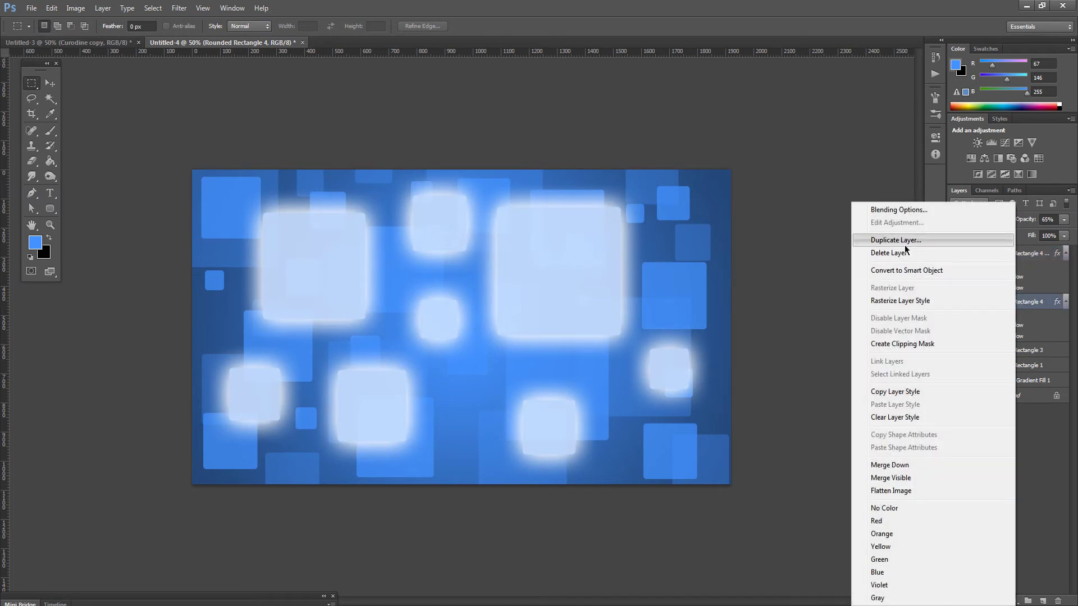
left_click(1037, 297)
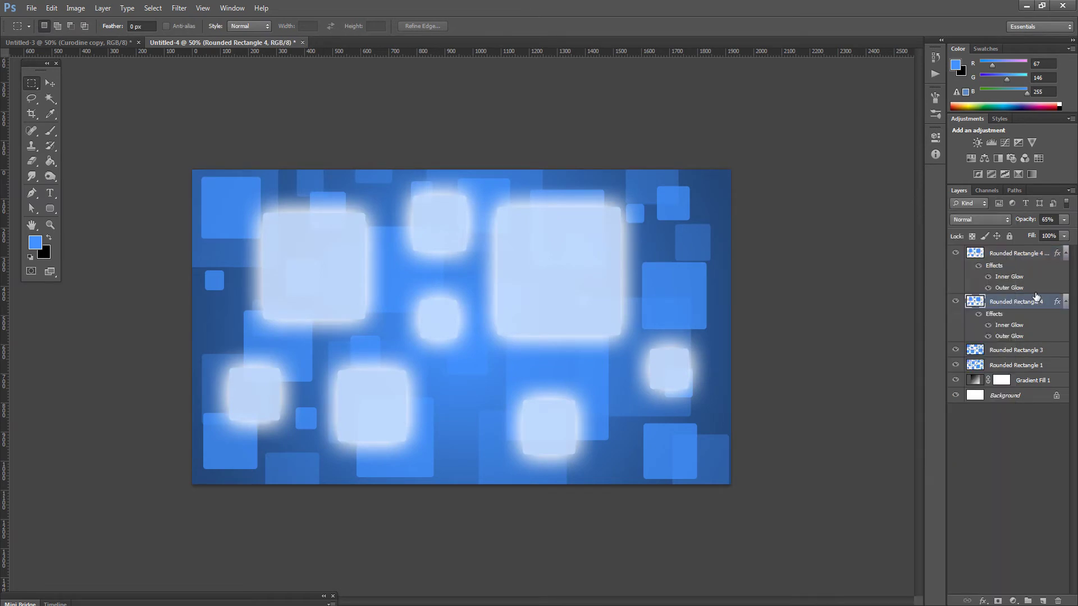
Scale the Rounded Rectangle 4 copy layer up to about 178%, extending past all canvas edges, and apply the transformation
left_click(1018, 256)
left_click(50, 83)
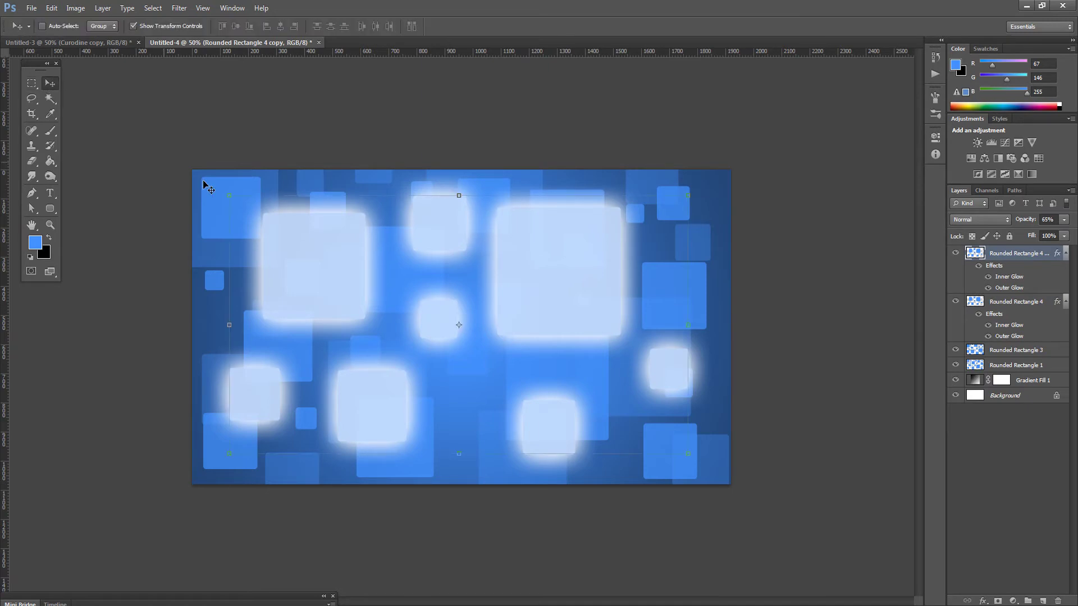
left_click_drag(230, 196, 84, 113)
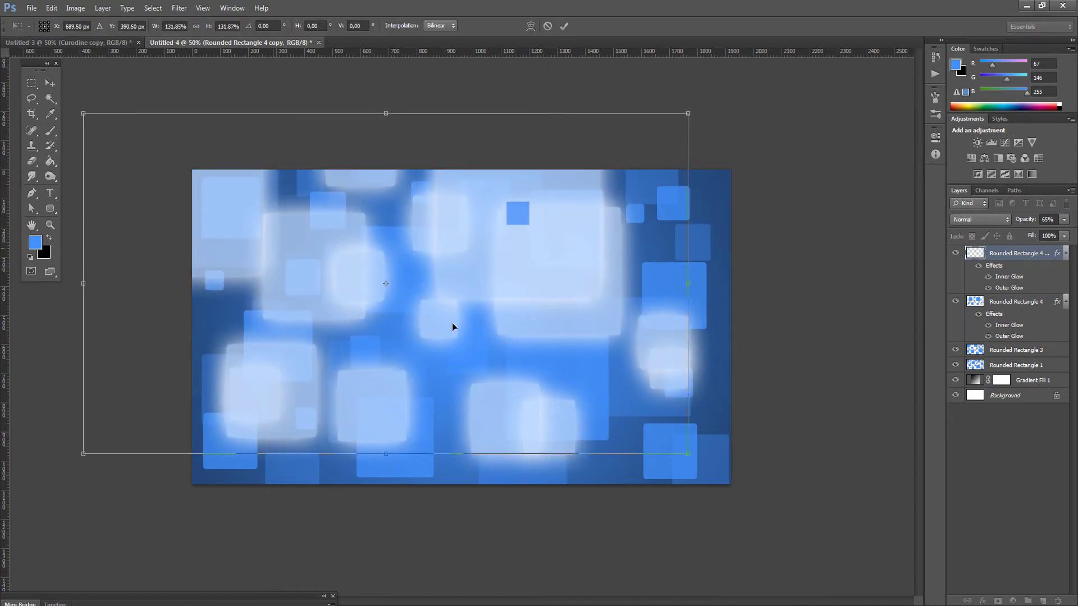
left_click_drag(688, 455, 907, 553)
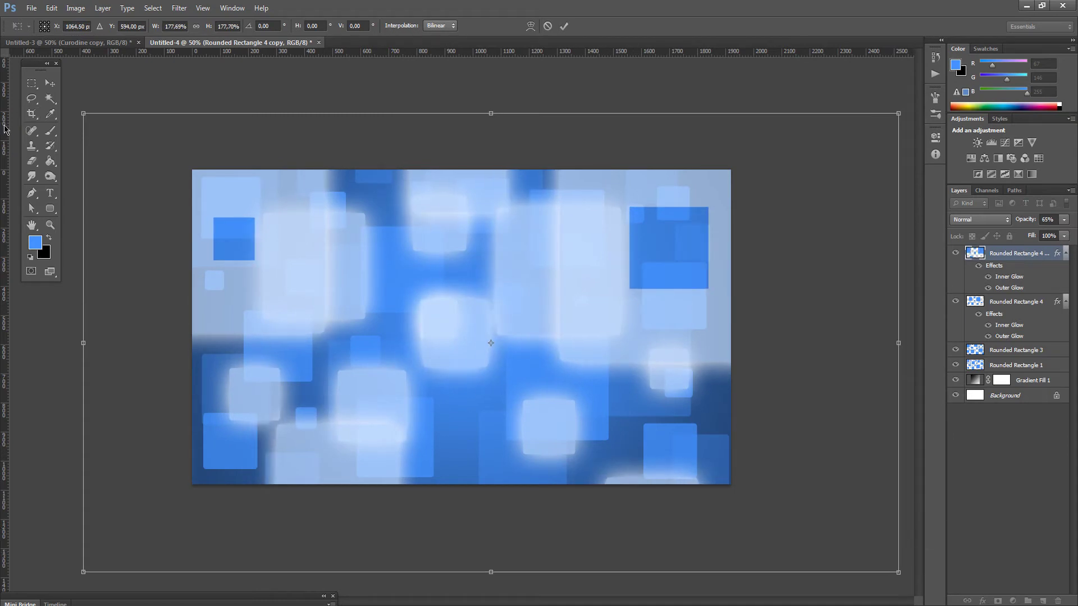
left_click(31, 83)
left_click(522, 234)
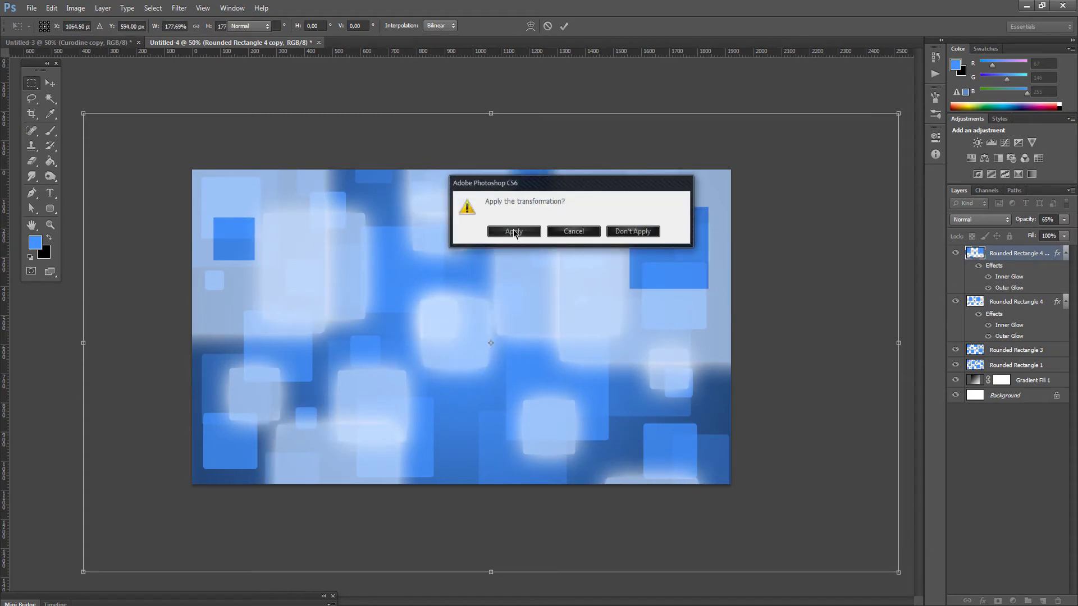
Lower the Rounded Rectangle 4 copy layer's opacity to 31%, and set its Inner Glow to 100% choke and 96% opacity
left_click(1065, 220)
left_click_drag(1027, 235, 1033, 234)
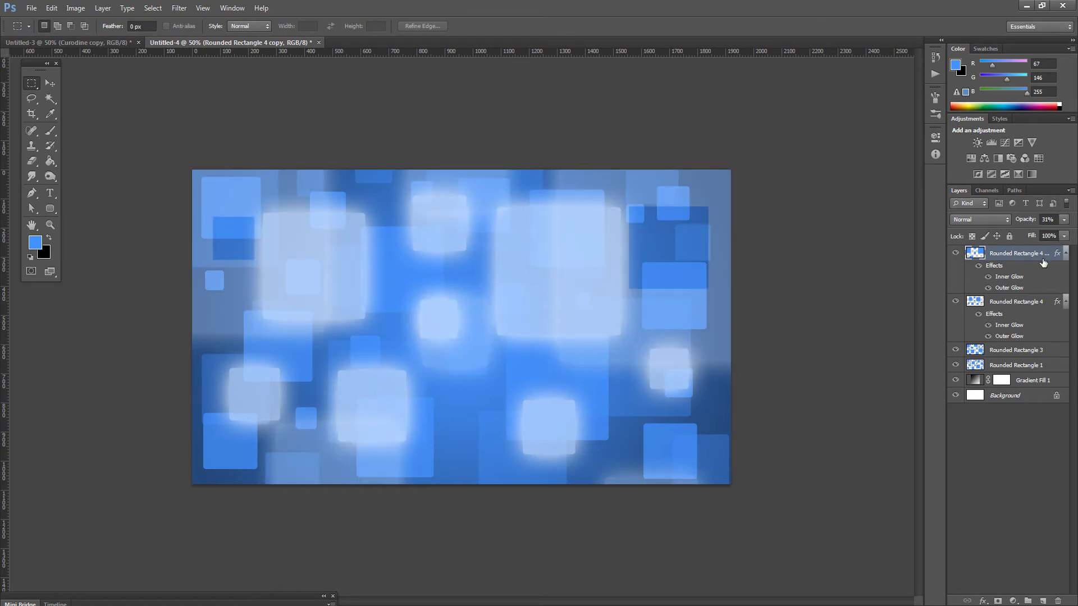
double_click(1038, 259)
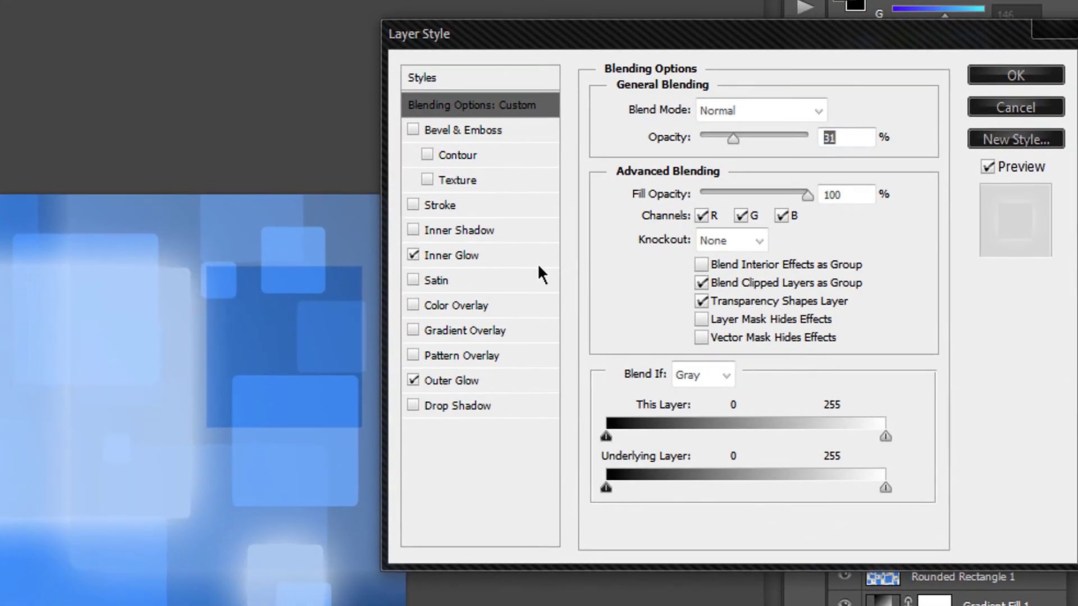
left_click(537, 263)
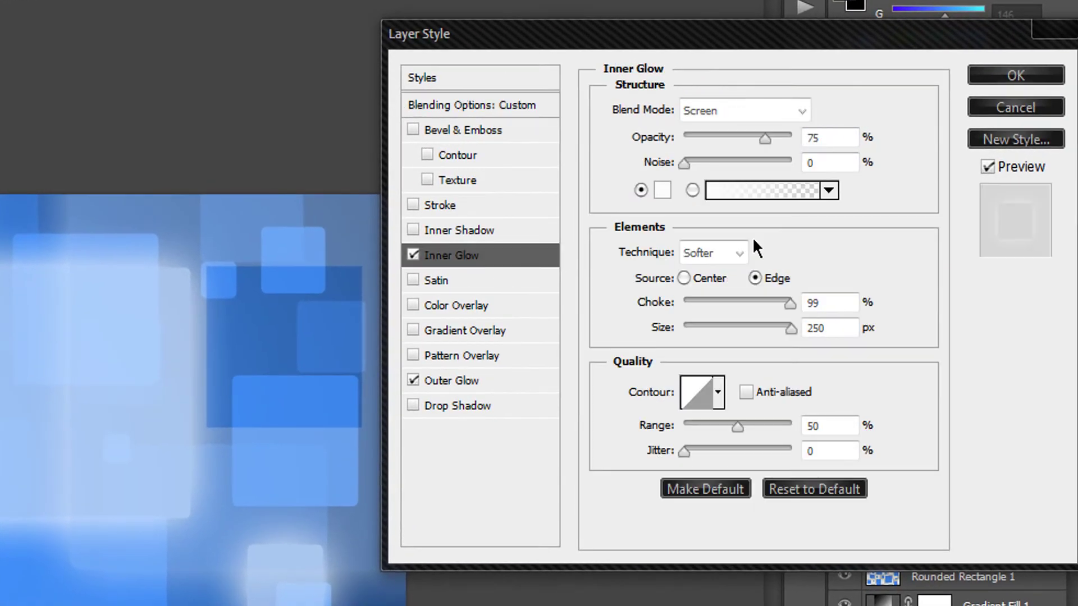
left_click_drag(784, 303, 842, 302)
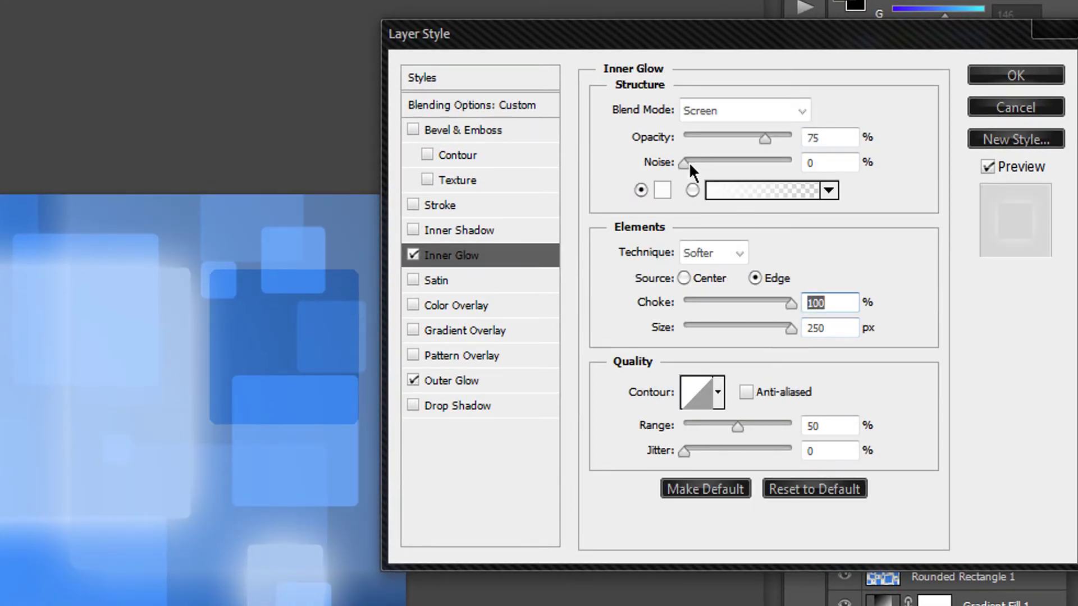
left_click_drag(765, 138, 787, 139)
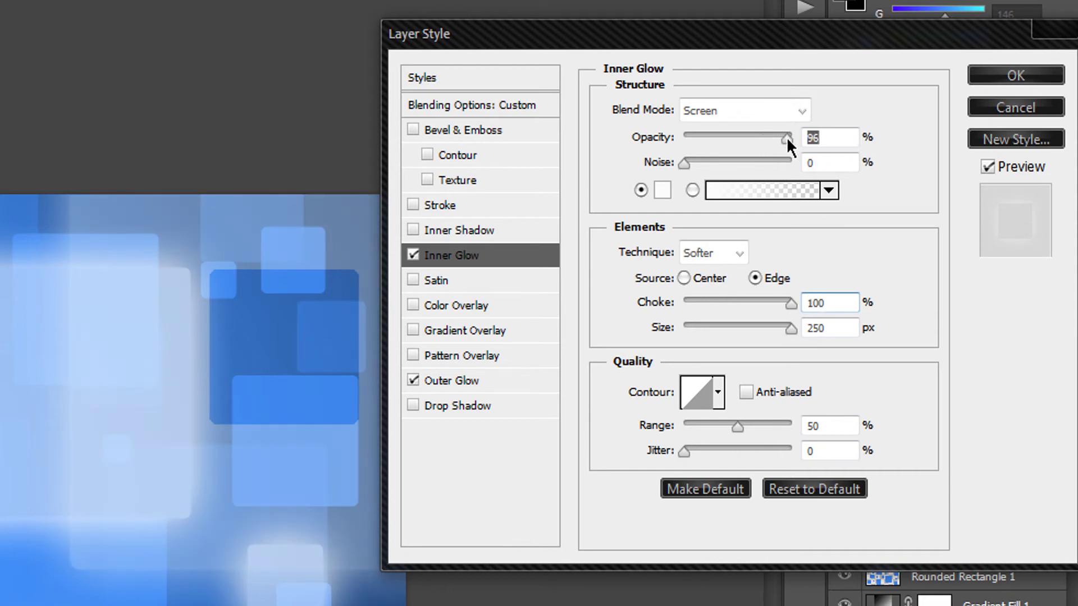
Add a white (#ffffff) Color Overlay to the Rounded Rectangle 4 copy layer and apply the layer style
left_click(416, 306)
left_click(443, 303)
left_click(838, 110)
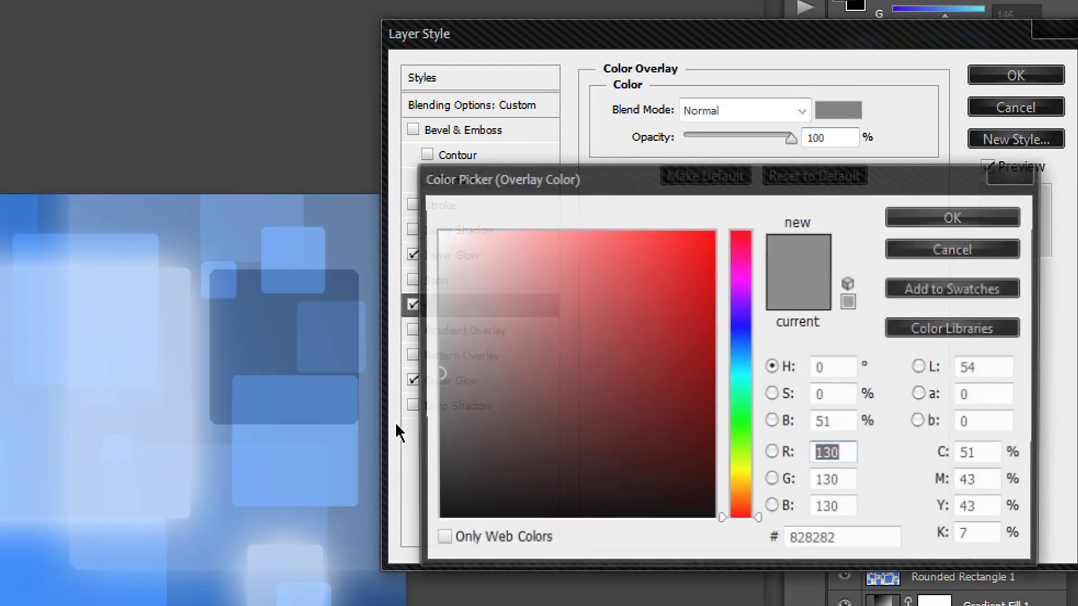
left_click(438, 232)
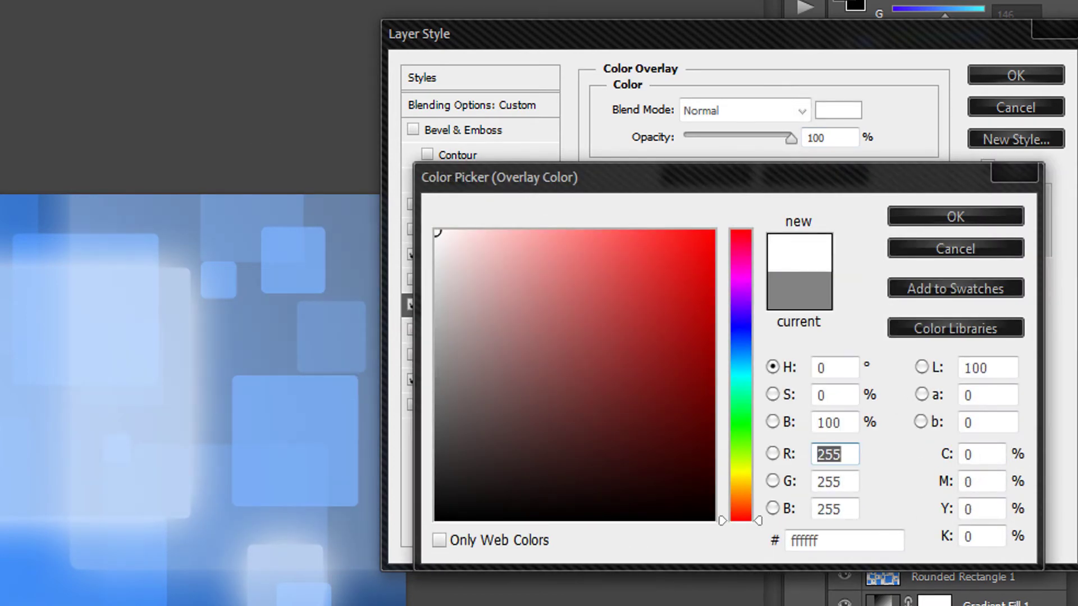
left_click(957, 217)
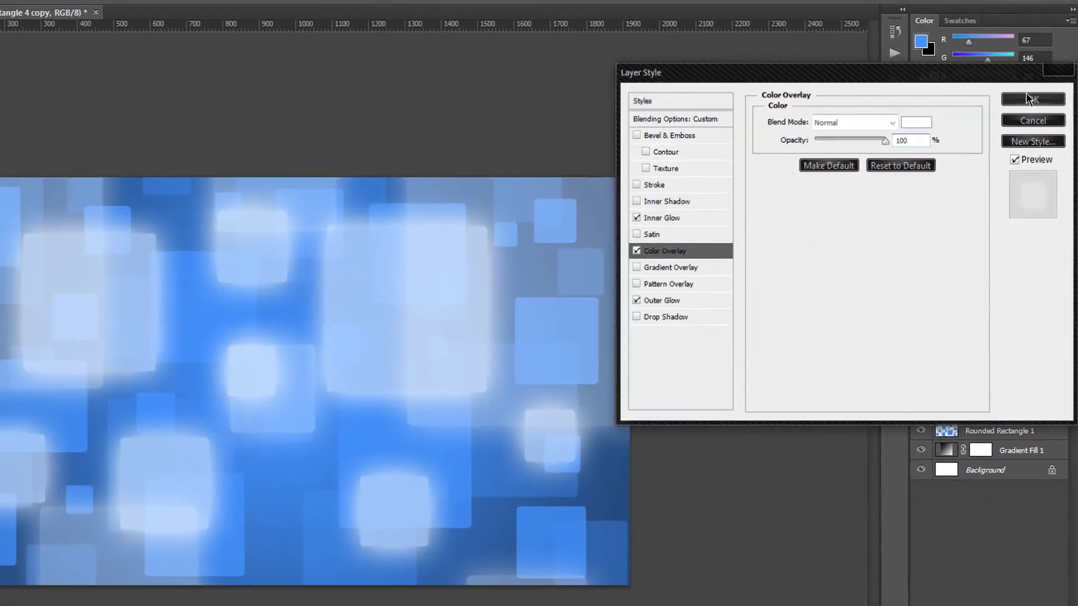
left_click(1016, 87)
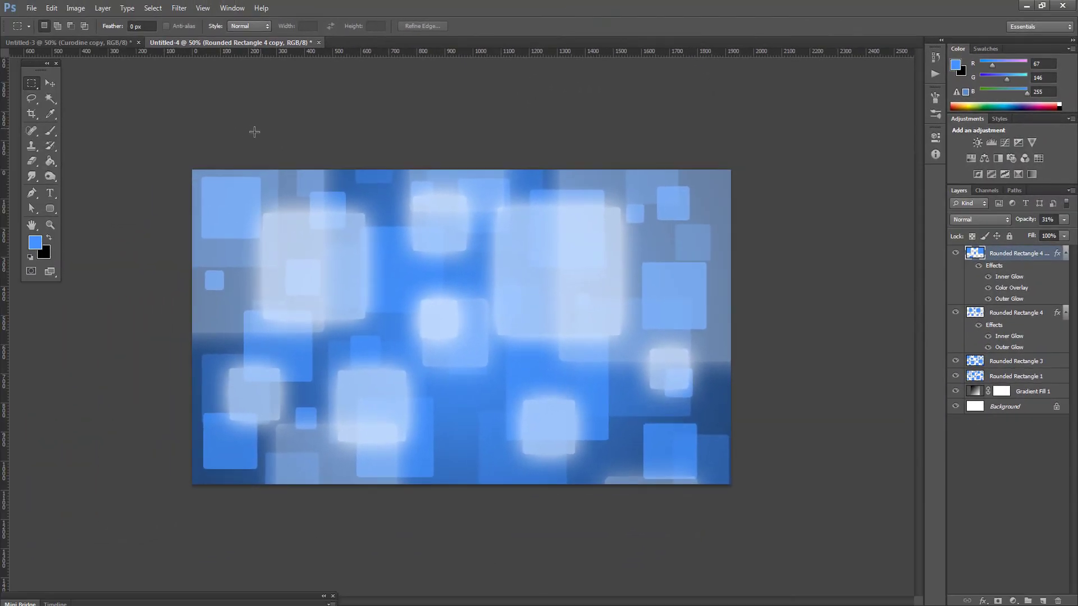
key("z")
right_click(482, 361)
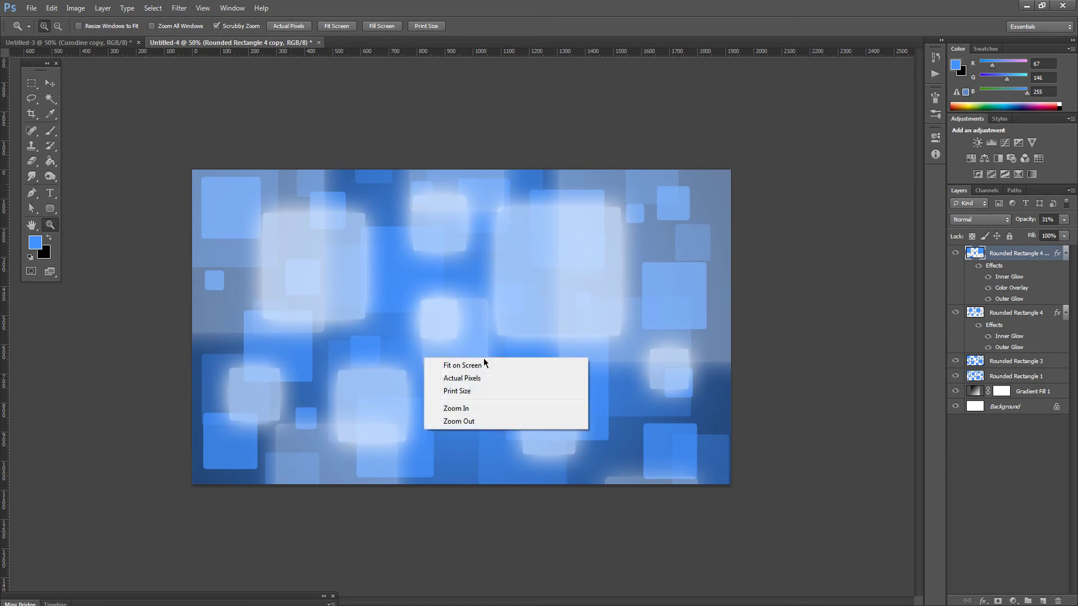
left_click(115, 276)
right_click(445, 349)
left_click(486, 413)
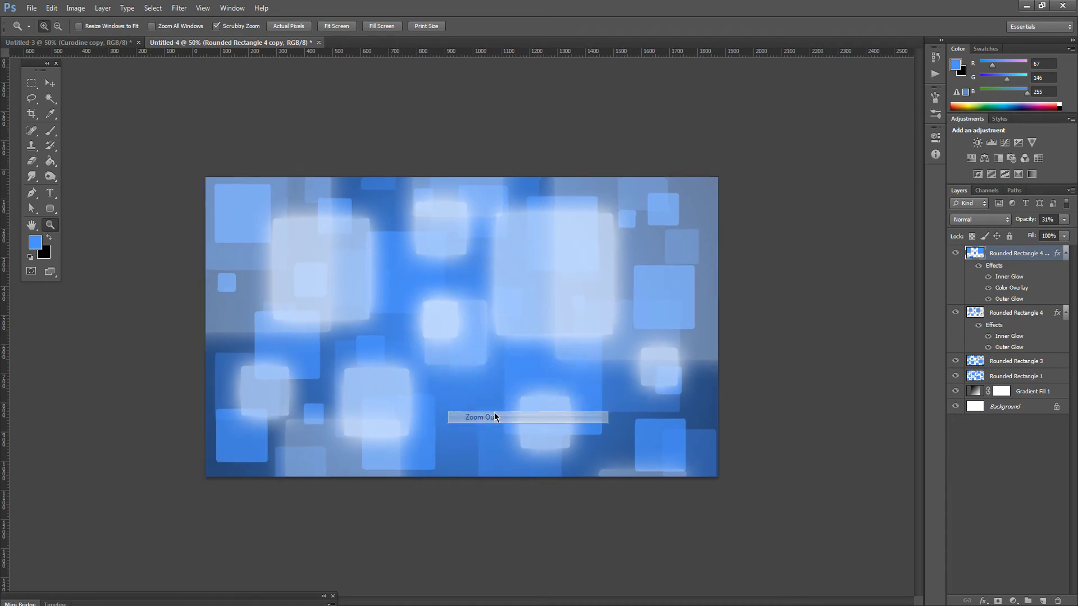
left_click(545, 329)
key("m")
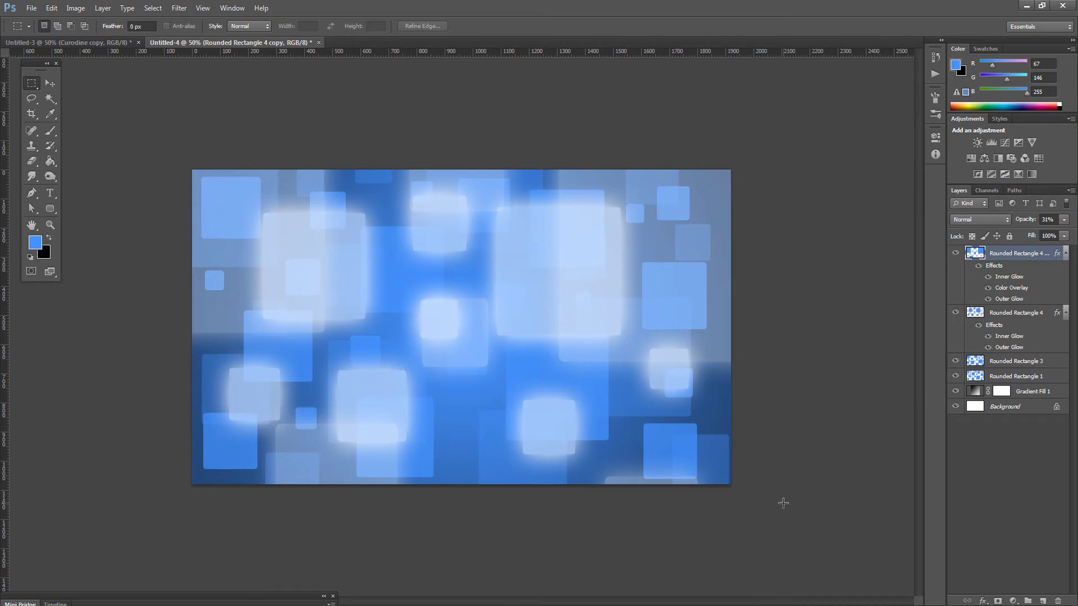
left_click_drag(234, 175, 763, 457)
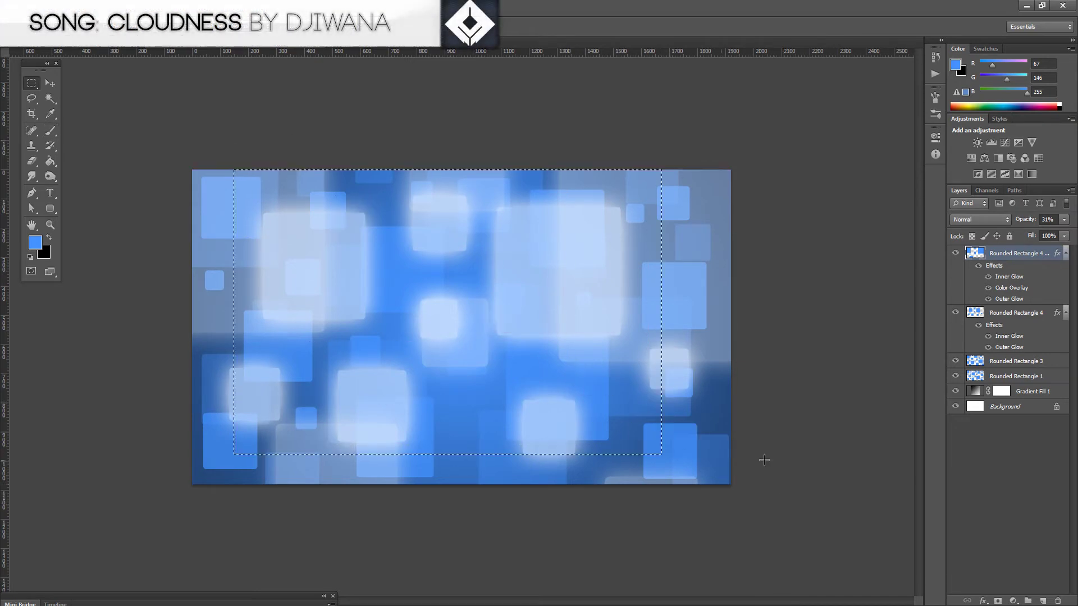
left_click_drag(732, 159, 130, 496)
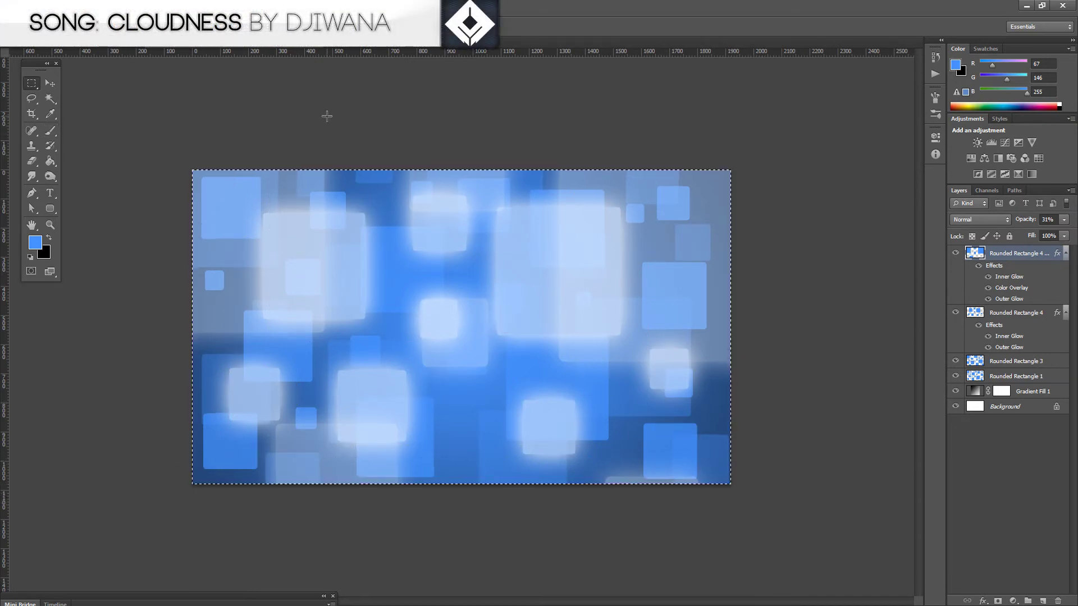
left_click(276, 269)
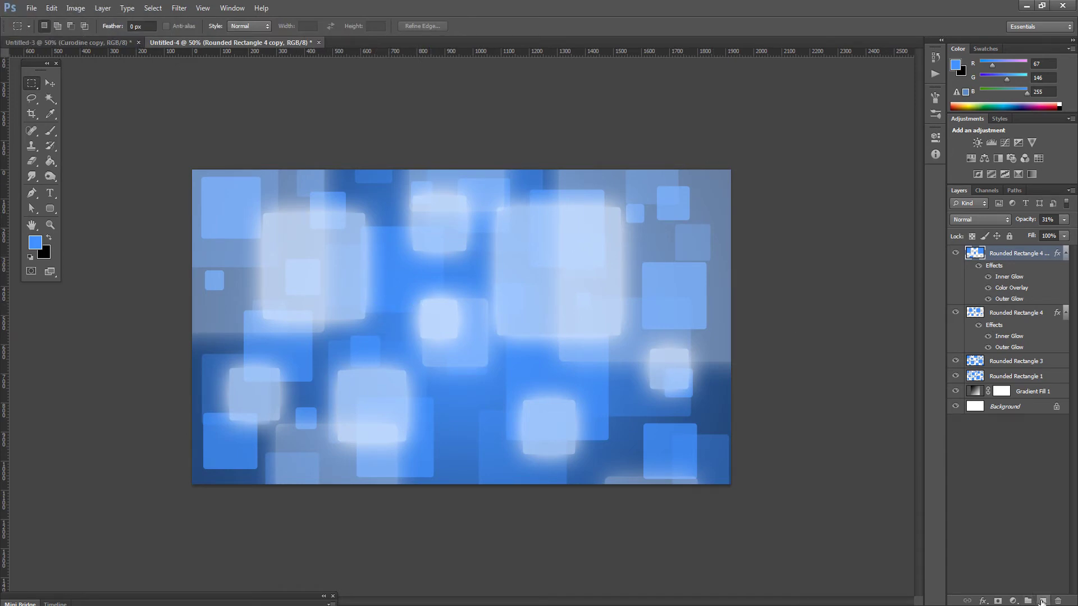
Add a new layer above all others, set the foreground color to #519aff, and fill the layer with it
left_click(1042, 601)
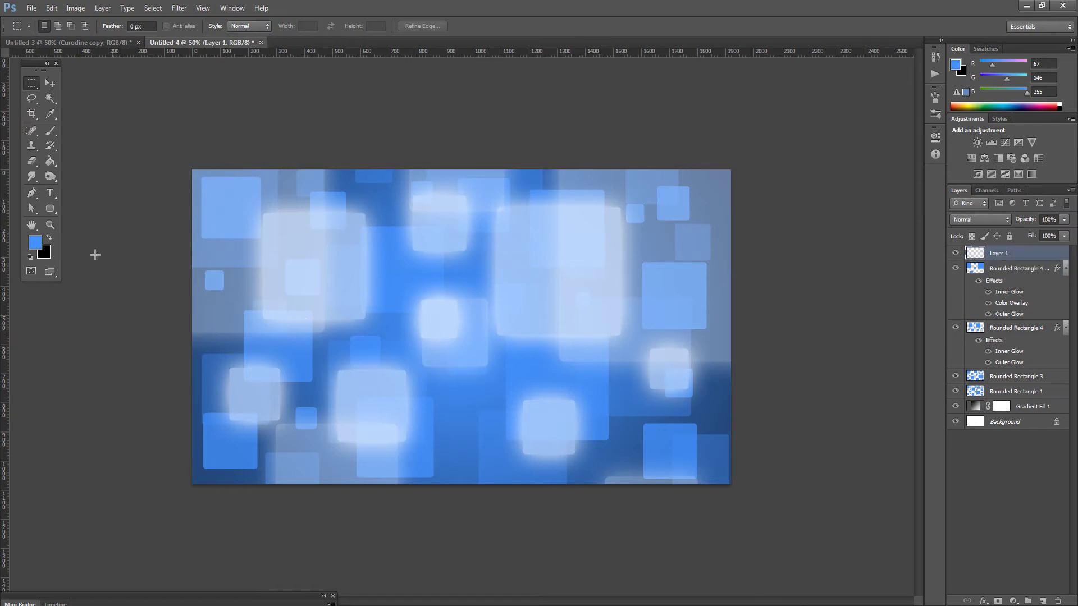
left_click(43, 244)
mouse_move(857, 208)
left_mouse_down()
mouse_move(840, 180)
mouse_move(841, 204)
mouse_move(844, 176)
left_mouse_up()
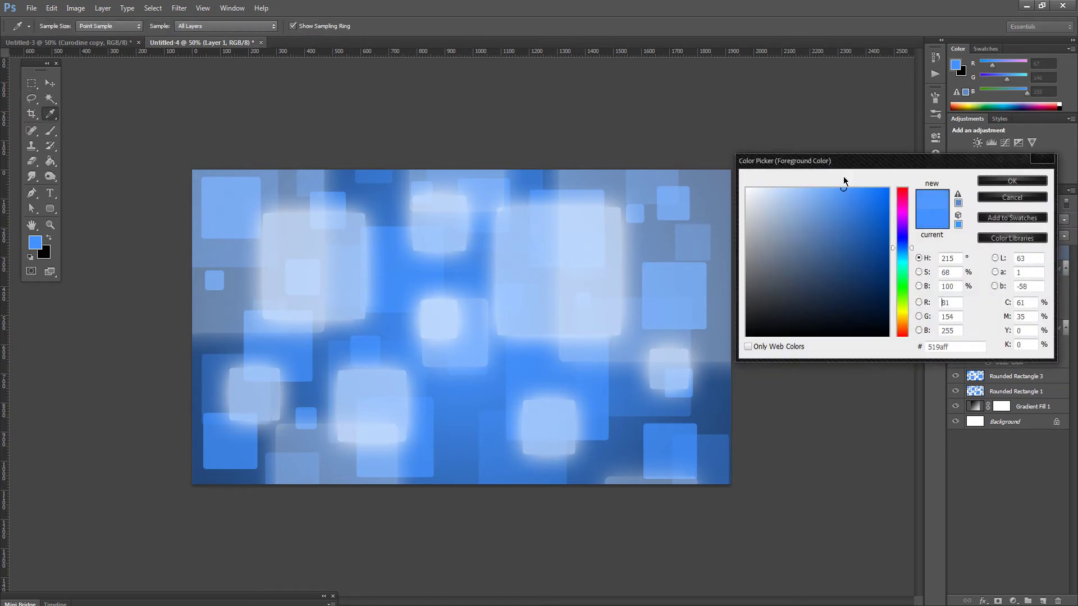
left_click(1011, 180)
left_click(49, 162)
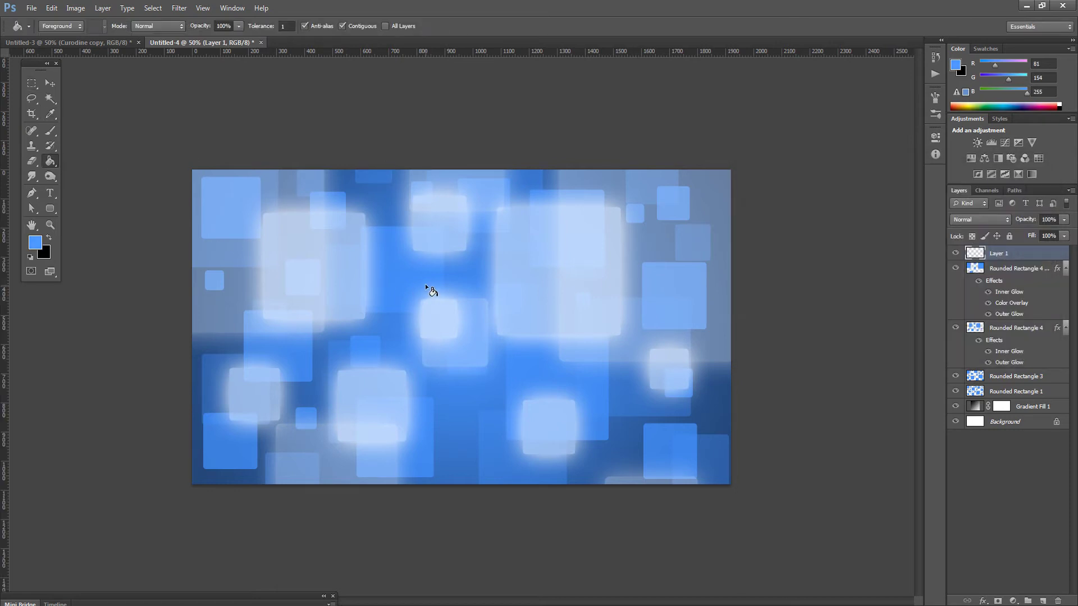
left_click(427, 289)
Lower the opacity of the blue-filled Layer 1 to 49%
left_click(25, 84)
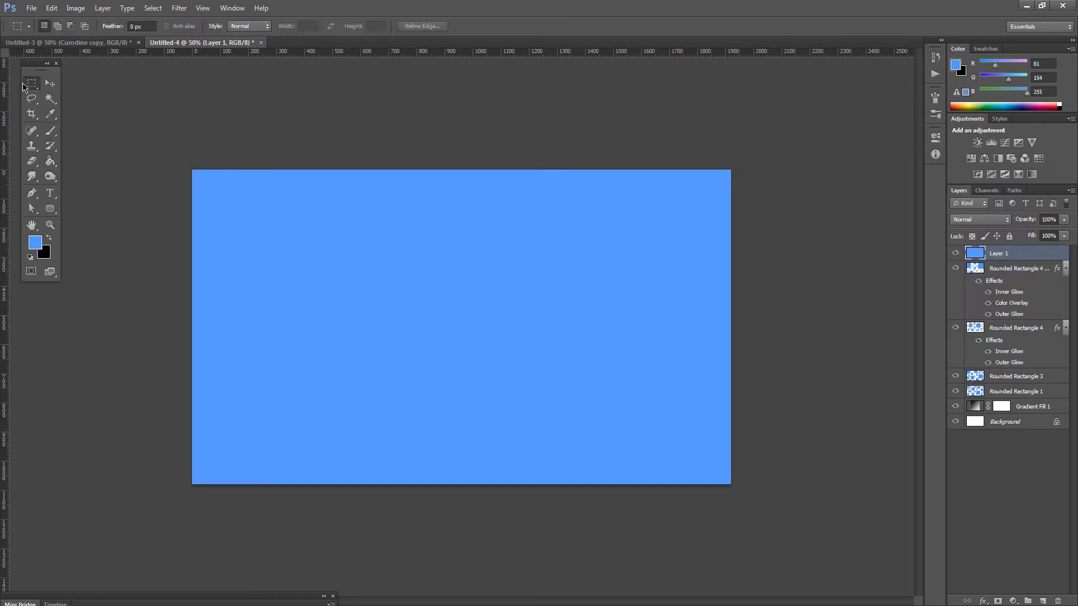
left_click(1065, 220)
left_click_drag(1028, 234, 1037, 237)
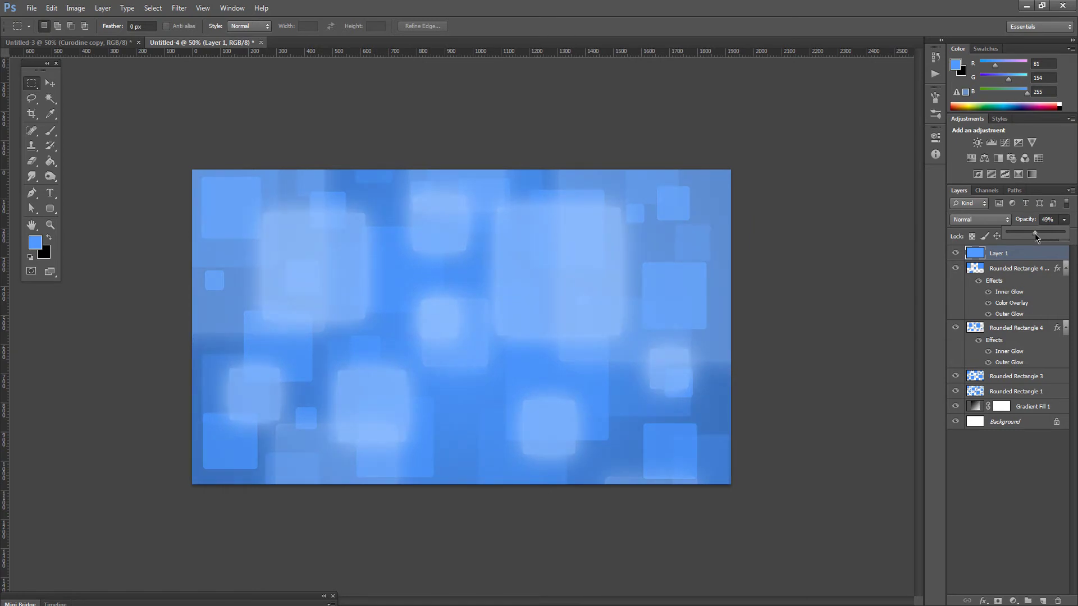
left_click(31, 84)
left_click_drag(258, 257, 779, 489)
left_click(786, 251)
Draw a wide text box across the middle of the canvas and enter "Curodine" at a font size of 150 pt
left_click(54, 193)
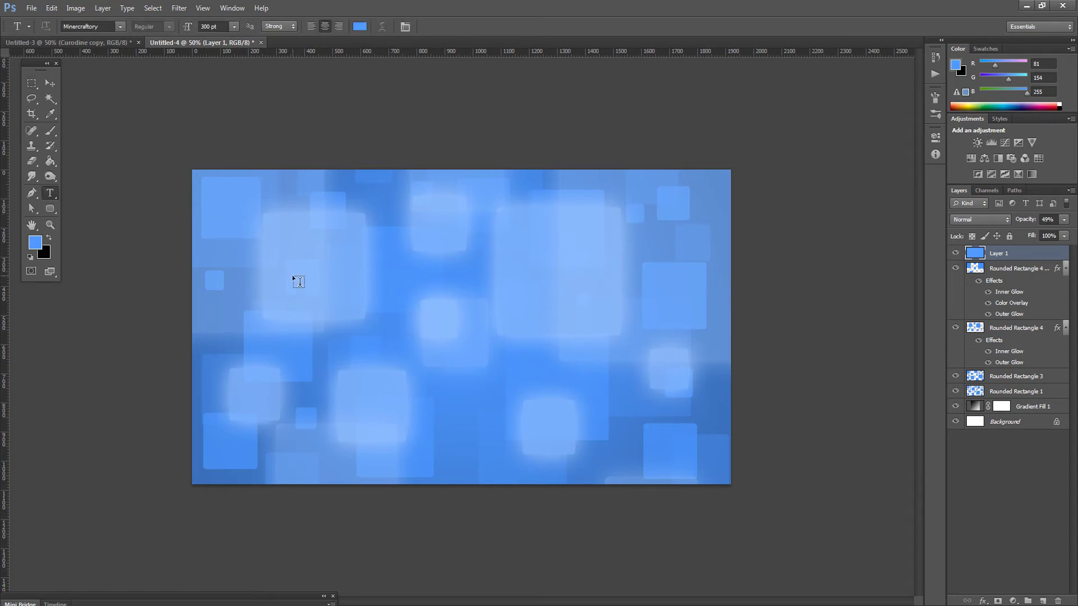
left_click_drag(577, 358, 689, 380)
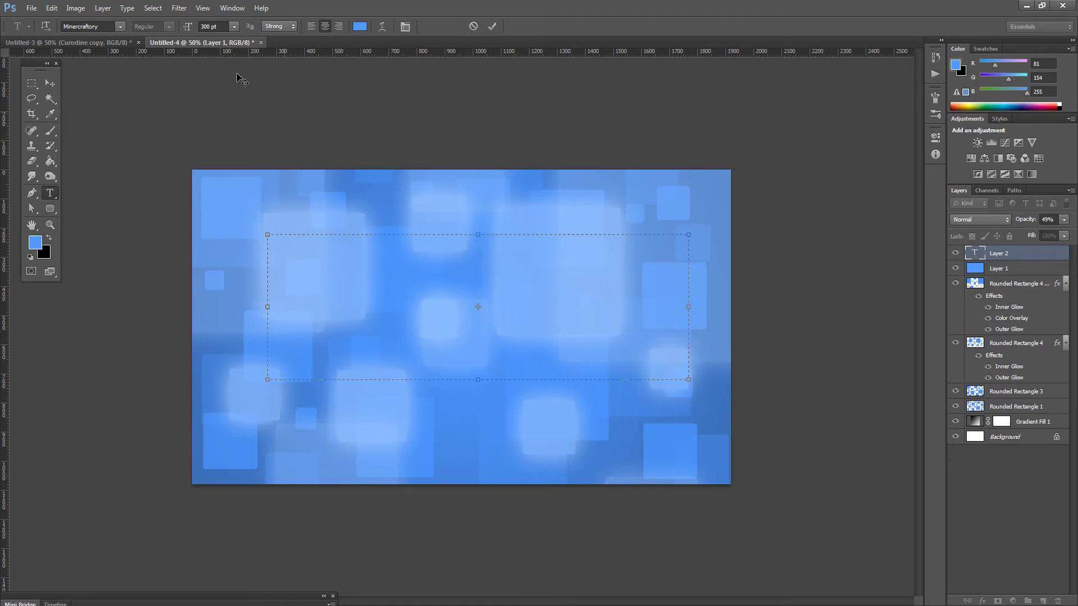
left_click(234, 27)
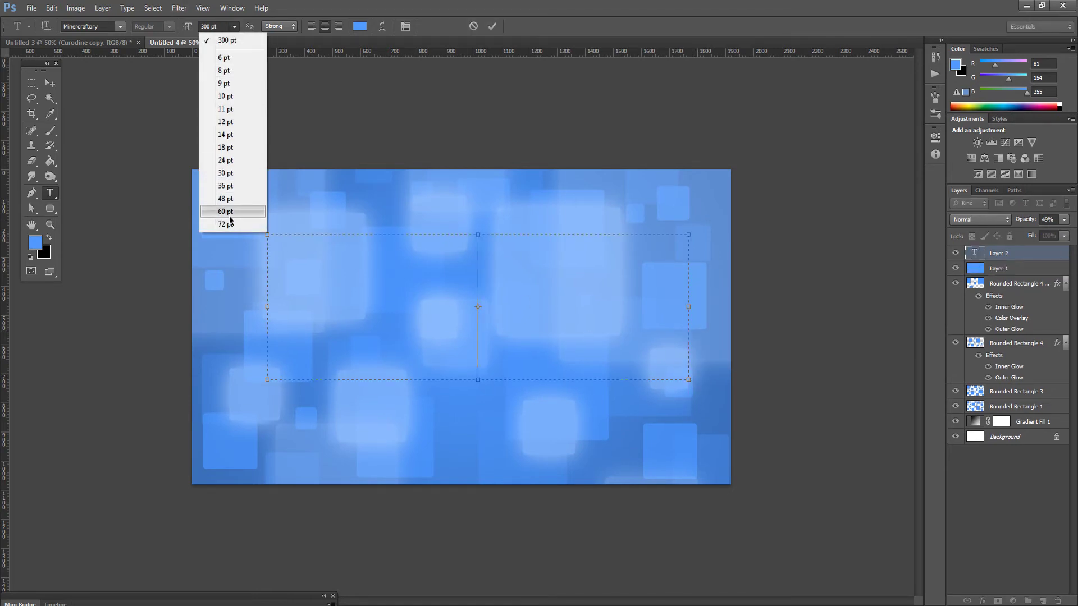
left_click(219, 39)
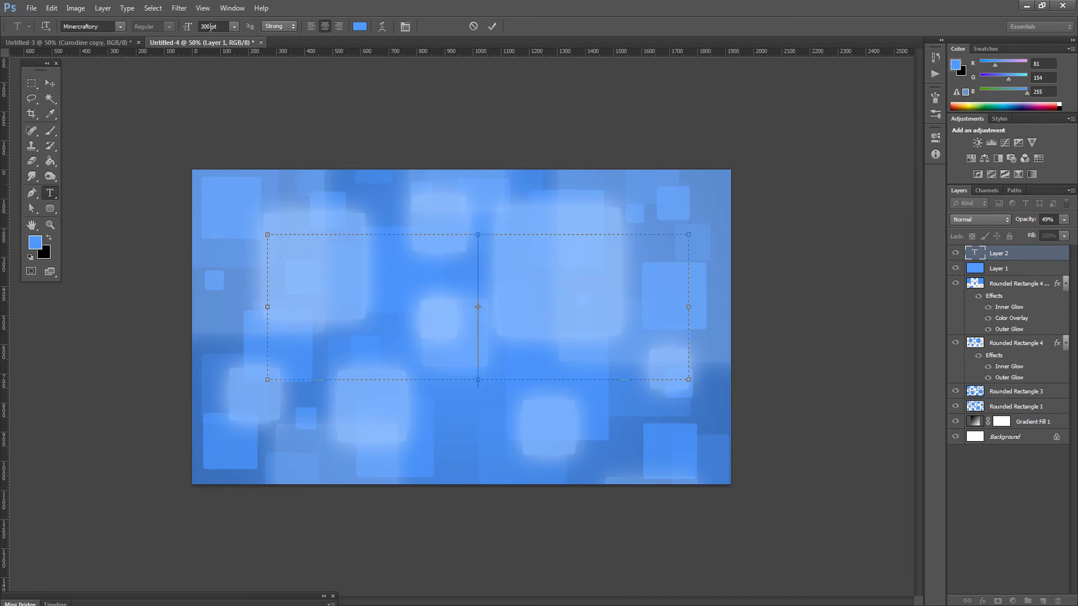
left_click(190, 29)
type("150")
key("Return")
type("Curodine")
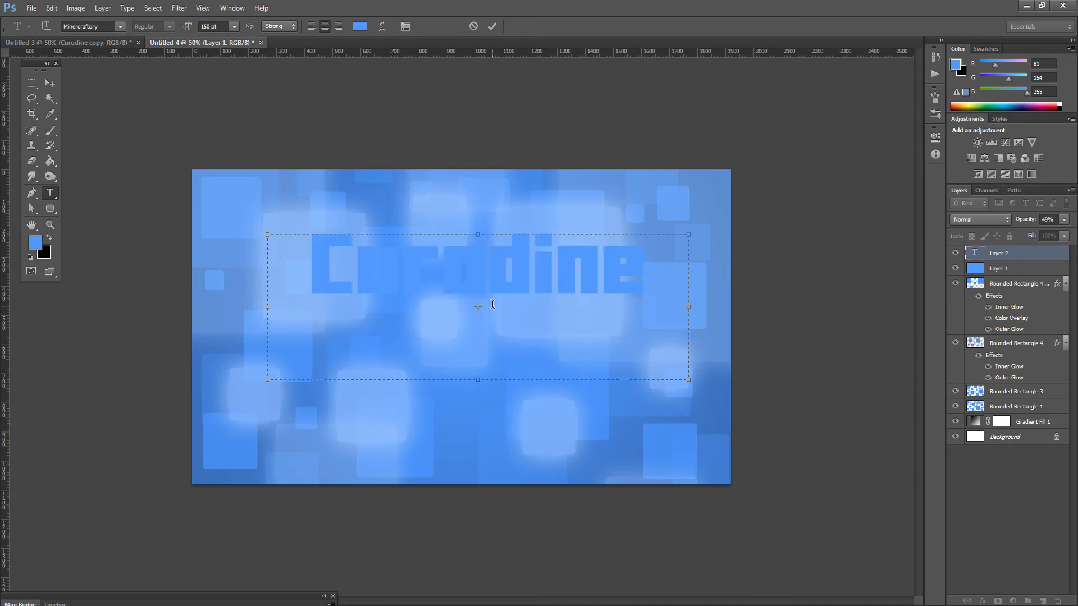
Select the whole word "Curodine" and set its font size to 190 pt
left_click_drag(649, 276, 230, 221)
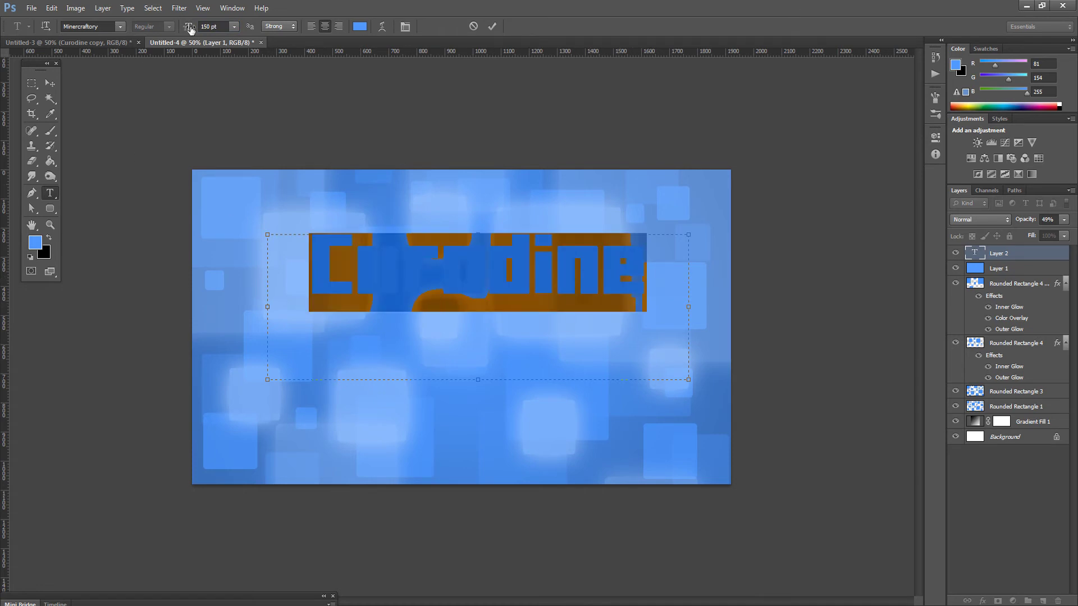
left_click(210, 24)
type("190")
key("Return")
Enlarge the text box until "Curodine" fits on one line, position it at the canvas center, and commit the text
key("Left")
key("Left")
key("Left")
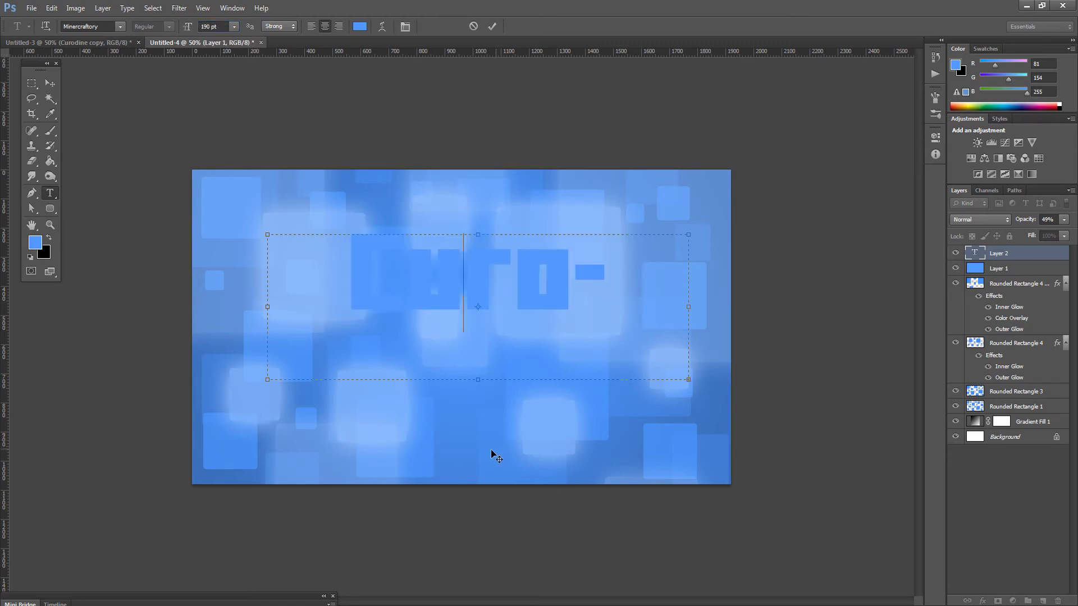
key("Left")
left_click_drag(584, 396, 706, 442)
left_click_drag(427, 162, 469, 197)
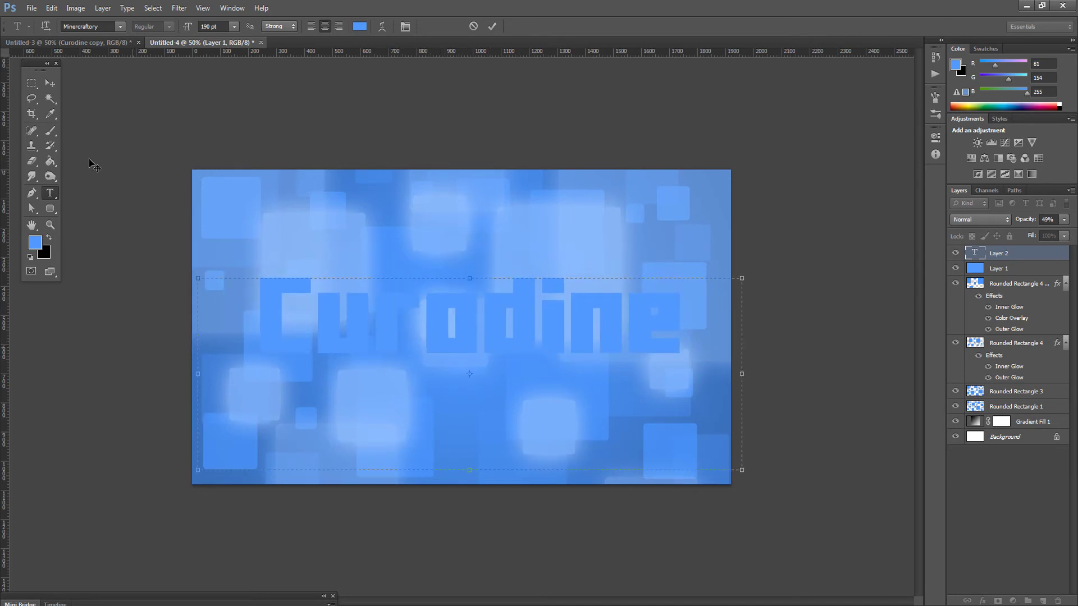
left_click(32, 83)
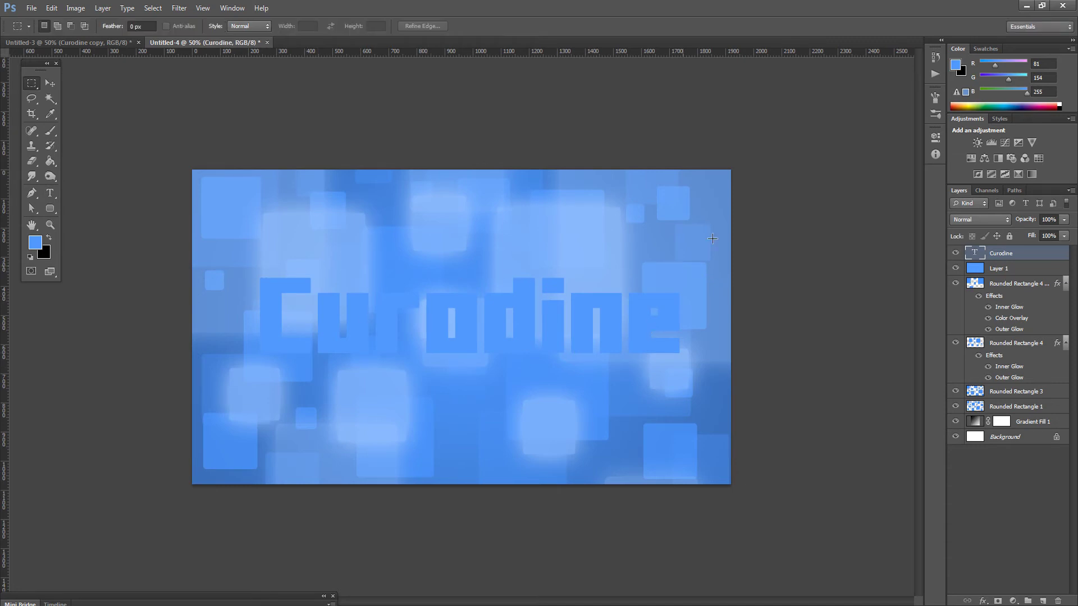
Add a Color Overlay in white (#ffffff) to the Curodine text layer
double_click(1051, 254)
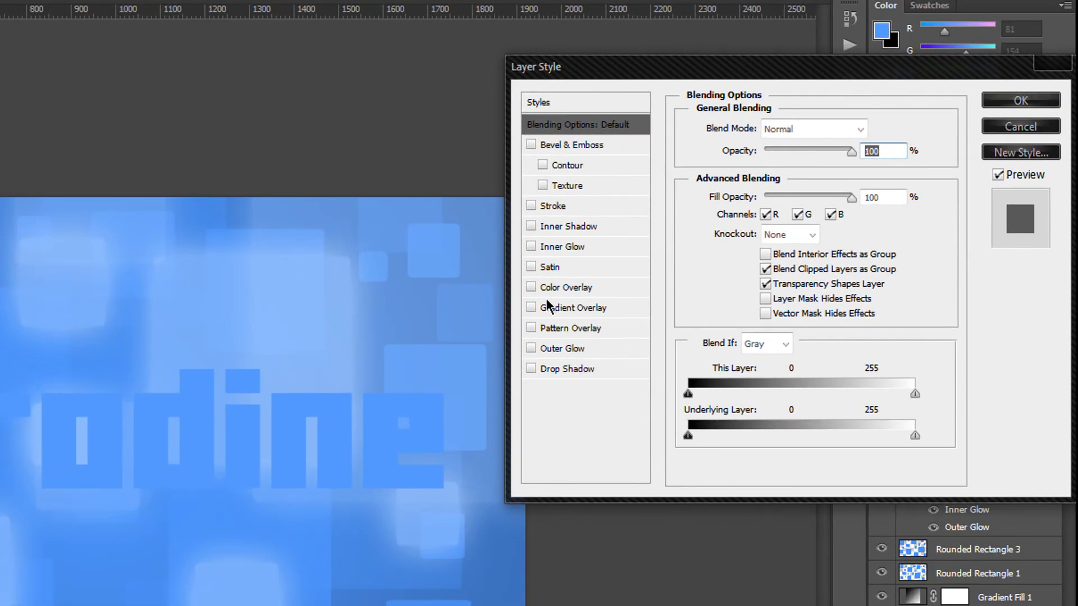
left_click(531, 287)
left_click(556, 287)
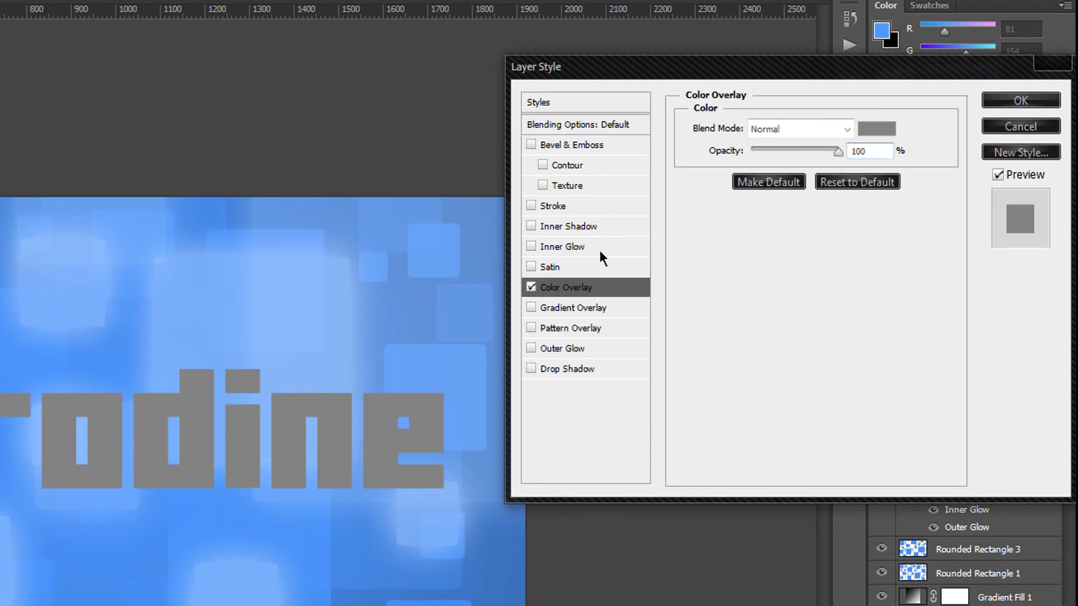
left_click(877, 128)
left_click_drag(710, 300, 280, 70)
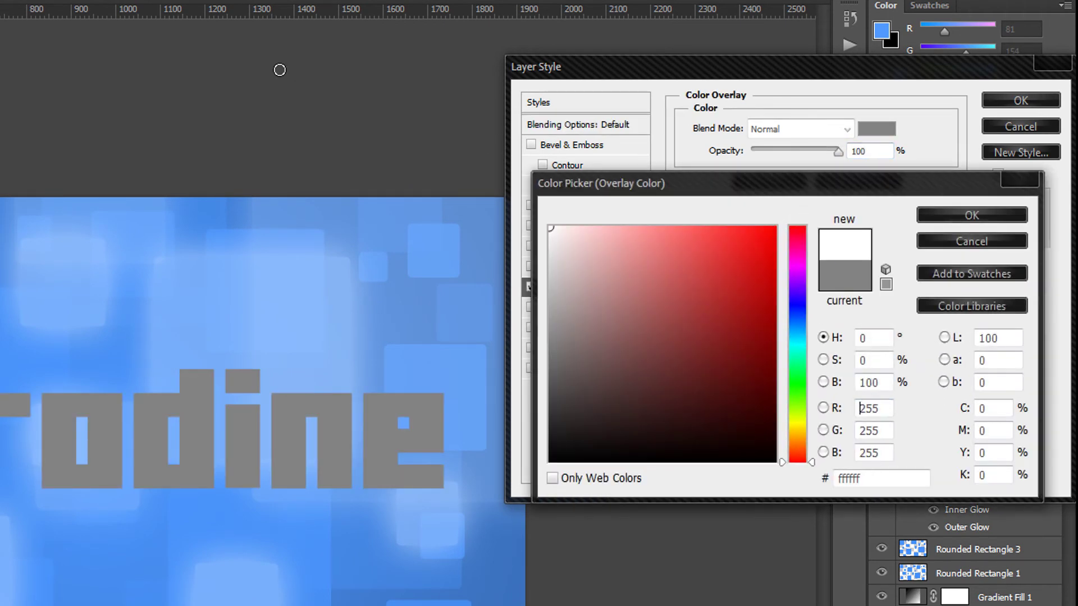
left_click_drag(710, 187, 628, 447)
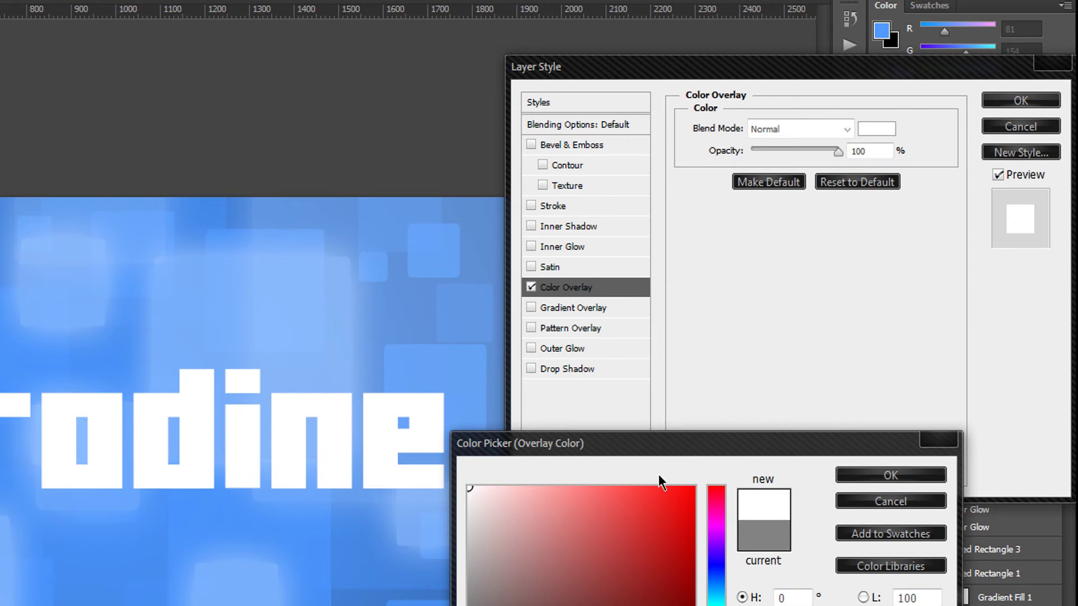
left_click(552, 545)
left_click(403, 441)
left_click(892, 475)
Add a black outside Stroke to the Curodine text, sized 10 px at 59% opacity
left_click(534, 206)
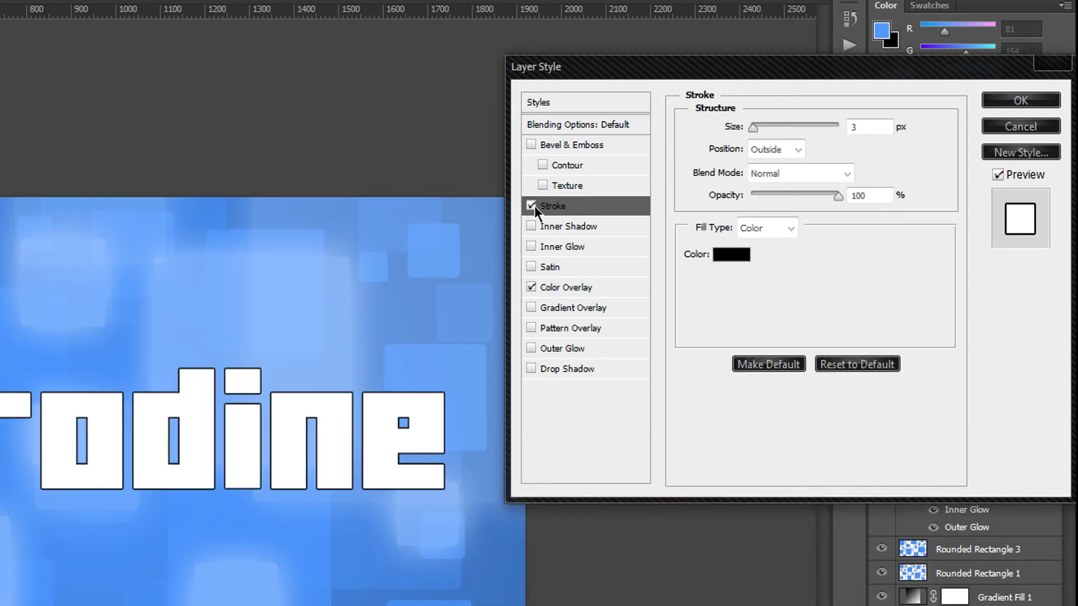
left_click_drag(754, 127, 760, 127)
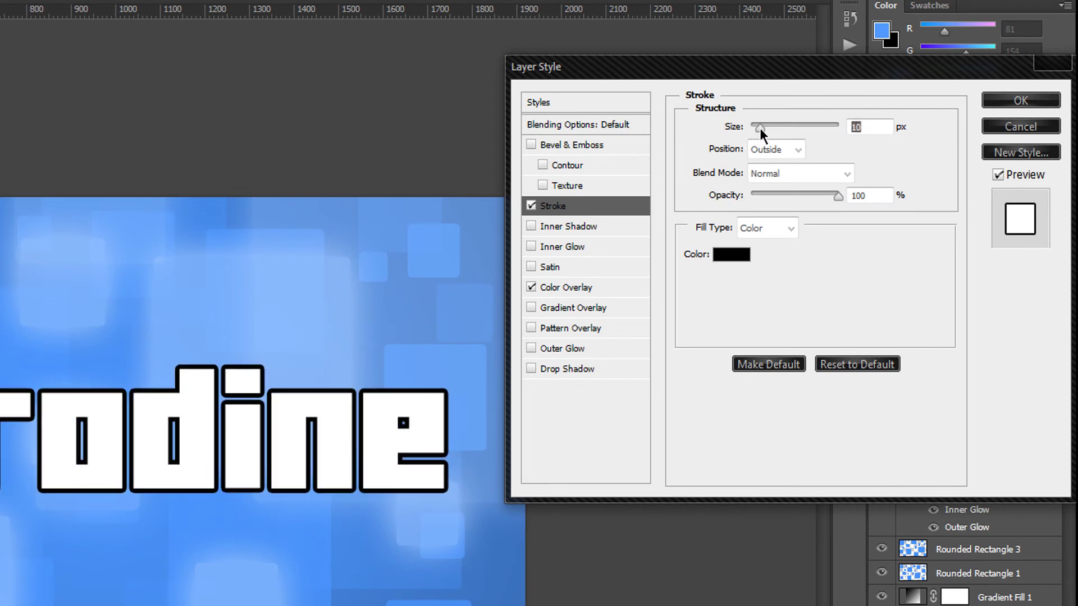
mouse_move(820, 196)
left_mouse_down()
mouse_move(786, 208)
mouse_move(803, 208)
left_mouse_up()
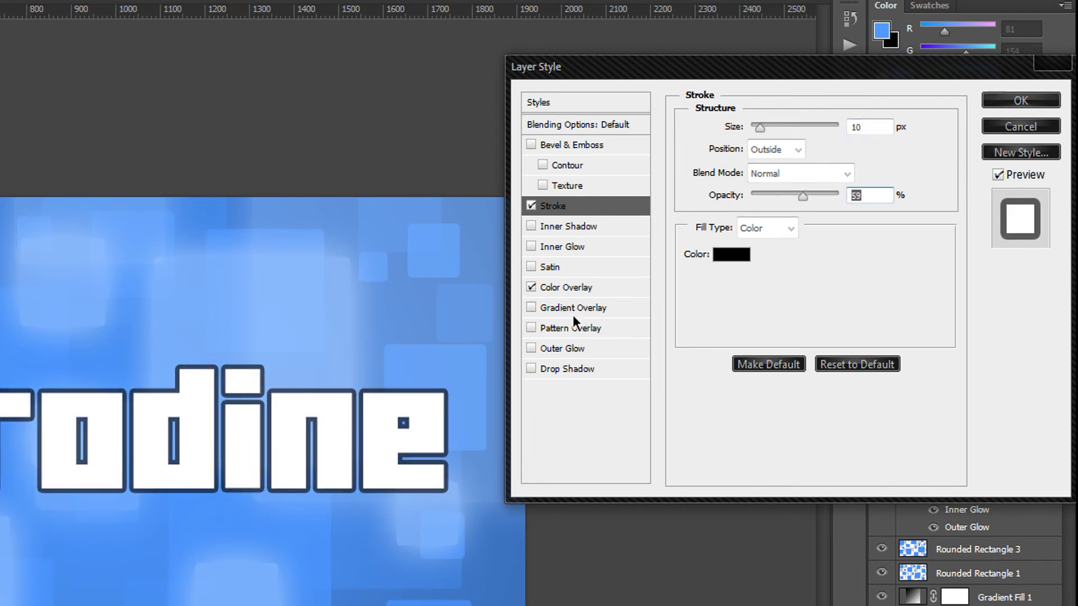
Replace the Color Overlay with a Gradient Overlay, set its black stop to dark blue with hue 215, and copy that color value
left_click(548, 287)
left_click(531, 287)
left_click(530, 306)
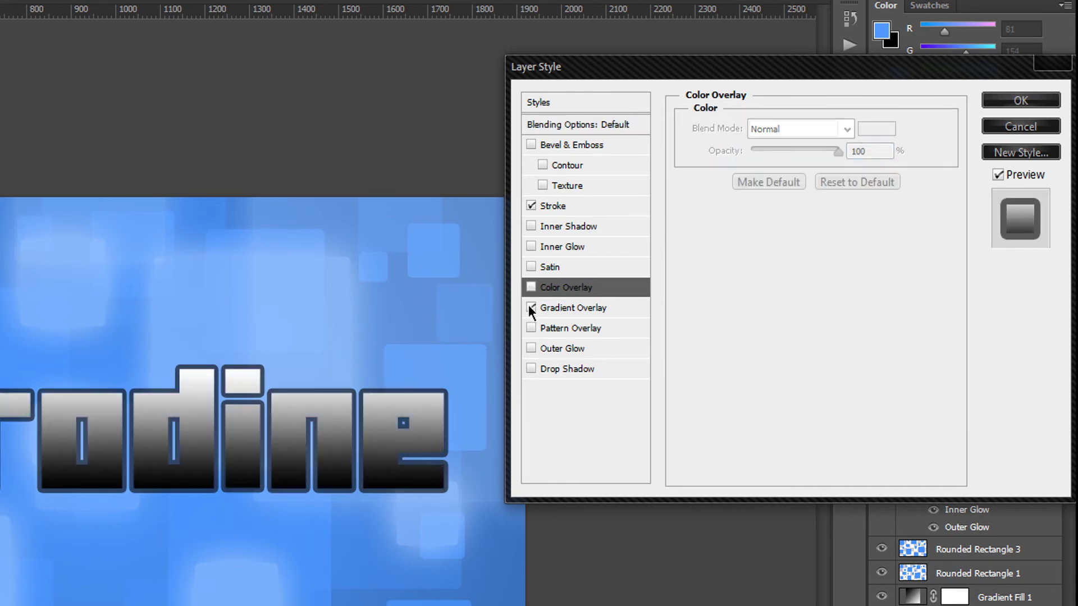
left_click(559, 308)
left_click(810, 171)
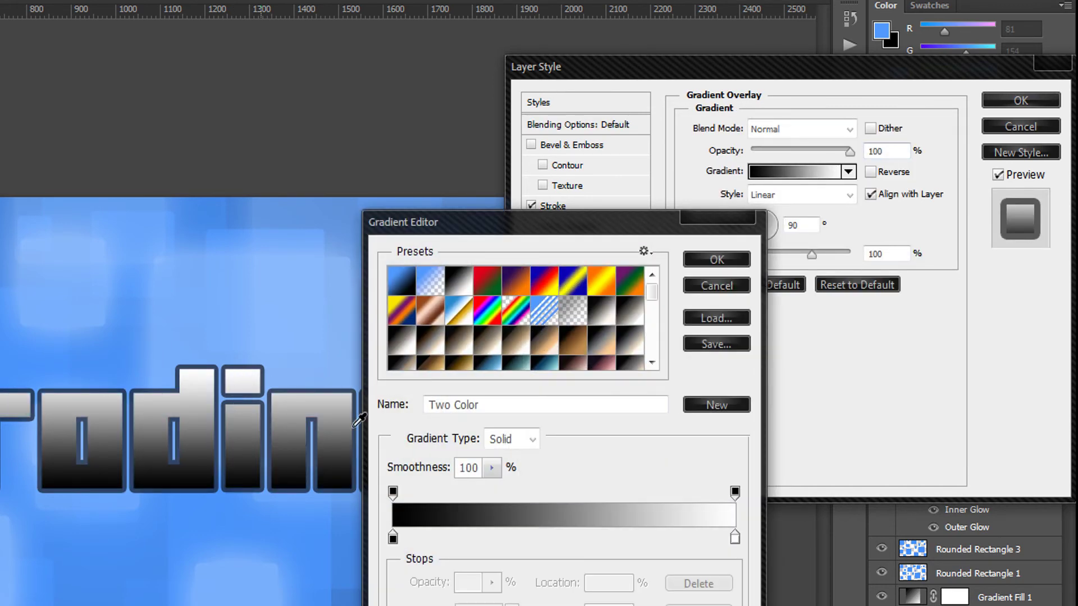
left_click(392, 539)
double_click(393, 538)
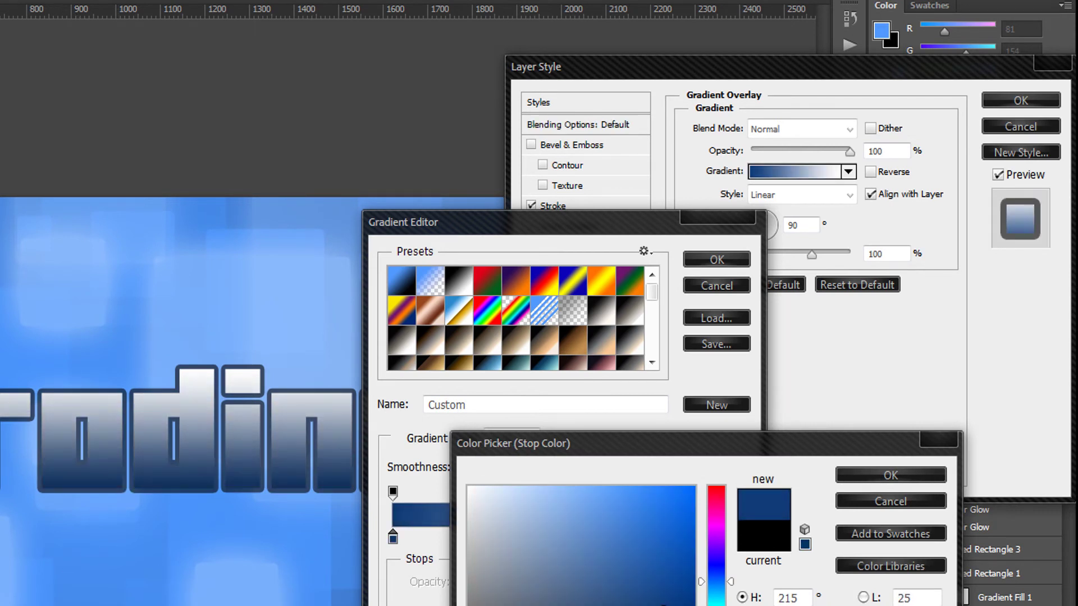
right_click(781, 604)
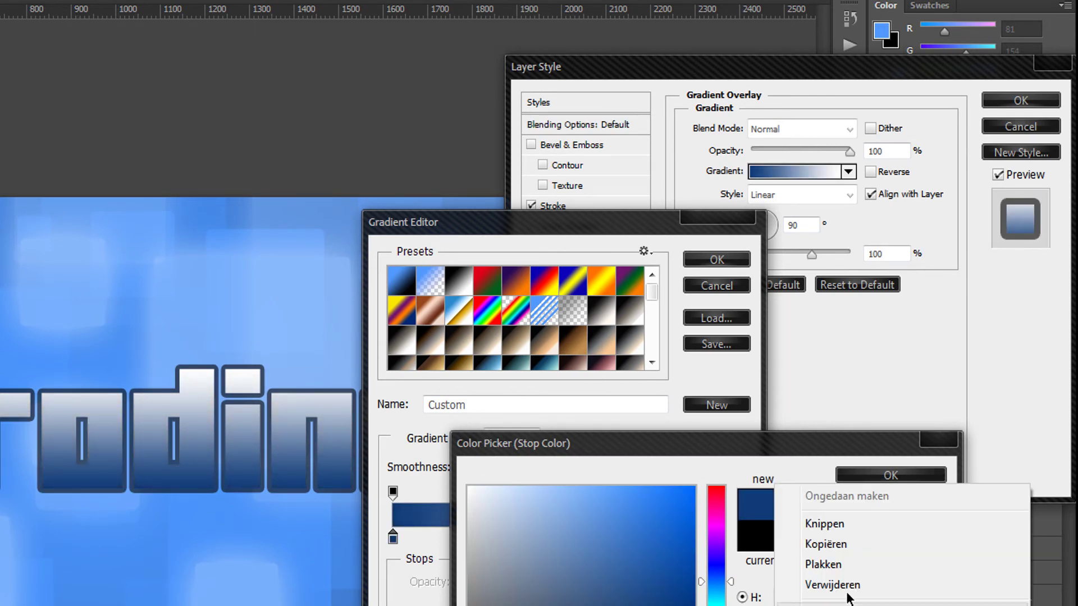
left_click(847, 549)
left_click(887, 477)
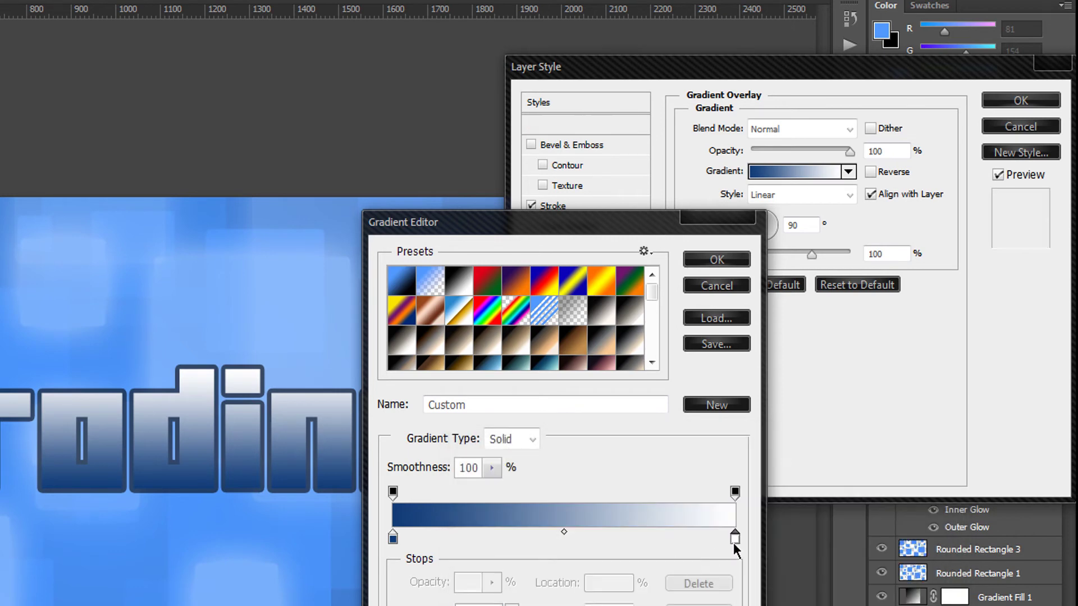
Change the gradient's white stop to a light blue of hue 215 and set the Gradient Overlay opacity to 60%
double_click(734, 540)
key("ctrl+v")
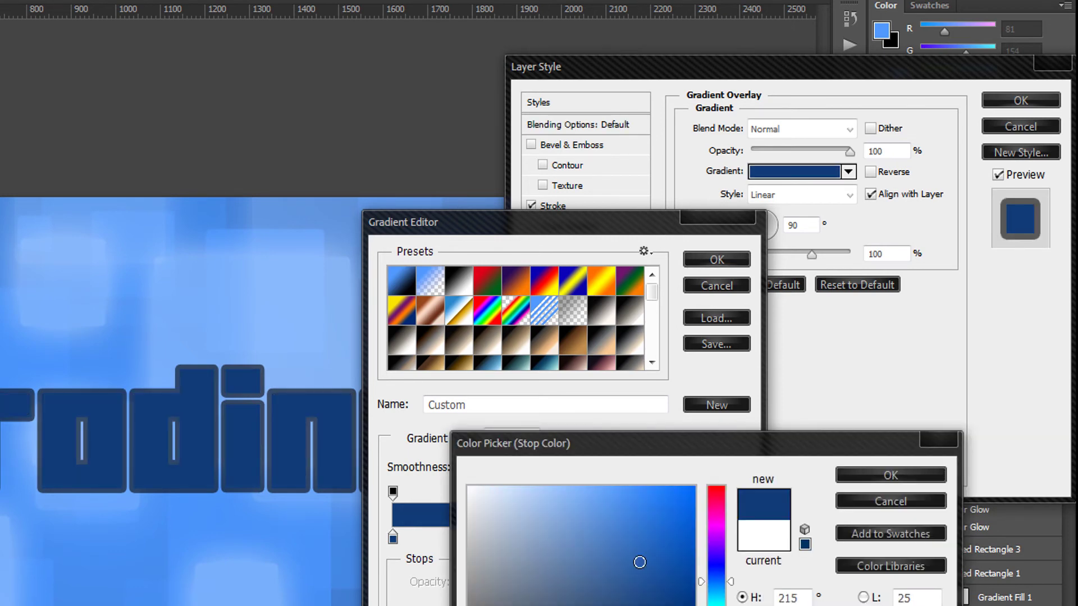
left_click(630, 520)
left_click(576, 488)
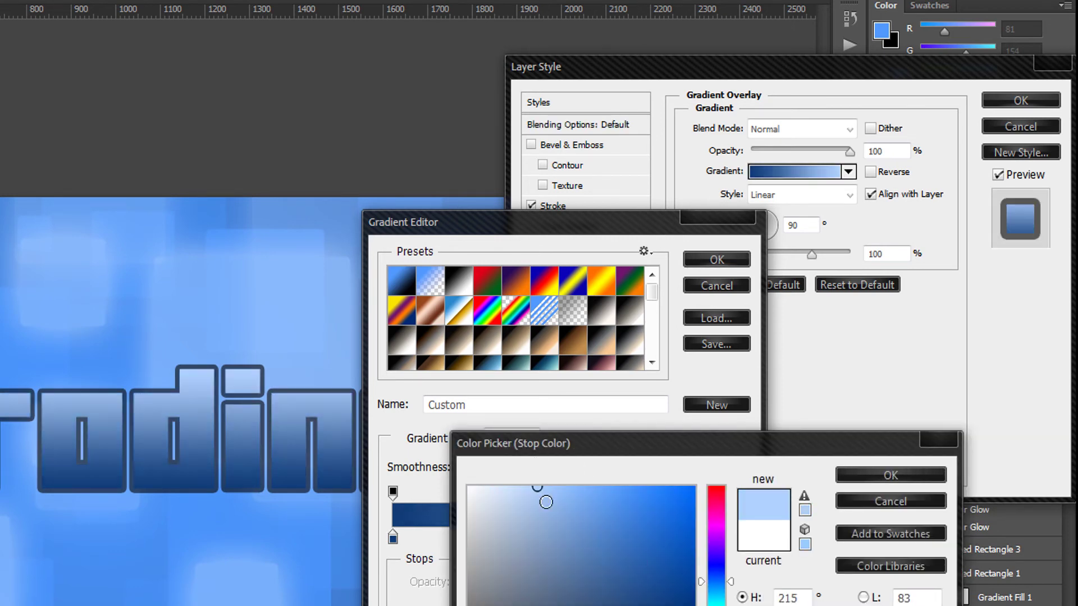
left_click(589, 488)
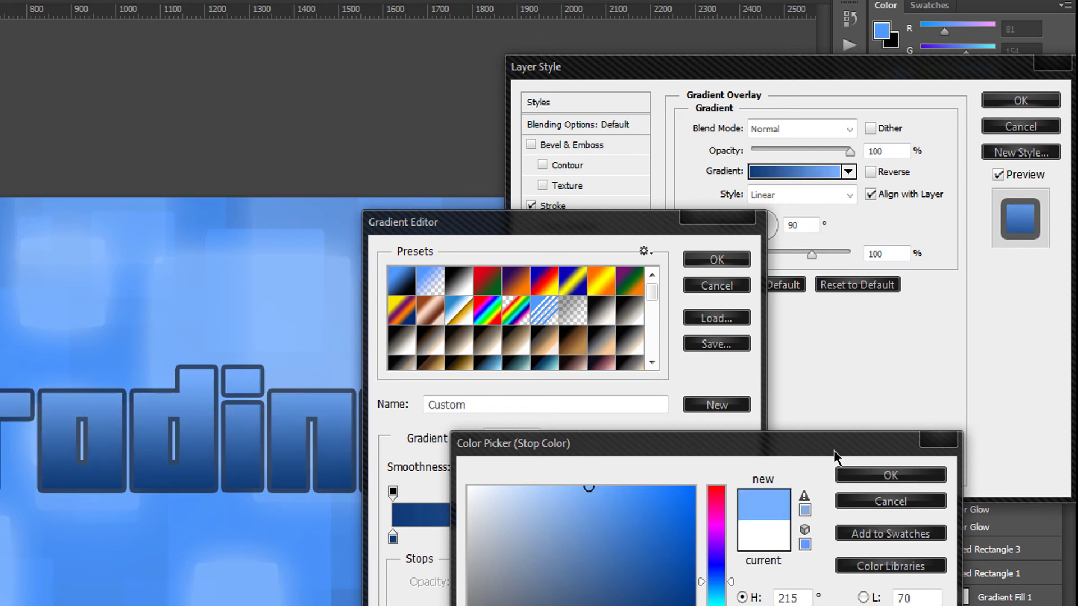
left_click(874, 476)
left_click(706, 261)
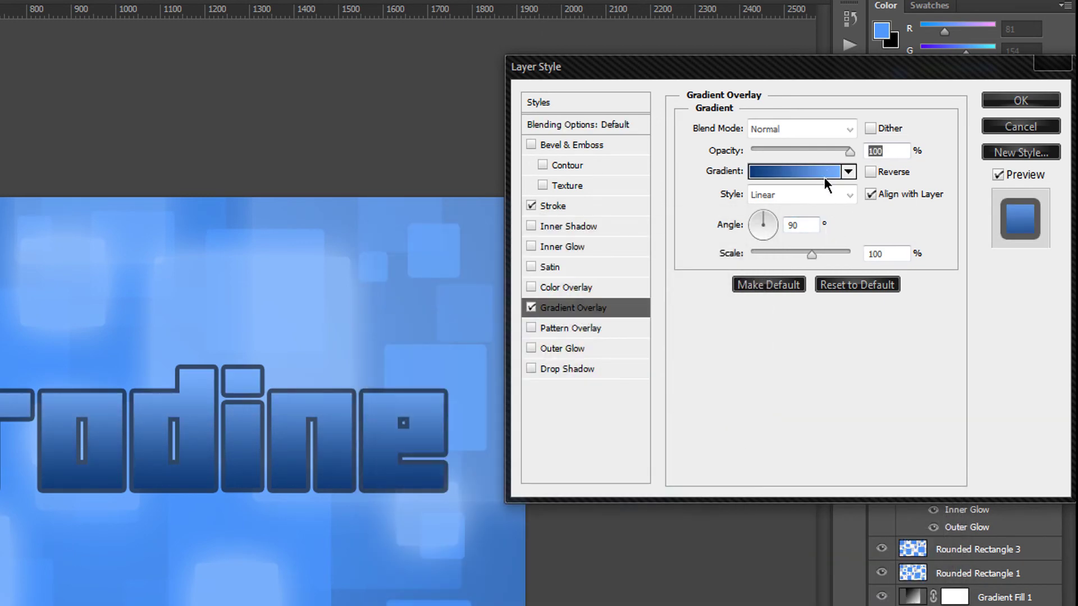
left_click_drag(850, 152, 811, 169)
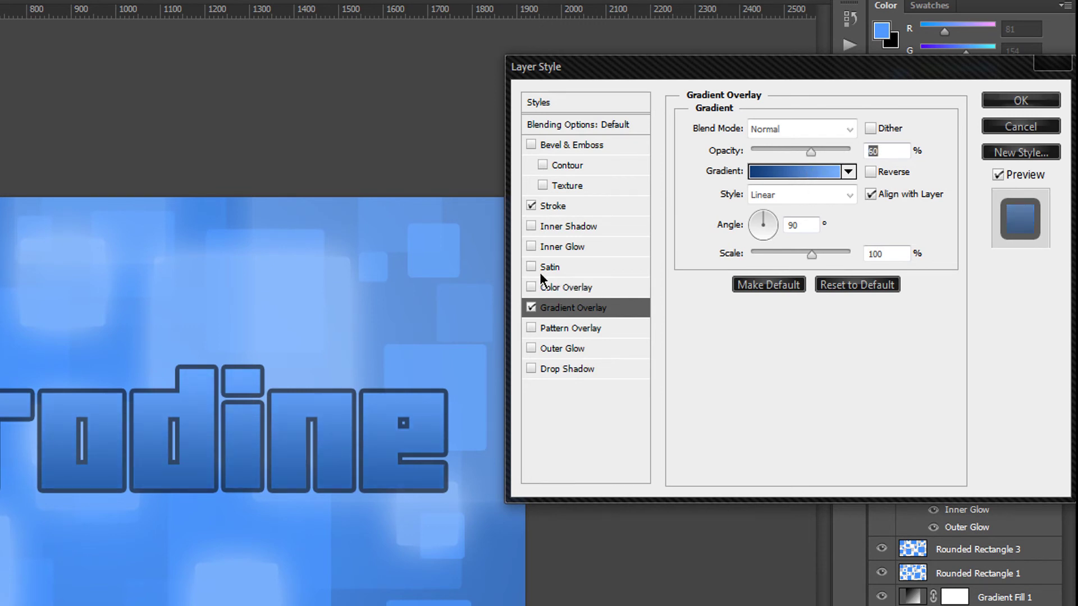
Add a black Multiply Inner Shadow with a size of 70 px, a distance of 35 px and 65% opacity
left_click(532, 226)
left_click(611, 227)
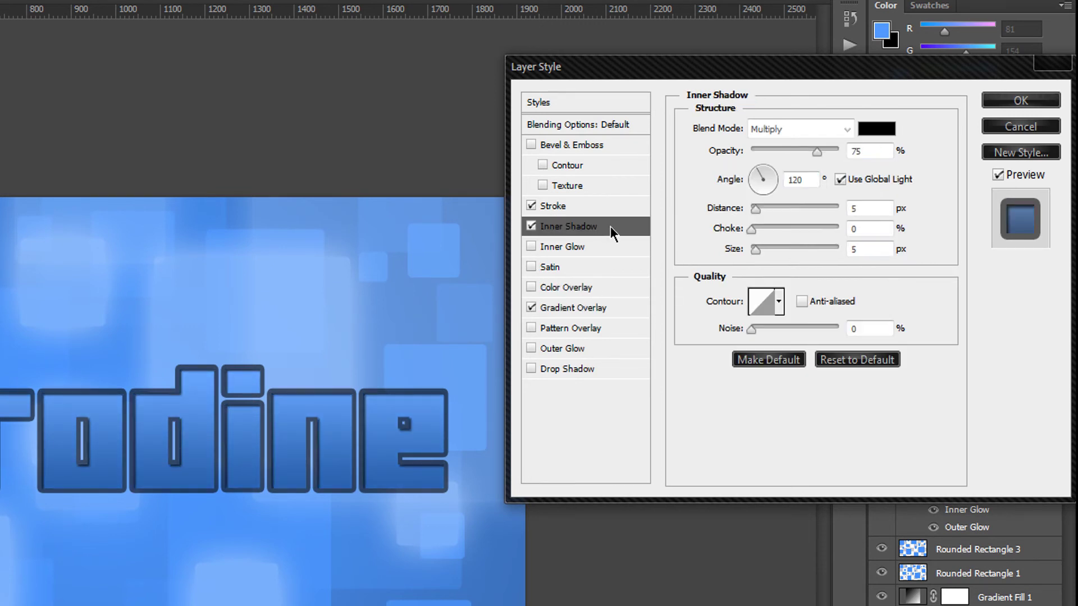
left_click_drag(751, 253, 781, 253)
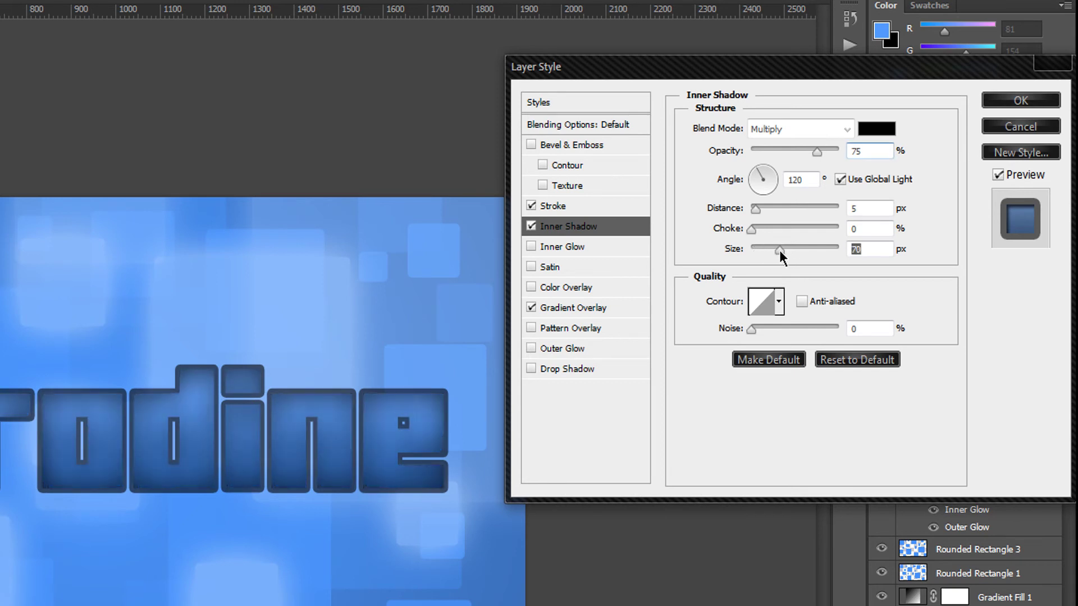
left_click_drag(755, 209, 783, 213)
mouse_move(800, 153)
left_mouse_down()
mouse_move(772, 159)
mouse_move(807, 167)
left_mouse_up()
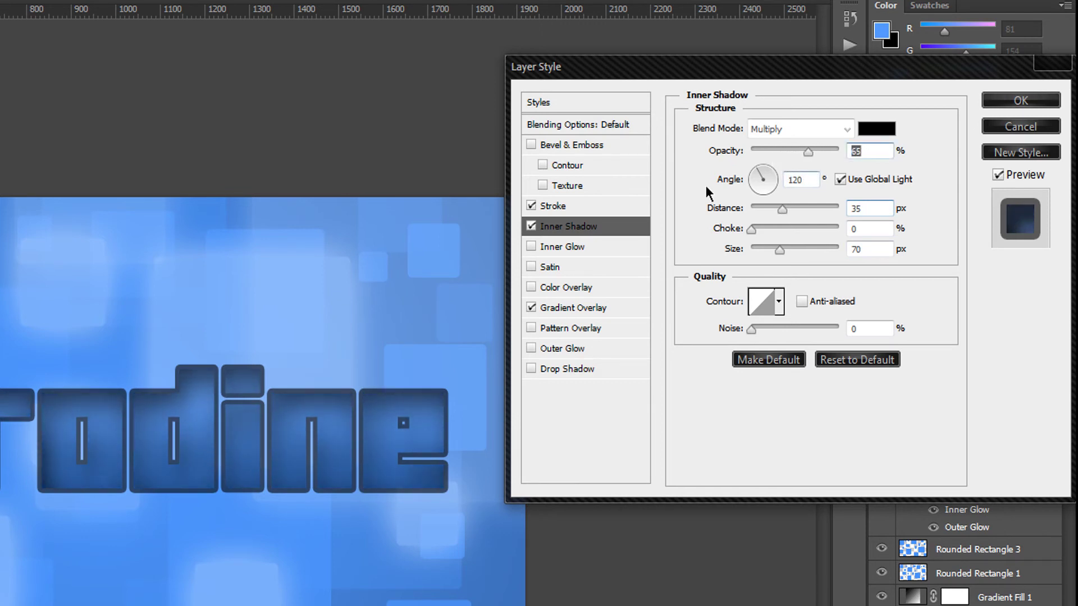
Recolor the Gradient Overlay's dark blue stop to a pale blue of hue 215
left_click(571, 307)
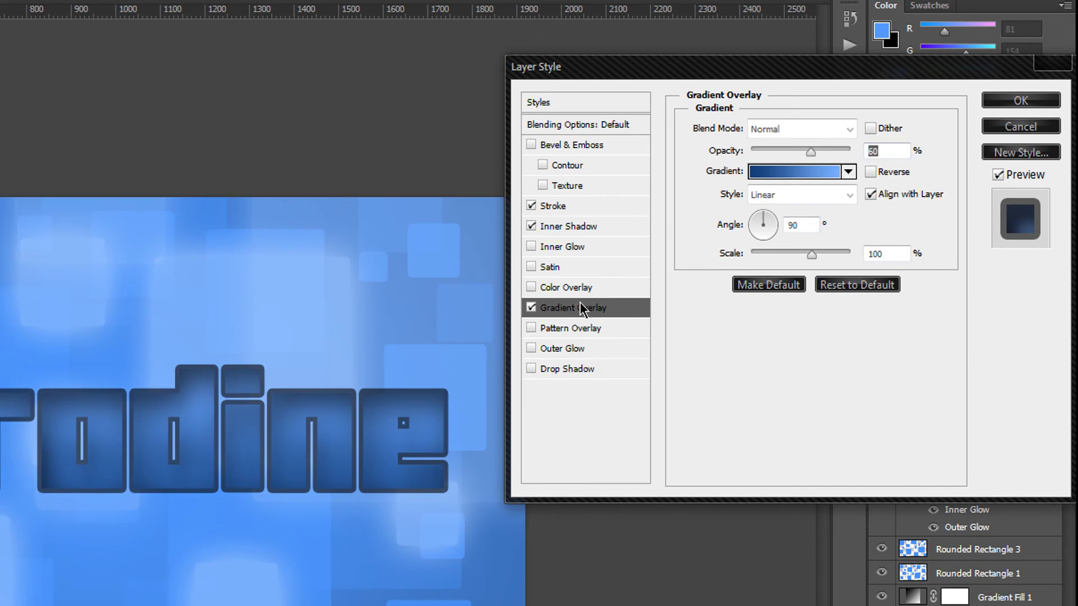
left_click(801, 171)
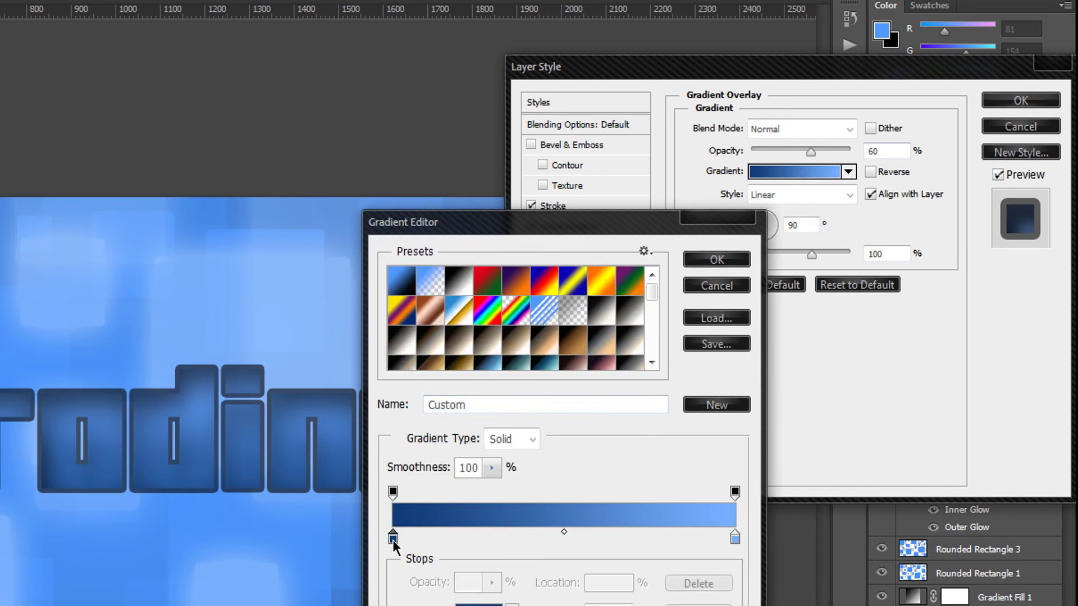
double_click(394, 538)
left_click(541, 518)
left_click(556, 504)
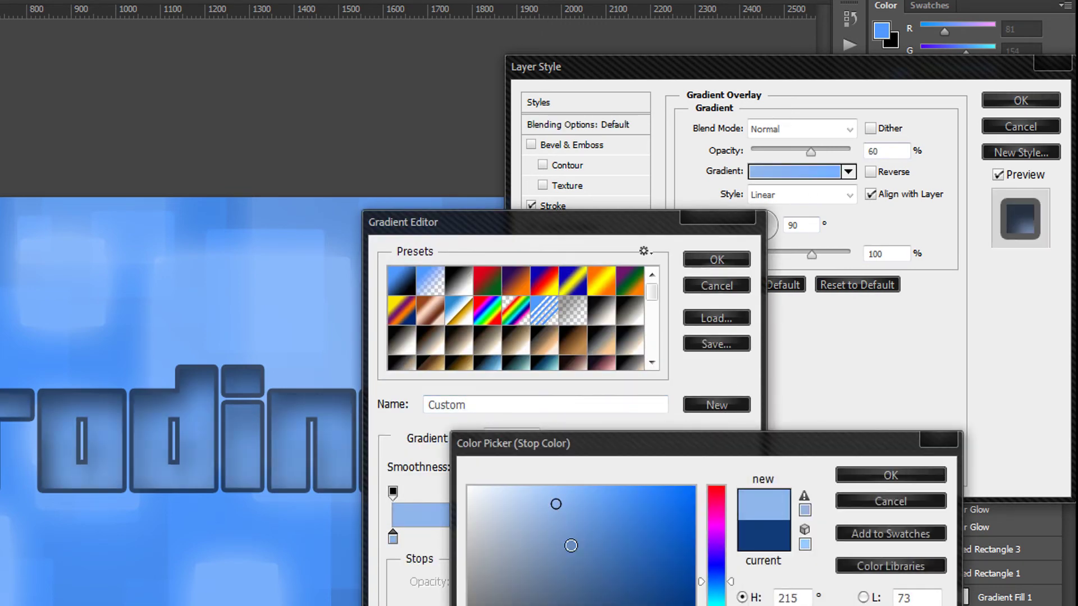
left_click_drag(581, 553, 539, 457)
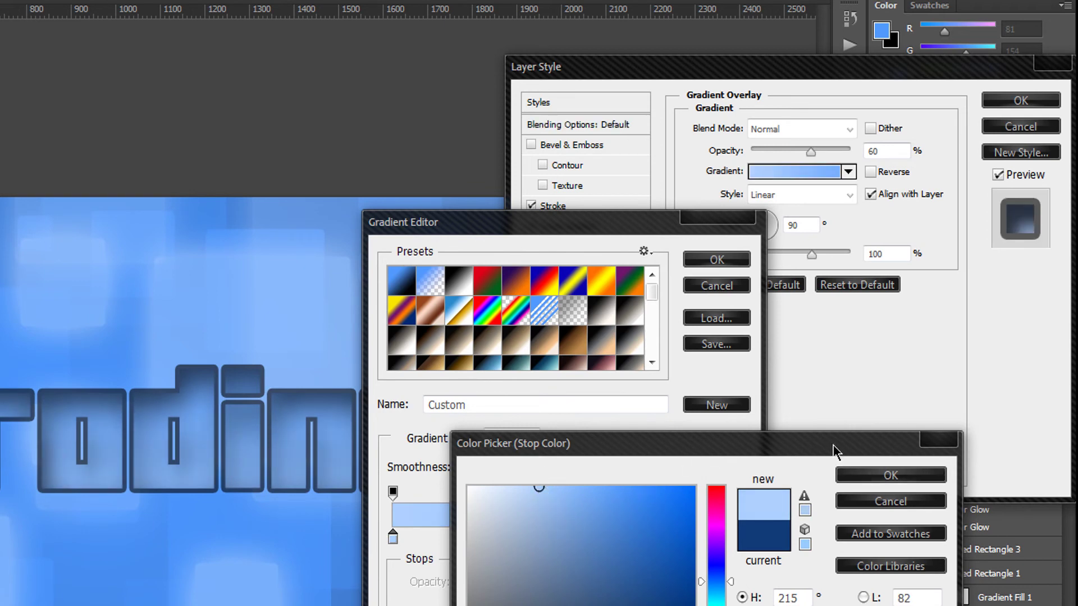
left_click(881, 475)
left_click(730, 259)
Set the Stroke opacity to 50% and apply the layer style to the Curodine text
left_click(556, 206)
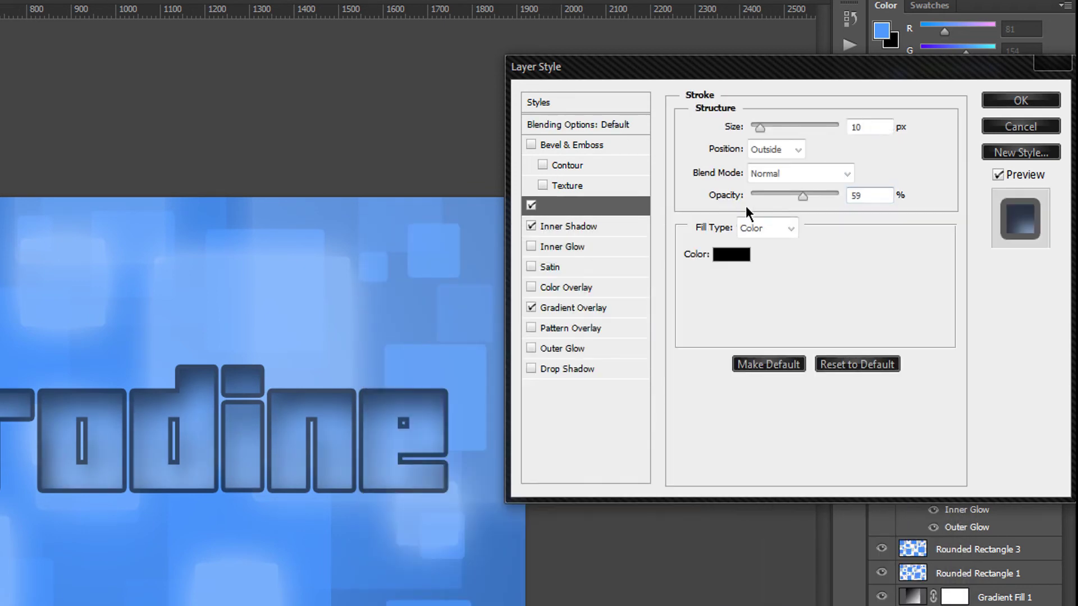
mouse_move(803, 196)
left_mouse_down()
mouse_move(814, 193)
mouse_move(780, 203)
mouse_move(794, 204)
left_mouse_up()
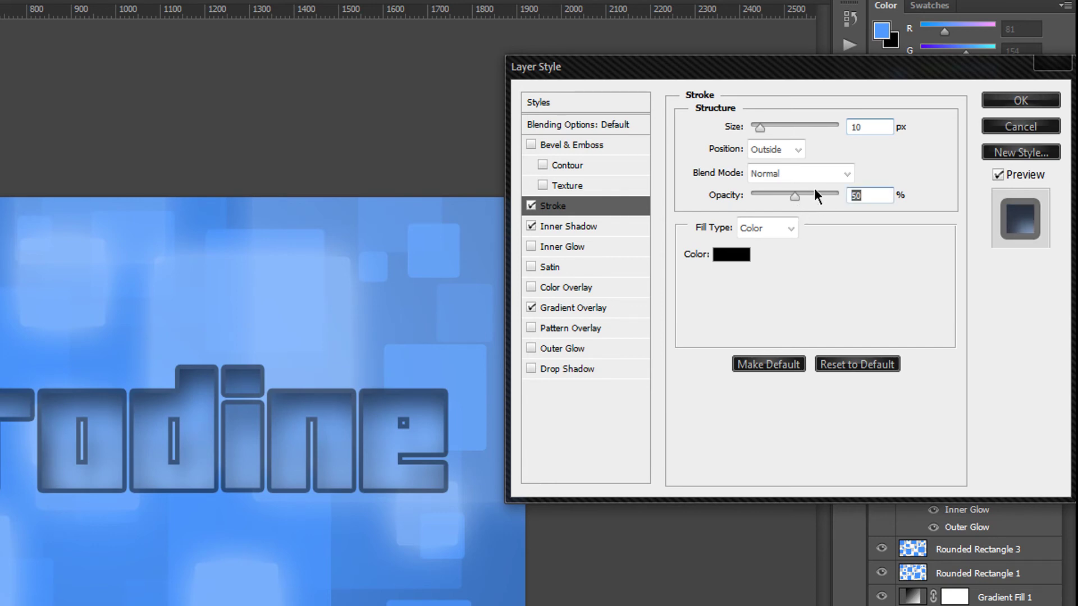
left_click(1020, 101)
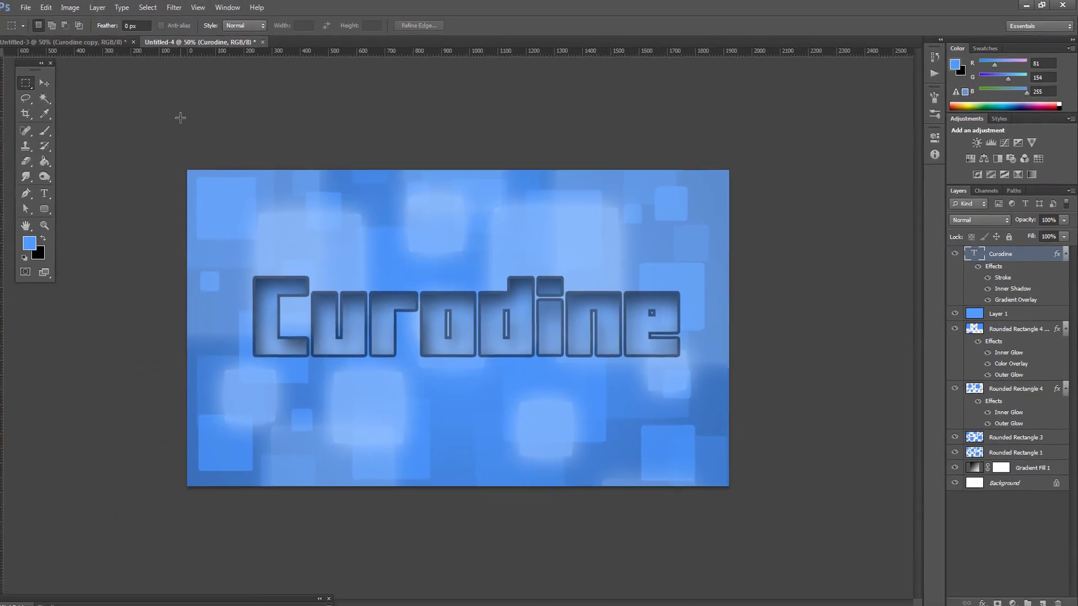
Create a vertical guide at 50% of the canvas
left_click(203, 8)
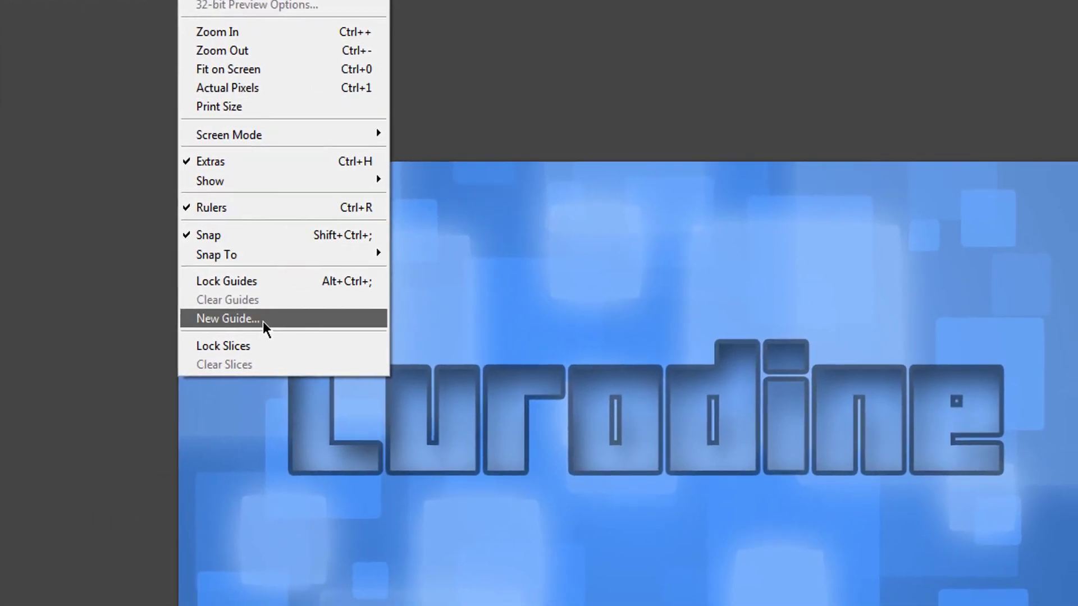
left_click(224, 216)
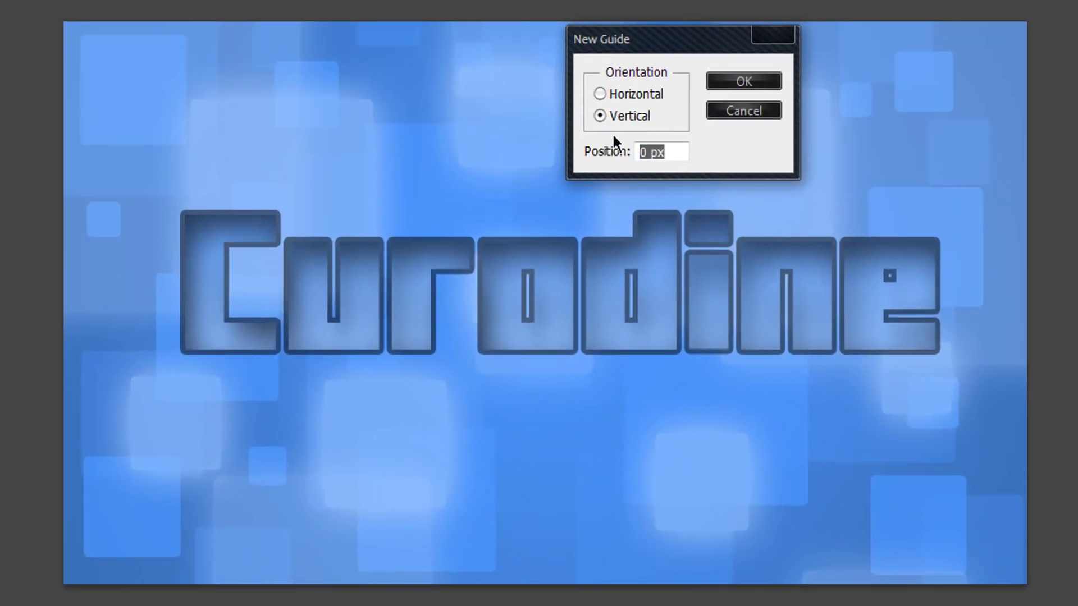
type("50%")
left_click(722, 78)
Create a horizontal guide at 50% of the canvas
key("alt+v")
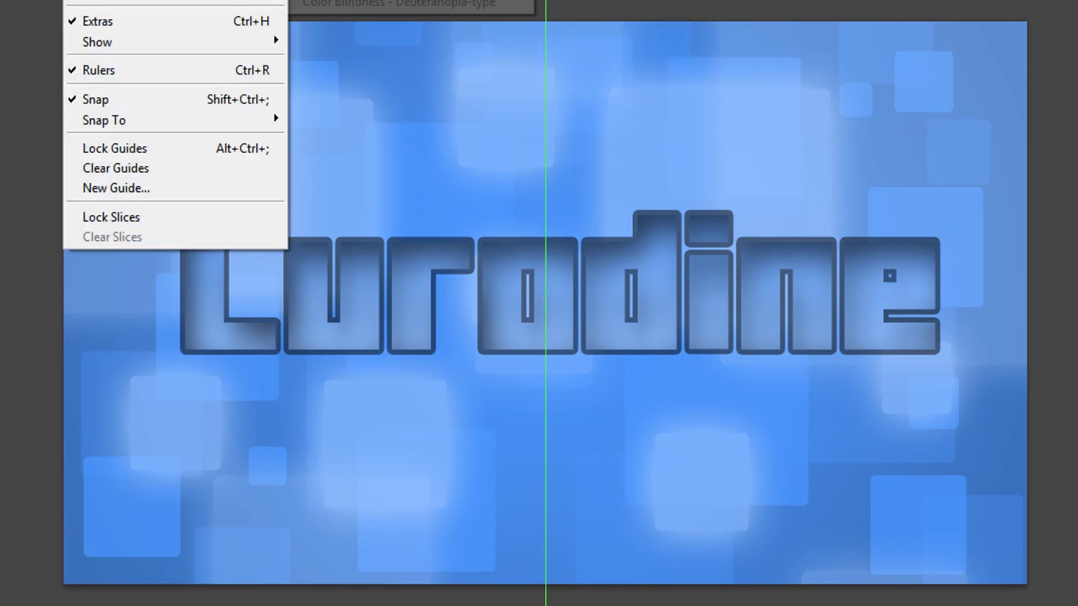
left_click(127, 187)
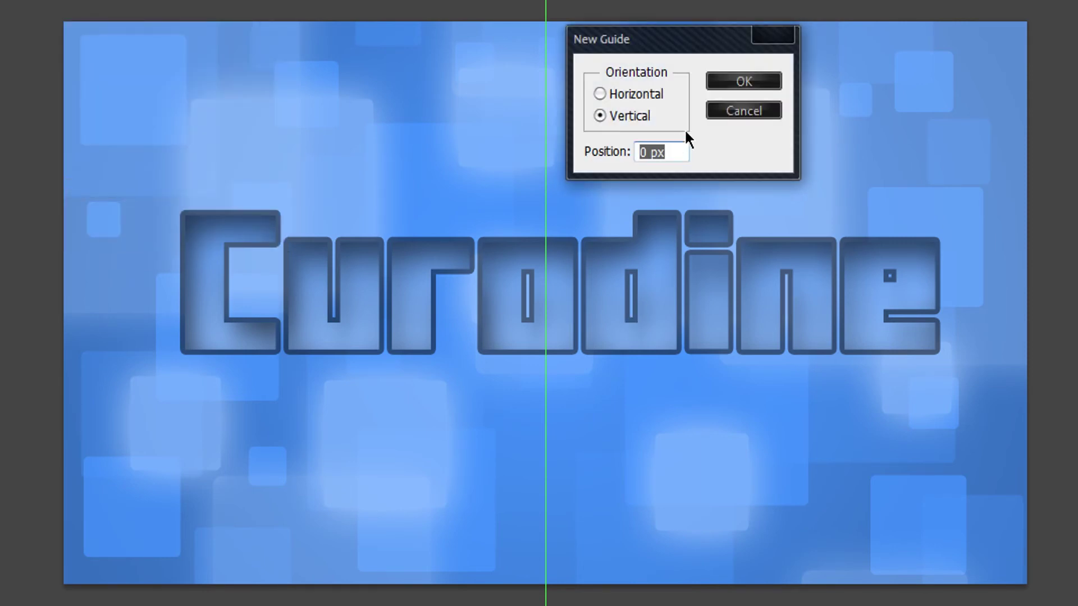
left_click(600, 94)
left_click_drag(669, 152, 529, 148)
type("50%")
key("Return")
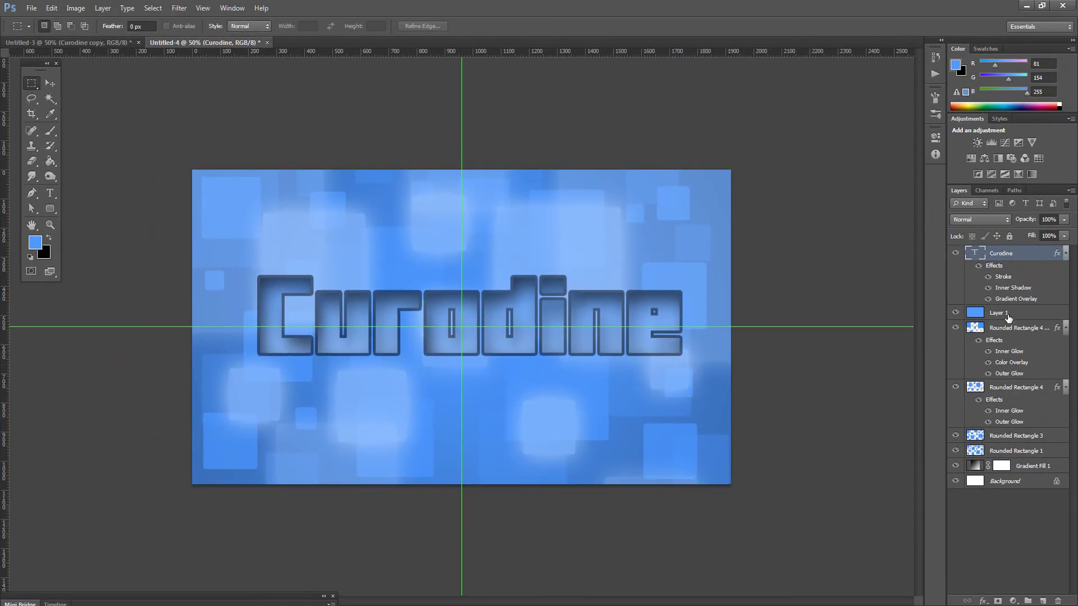
Shift the Curodine text slightly leftward to center it roughly on the vertical guide
left_click(49, 83)
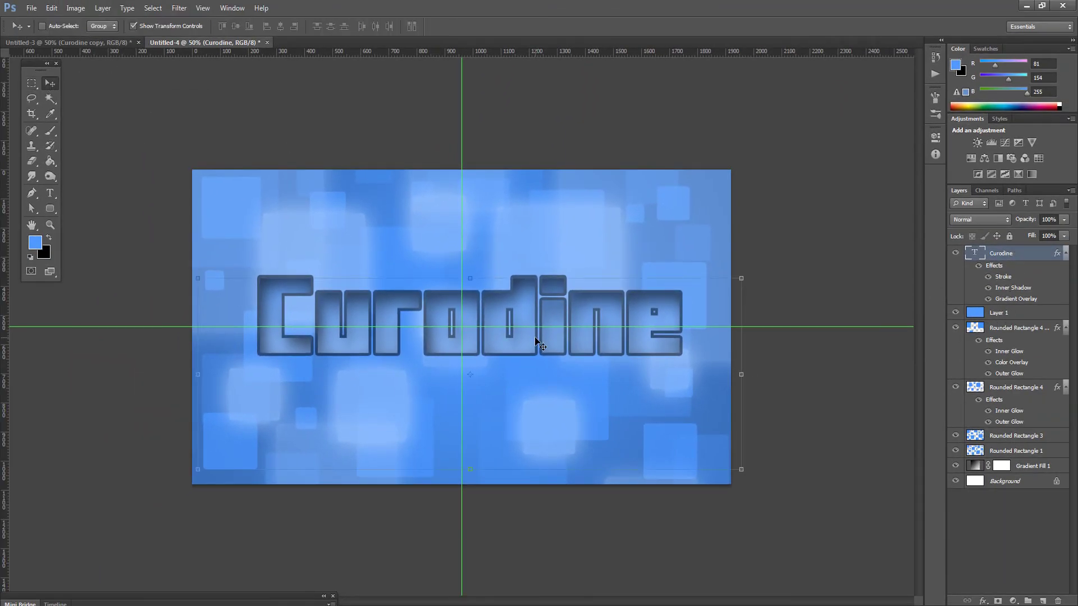
left_click_drag(536, 344, 521, 343)
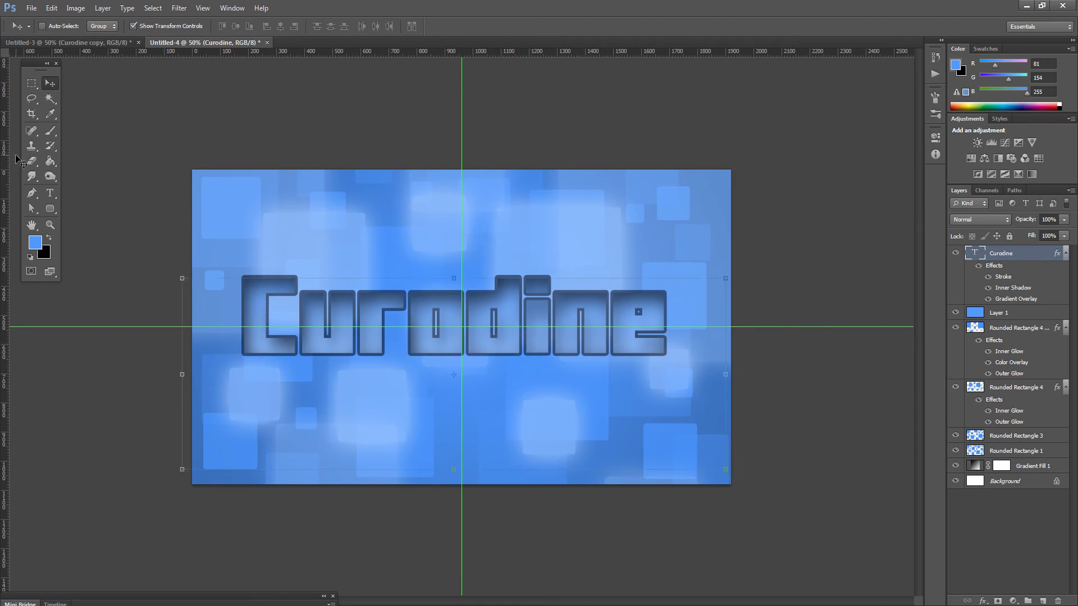
left_click(25, 84)
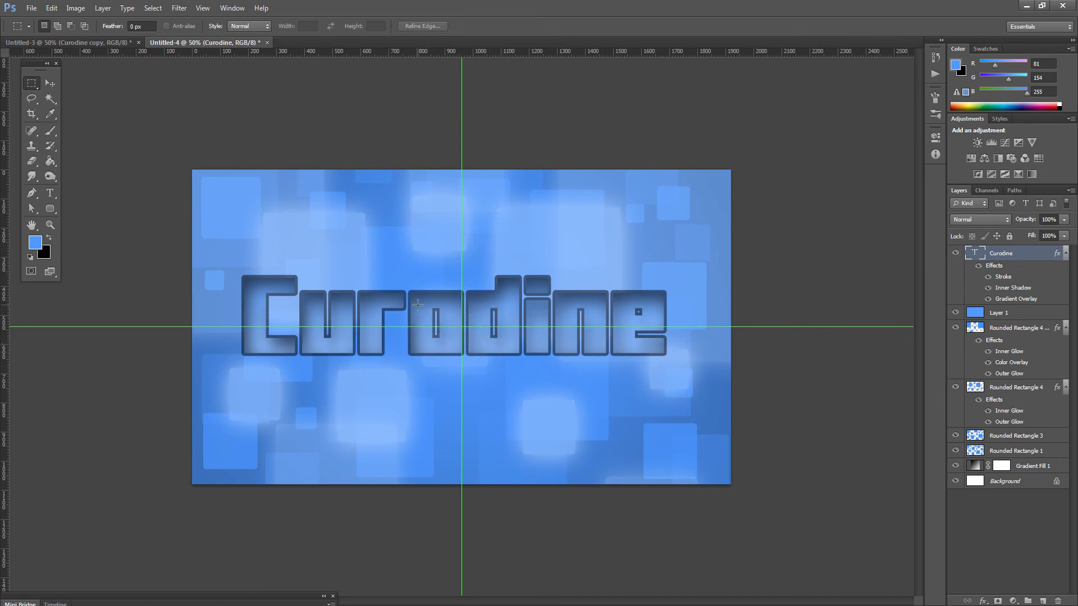
key("z")
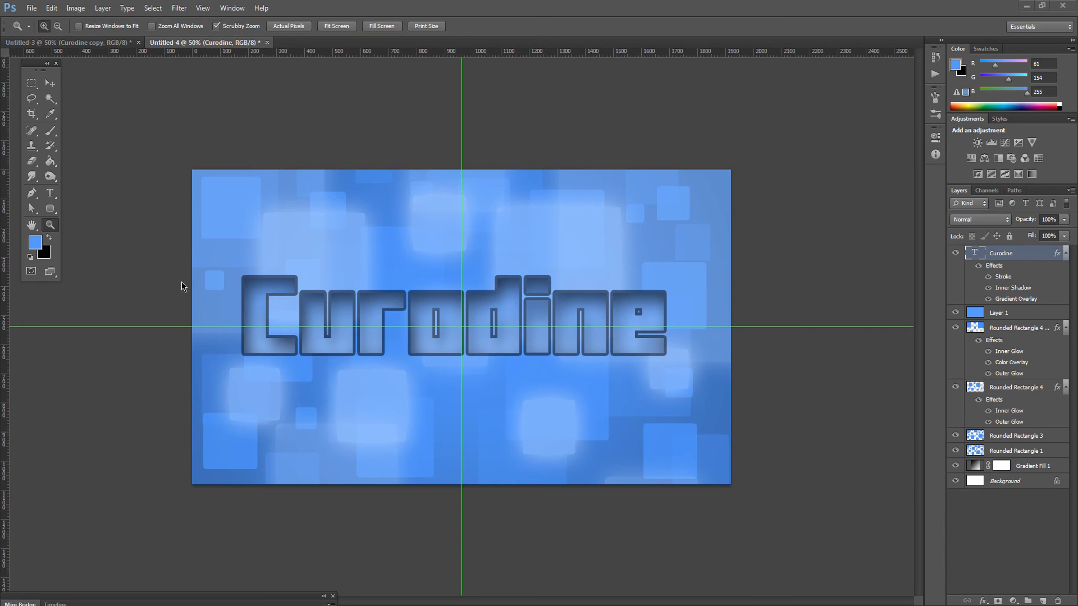
key("t")
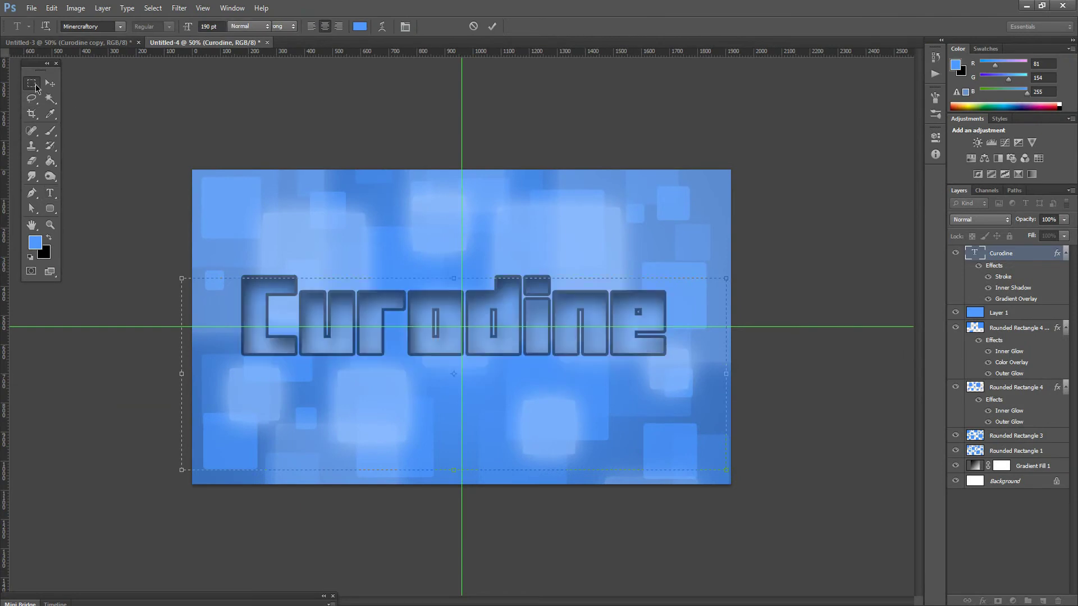
left_click(33, 86)
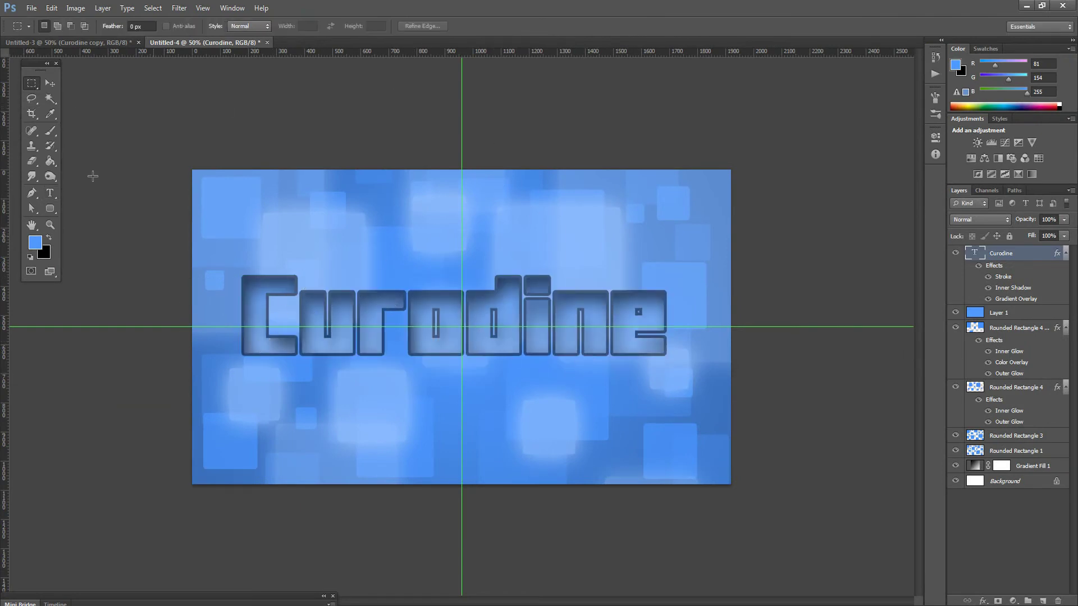
left_click_drag(236, 358, 687, 448)
left_click(760, 482)
Duplicate the Curodine text layer and move the copy straight down so it sits below the original title
right_click(1030, 258)
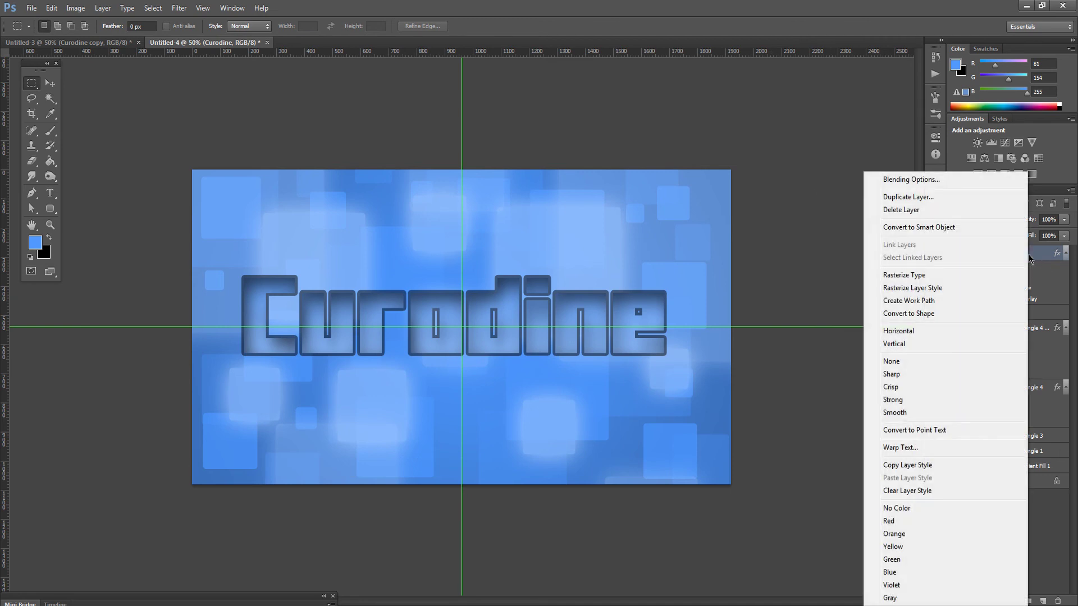
left_click(921, 196)
left_click(428, 154)
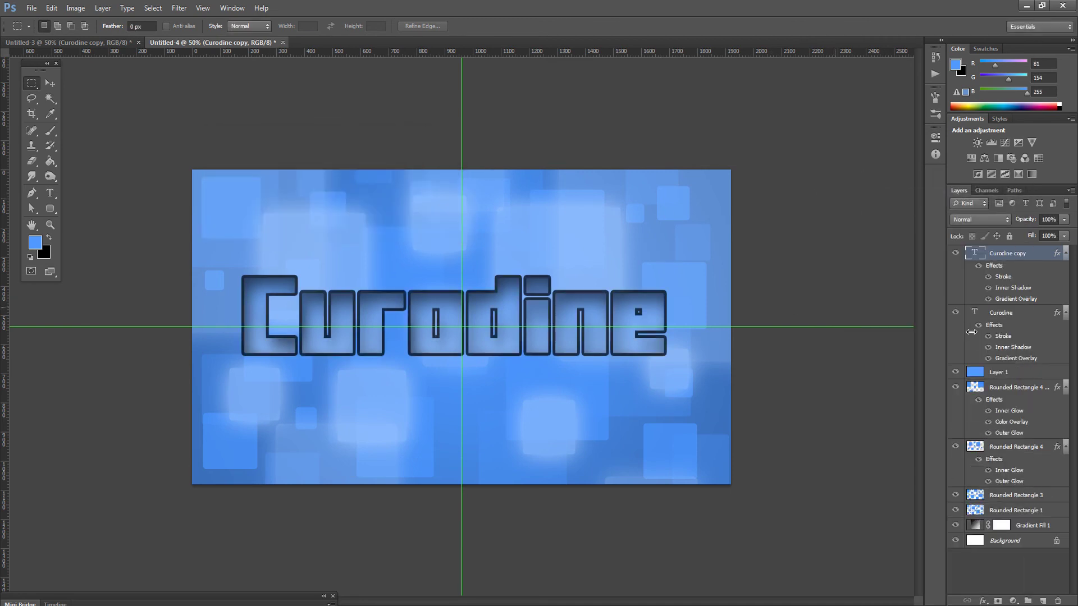
left_click(50, 84)
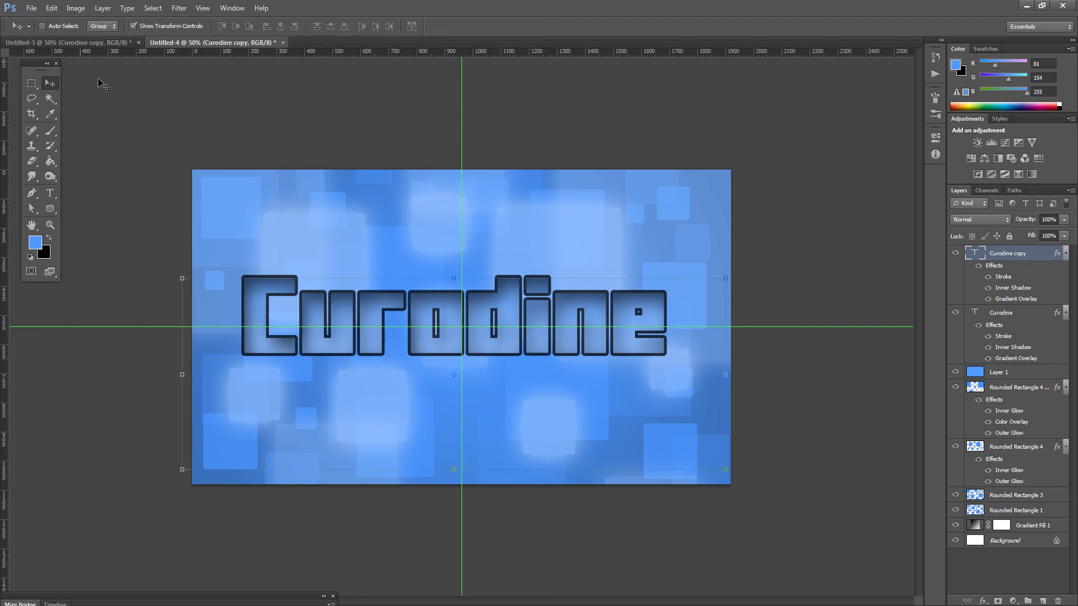
left_click_drag(319, 339, 318, 405)
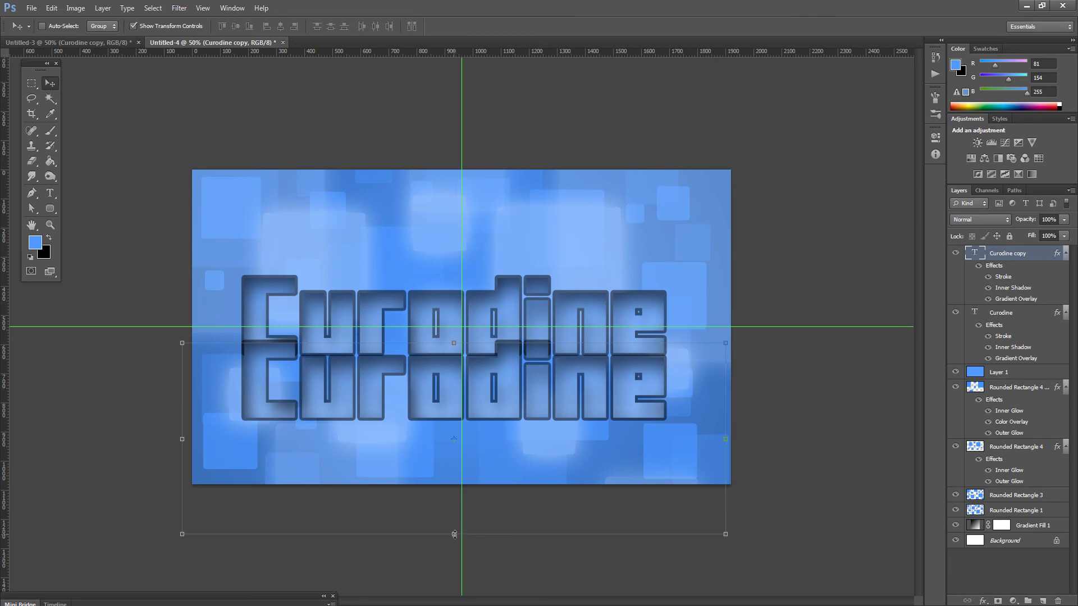
Flip the Curodine copy vertically at about 90% height, align it as a reflection directly beneath the title, and apply the transformation
left_click_drag(454, 535, 471, 112)
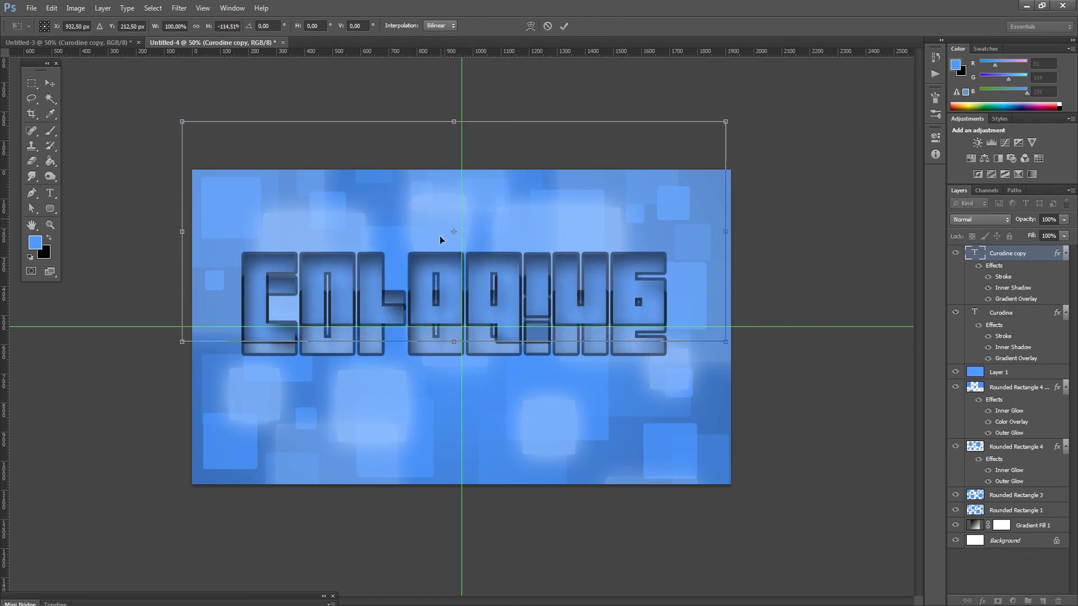
left_click_drag(422, 308, 420, 413)
left_click_drag(453, 447, 456, 388)
left_click_drag(497, 308, 494, 338)
left_click(32, 83)
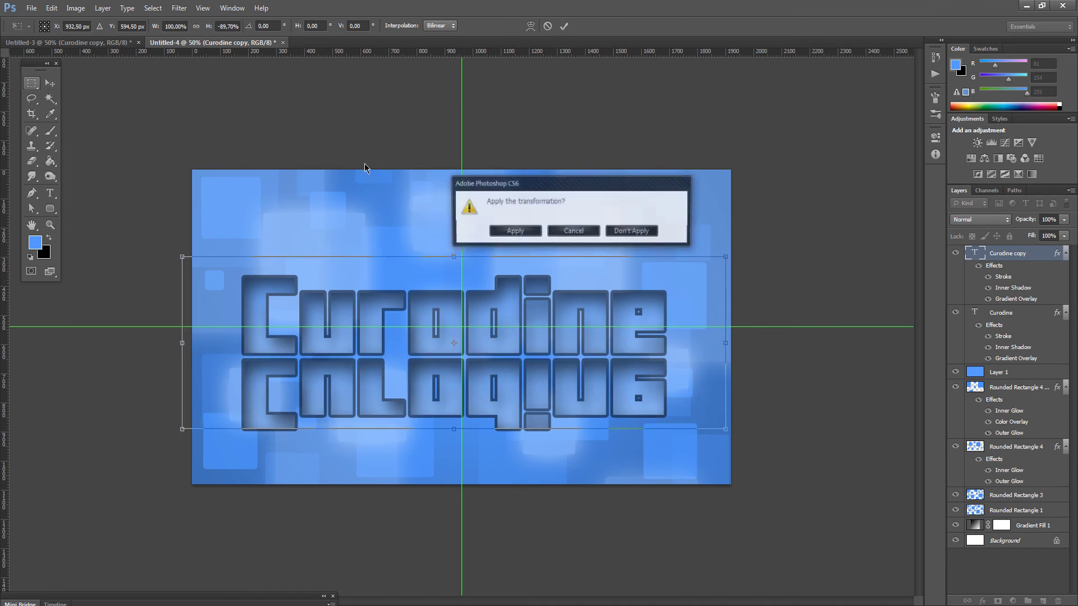
left_click(517, 232)
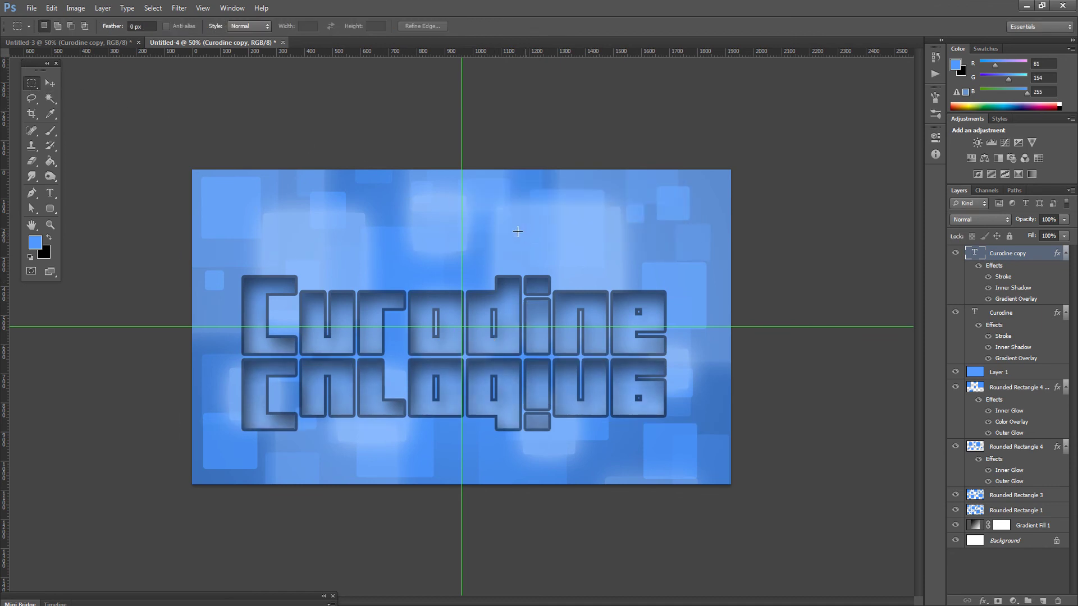
Lower the opacity of the mirrored Curodine copy layer to 29%
left_click(1064, 219)
left_click_drag(1038, 235, 1028, 235)
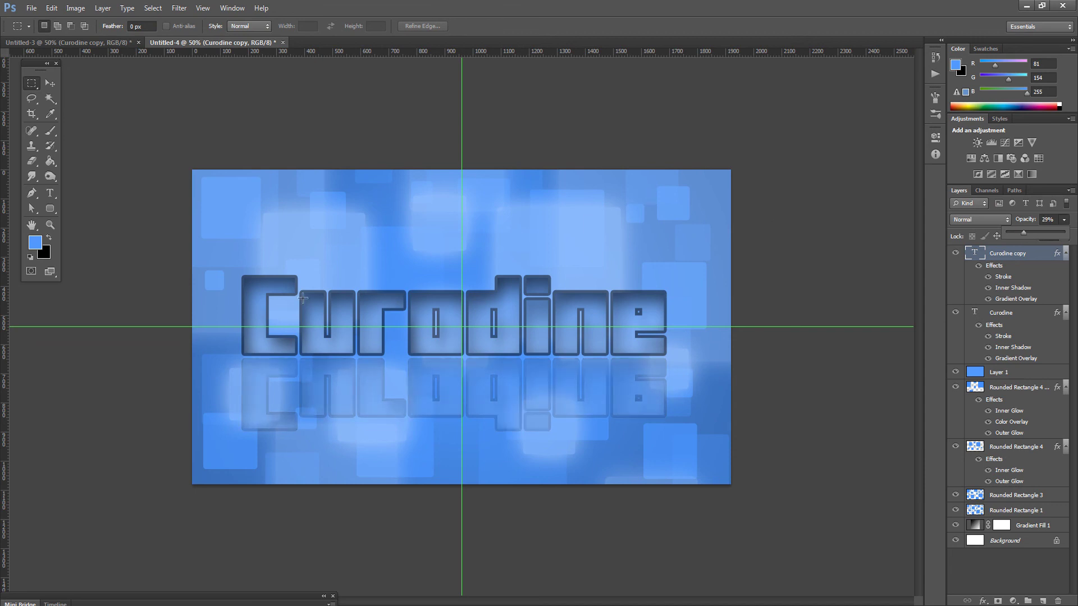
left_click(50, 225)
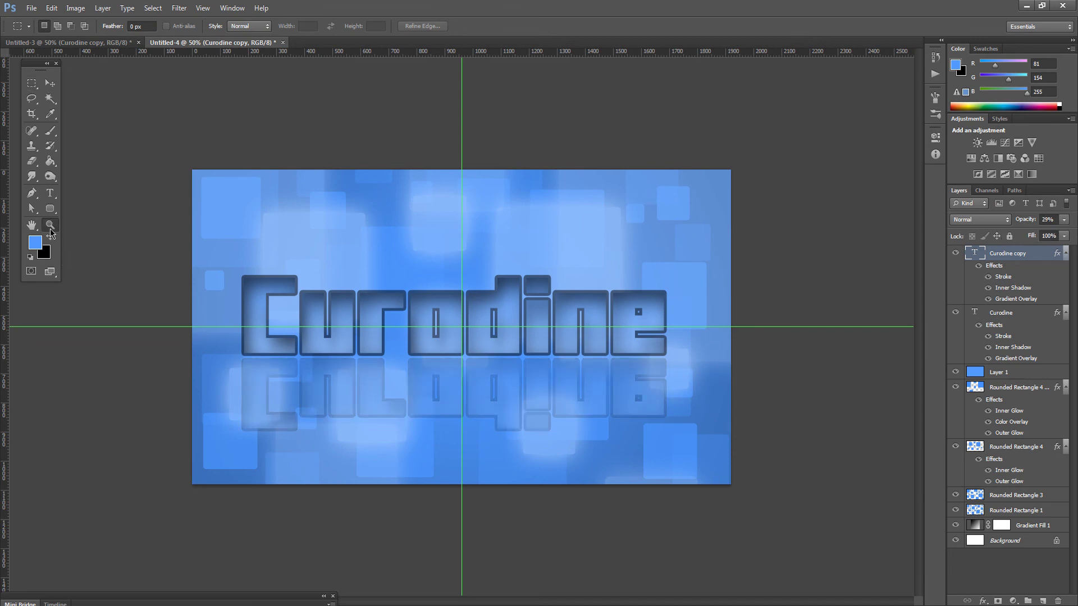
right_click(486, 370)
key("Escape")
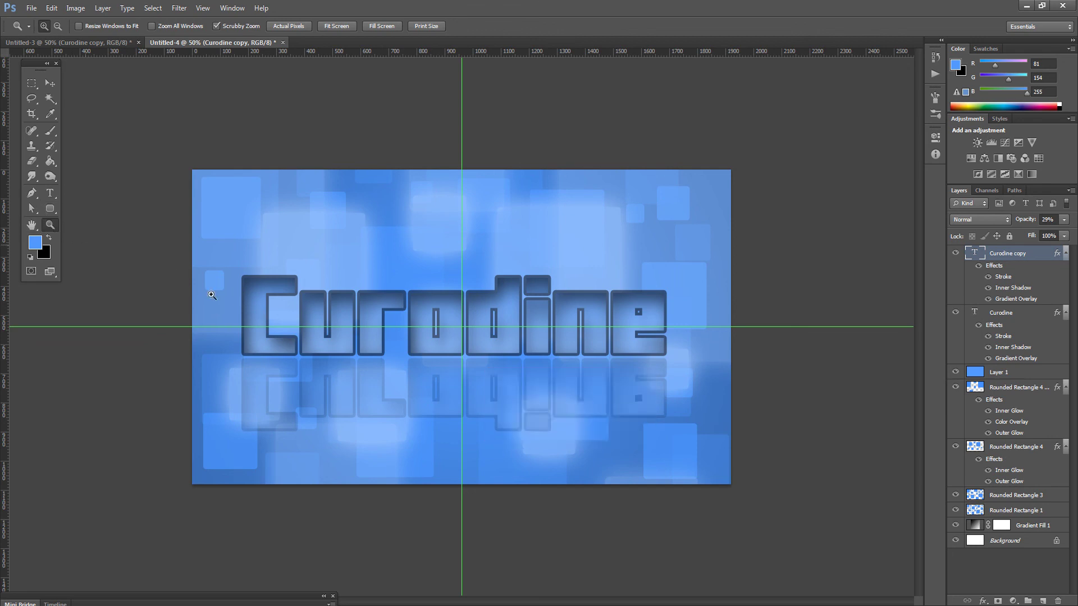
right_click(416, 353)
left_click(452, 422)
left_click(504, 466)
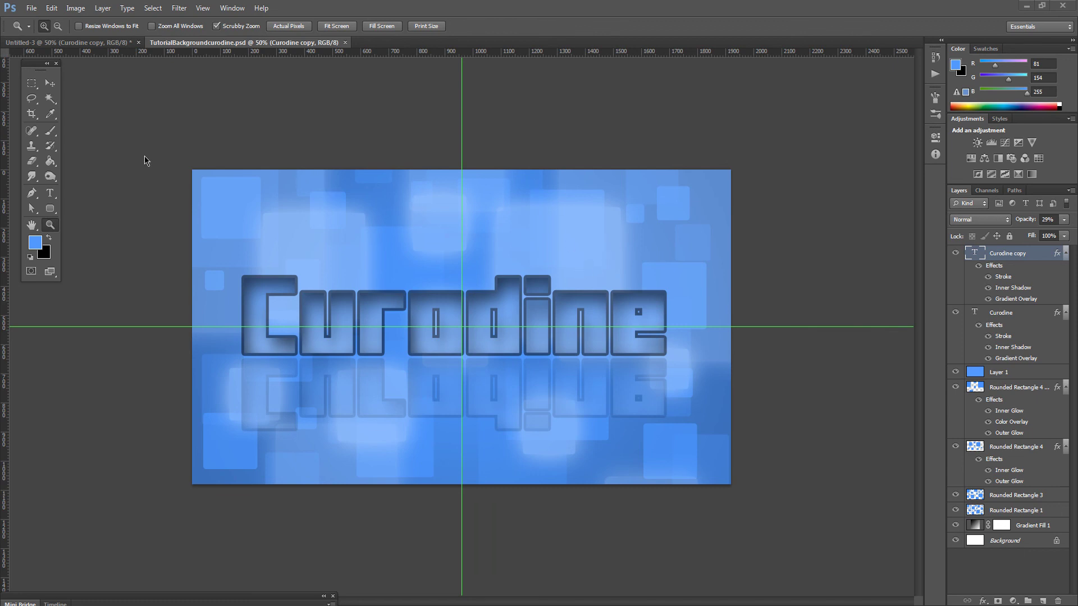
Save a JPEG copy as TutorialBackgroundcurodine.jpg in the Curodine folder, with quality 12 (Maximum) and the Baseline ("Standard") format
left_click(32, 9)
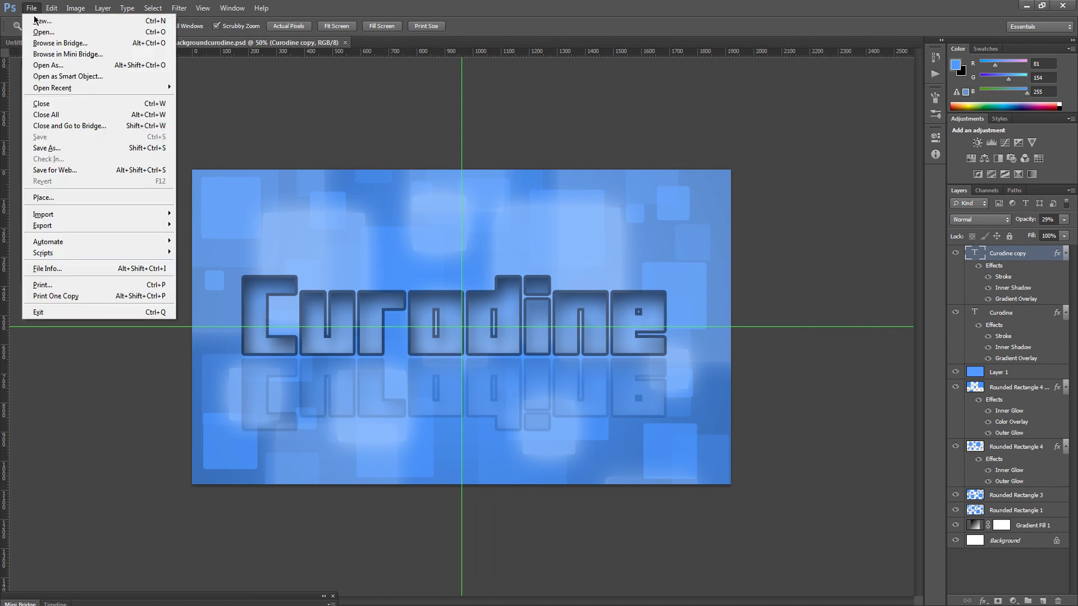
left_click(52, 149)
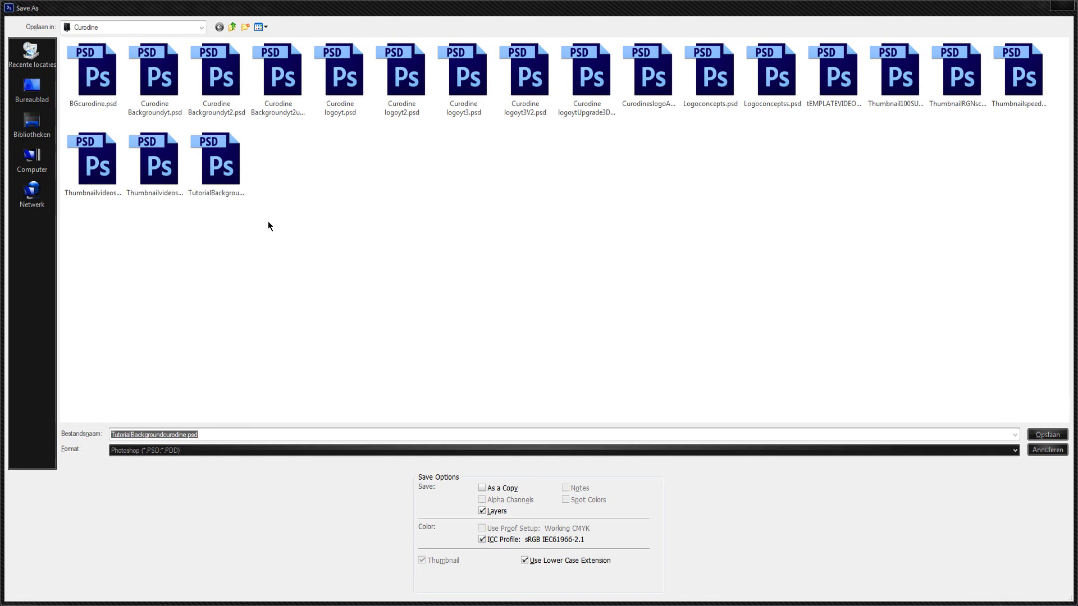
left_click(186, 451)
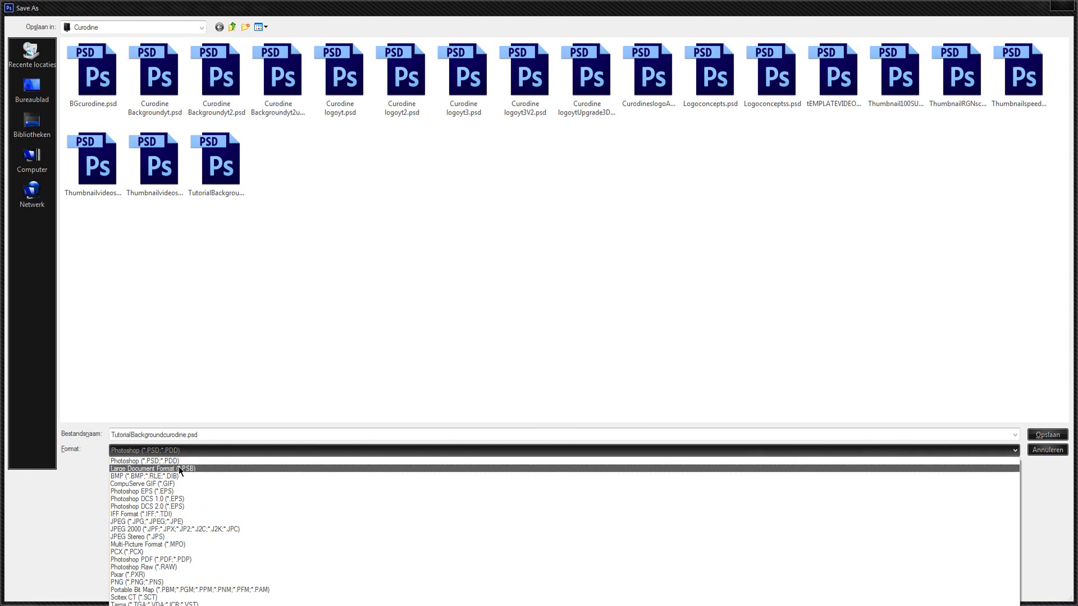
left_click(124, 522)
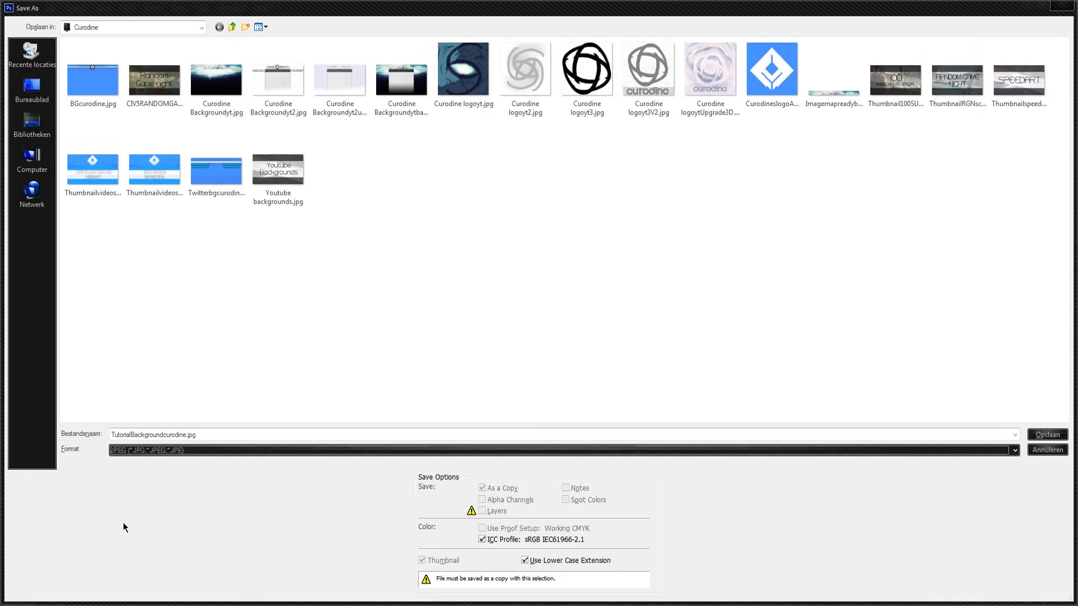
left_click(1046, 436)
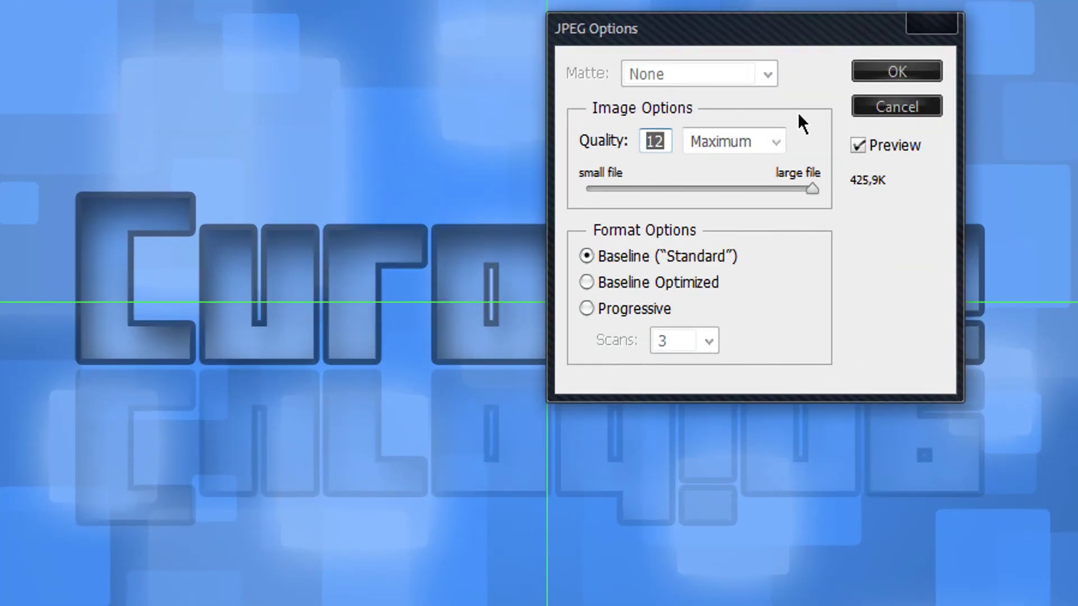
mouse_move(812, 190)
left_mouse_down()
mouse_move(777, 197)
mouse_move(830, 197)
left_mouse_up()
left_click(896, 71)
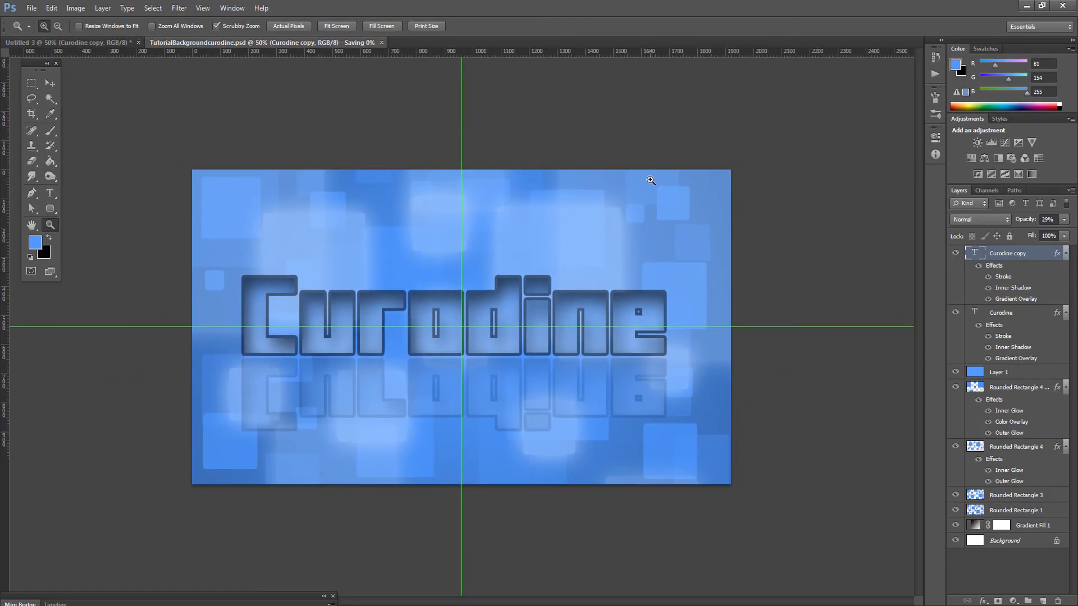